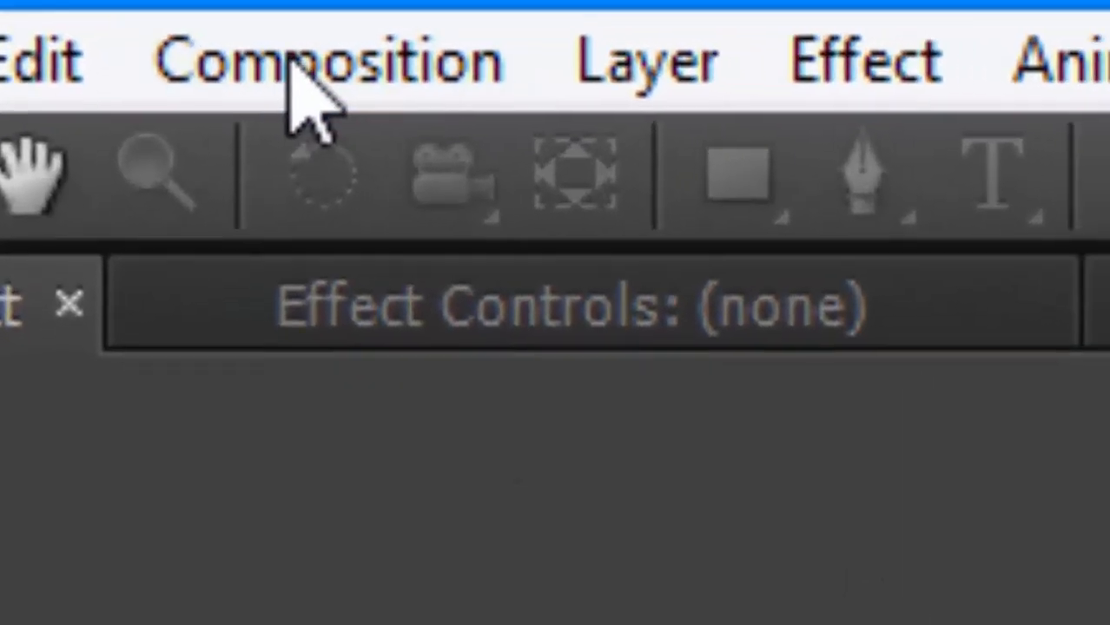
# Create a new composition named Basic Intro Tutorial.
pyautogui.click(295, 62)
pyautogui.click(486, 189)
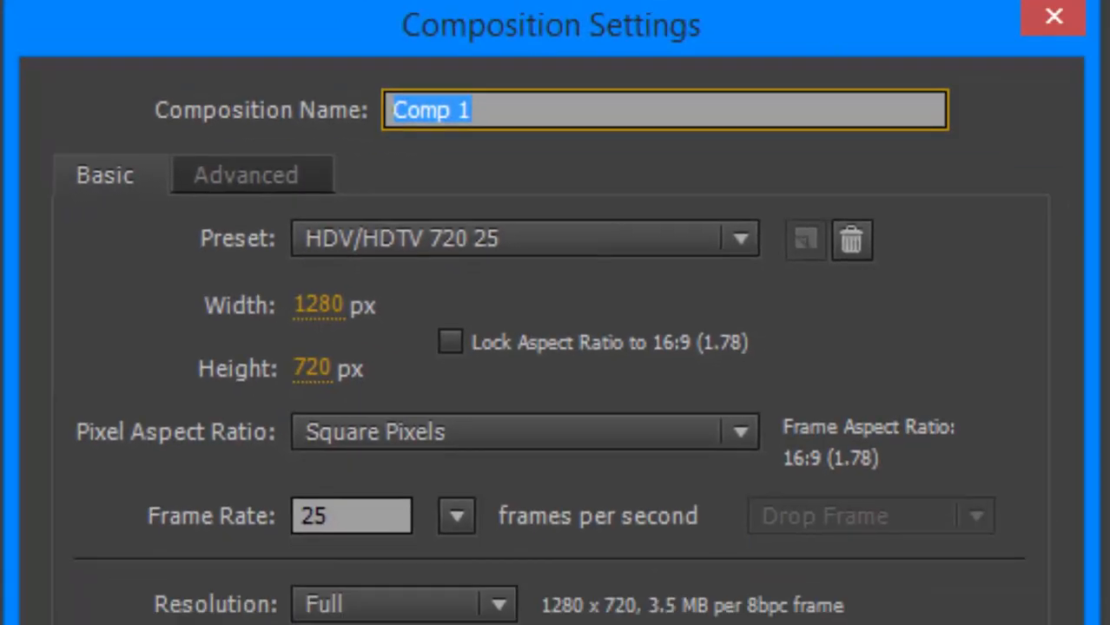
pyautogui.press('BackSpace')
pyautogui.write('Ba')
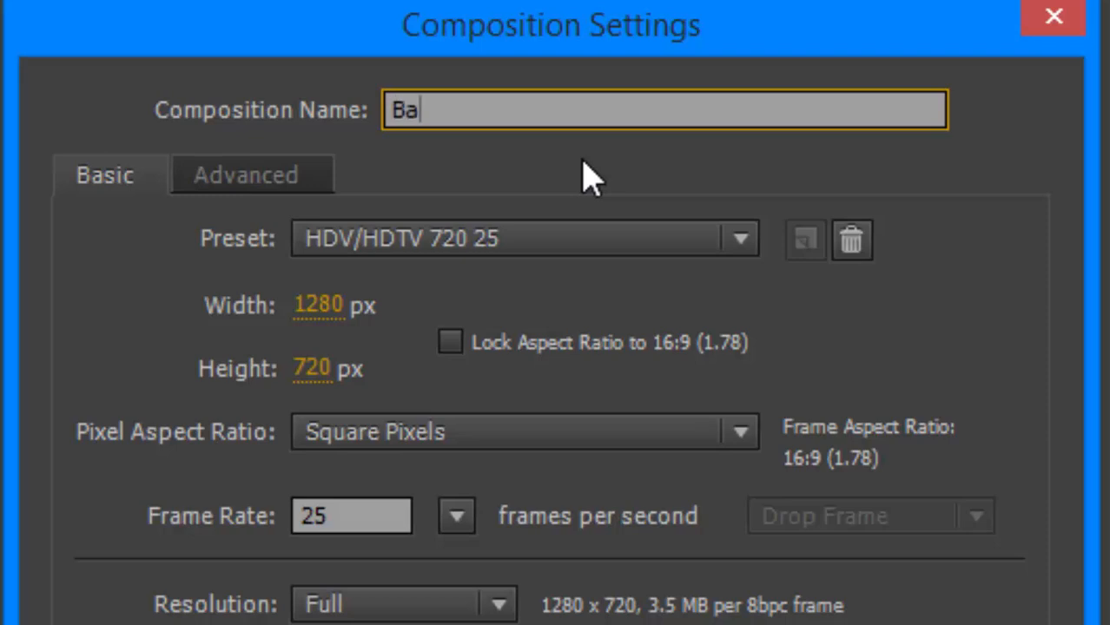
pyautogui.write('sic Intro at')
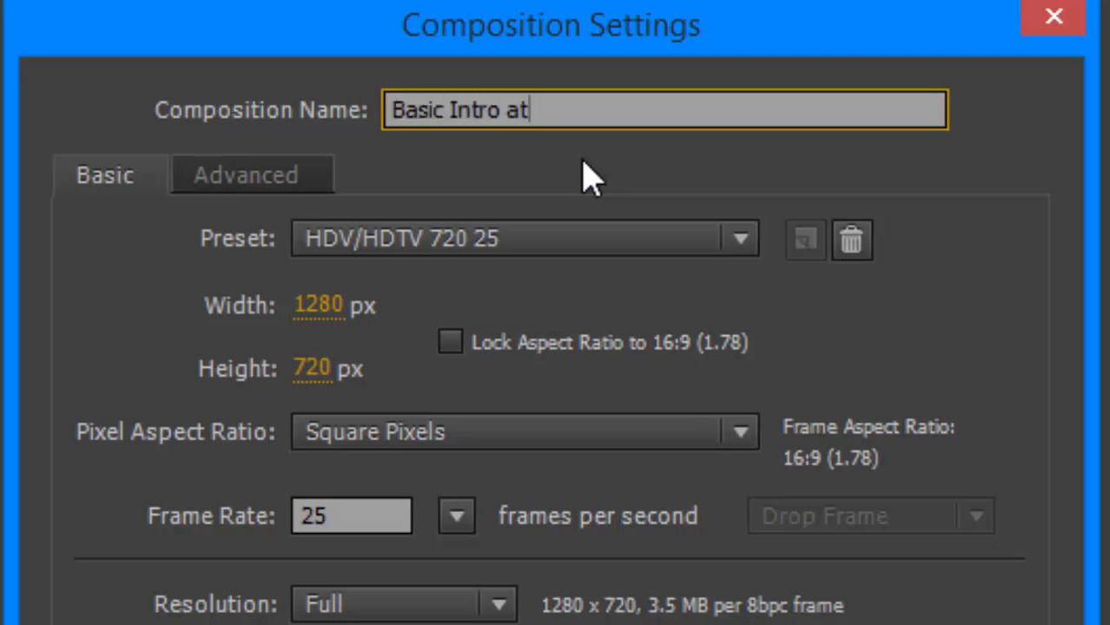
pyautogui.press('BackSpace')
pyautogui.press('BackSpace')
pyautogui.write('Tutorialk')
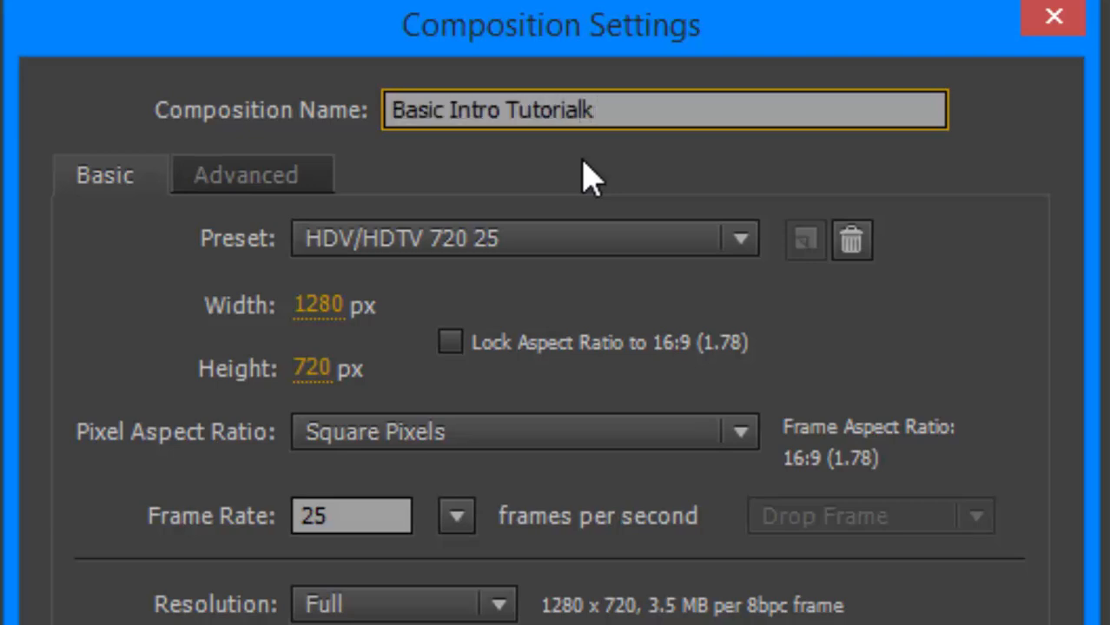
pyautogui.press('BackSpace')
# Keep Square Pixels and 25 frames per second at 1280 x 720 and create the composition.
pyautogui.click(420, 446)
pyautogui.click(415, 482)
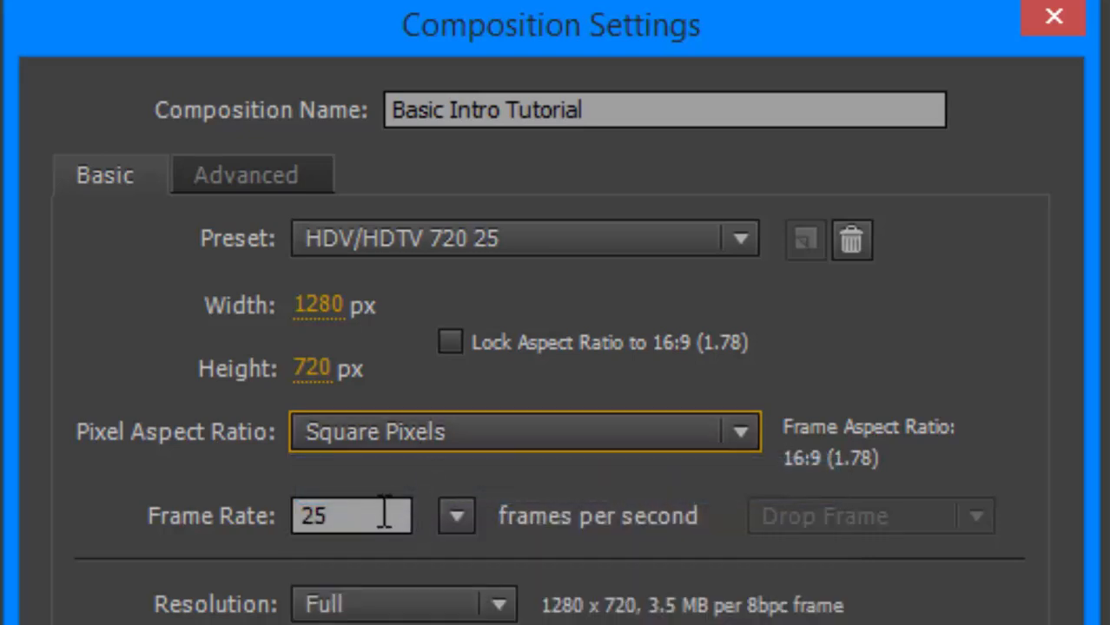
pyautogui.click(456, 516)
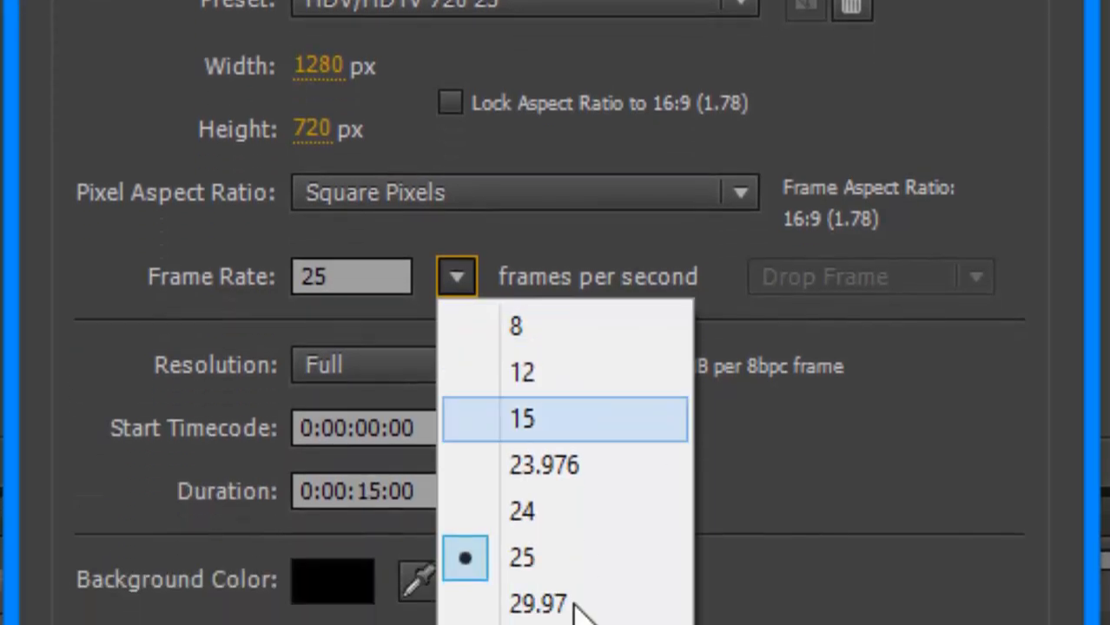
pyautogui.click(486, 243)
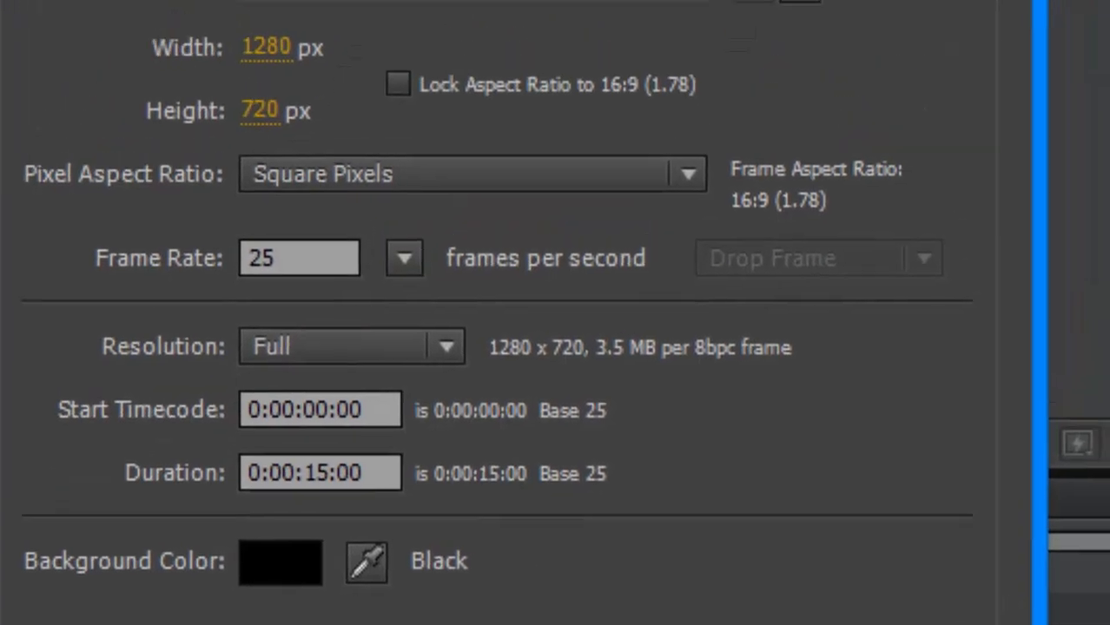
pyautogui.click(764, 621)
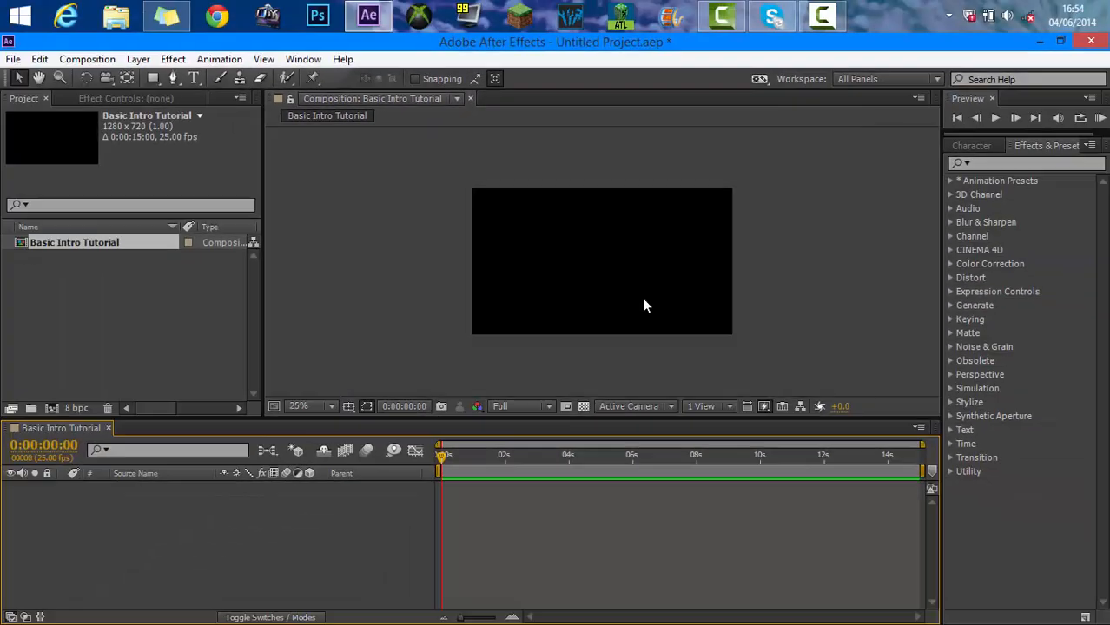
pyautogui.scroll(1, 643, 300)
pyautogui.scroll(-1, 643, 299)
pyautogui.scroll(2, 643, 300)
pyautogui.scroll(-2, 642, 299)
pyautogui.scroll(1, 642, 300)
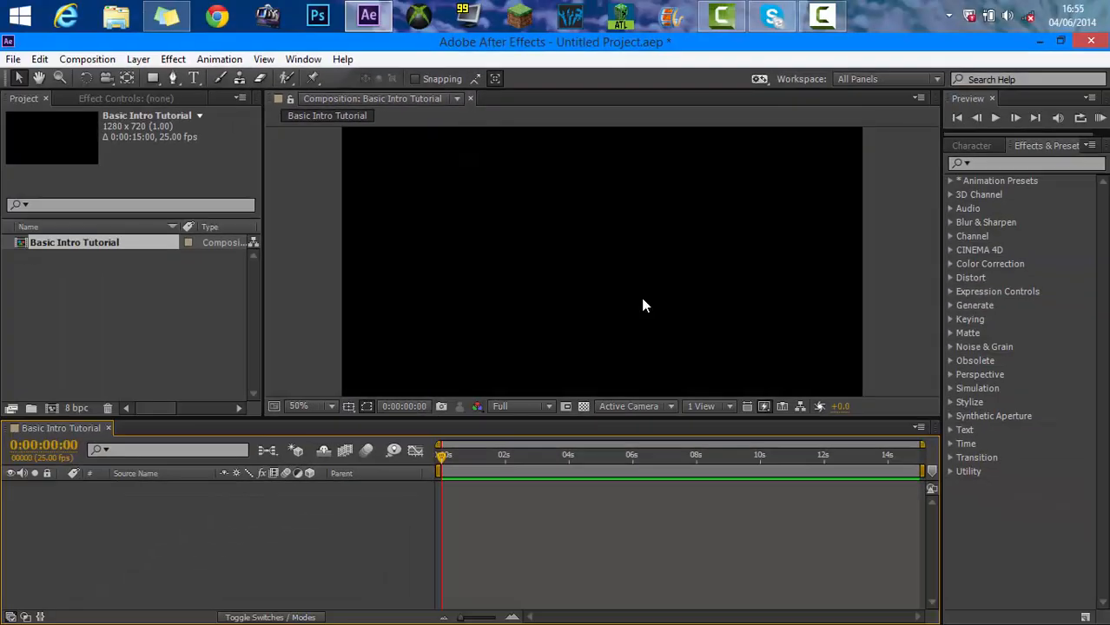
pyautogui.scroll(-1, 643, 301)
pyautogui.scroll(1, 643, 300)
pyautogui.scroll(-1, 643, 300)
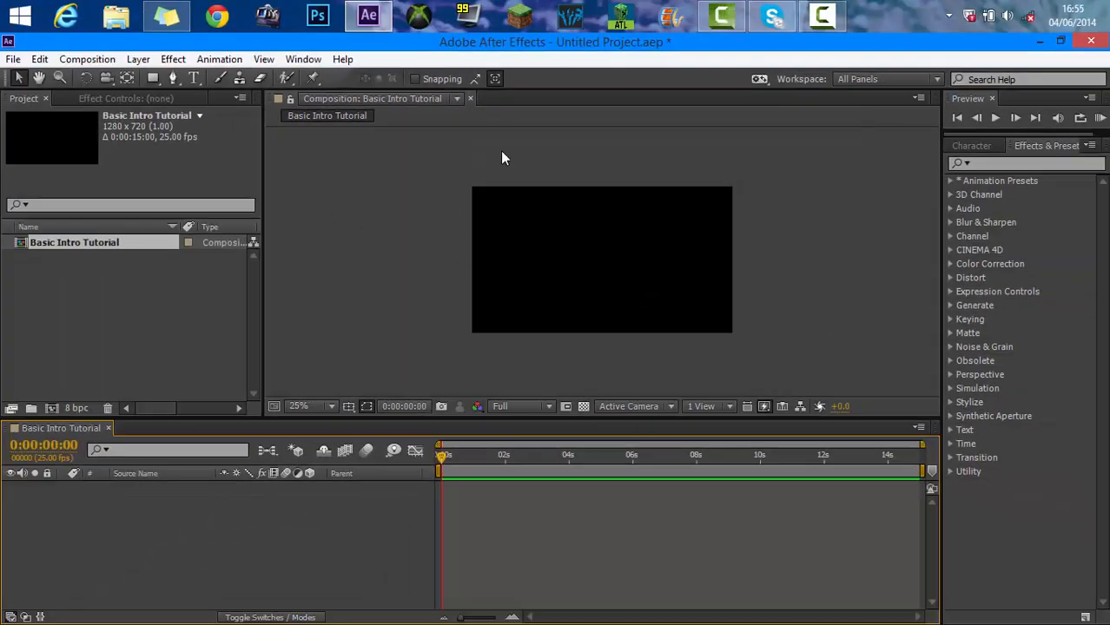
pyautogui.scroll(1, 573, 219)
pyautogui.scroll(-1, 567, 213)
pyautogui.scroll(1, 485, 179)
pyautogui.scroll(-1, 485, 180)
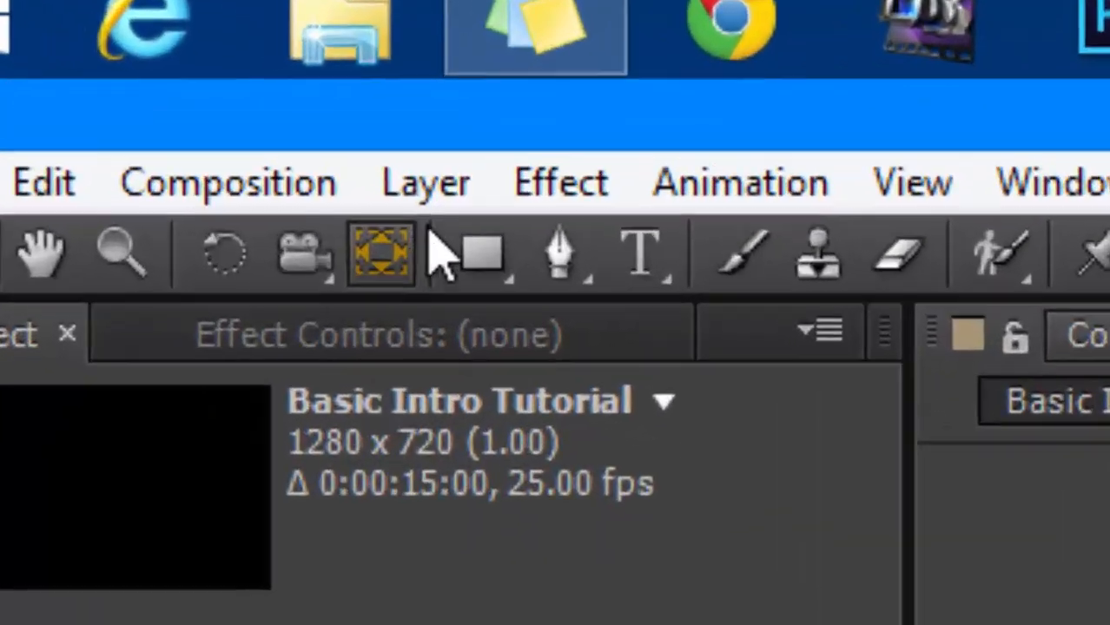
# Start a new solid layer and name it Background.
pyautogui.click(139, 60)
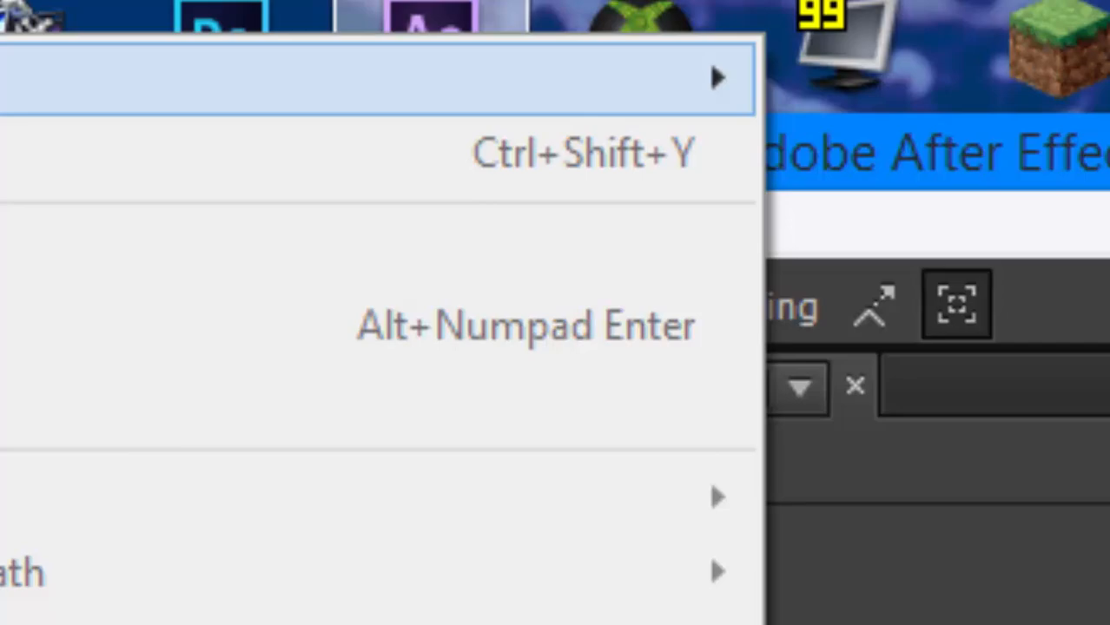
pyautogui.moveTo(556, 78)
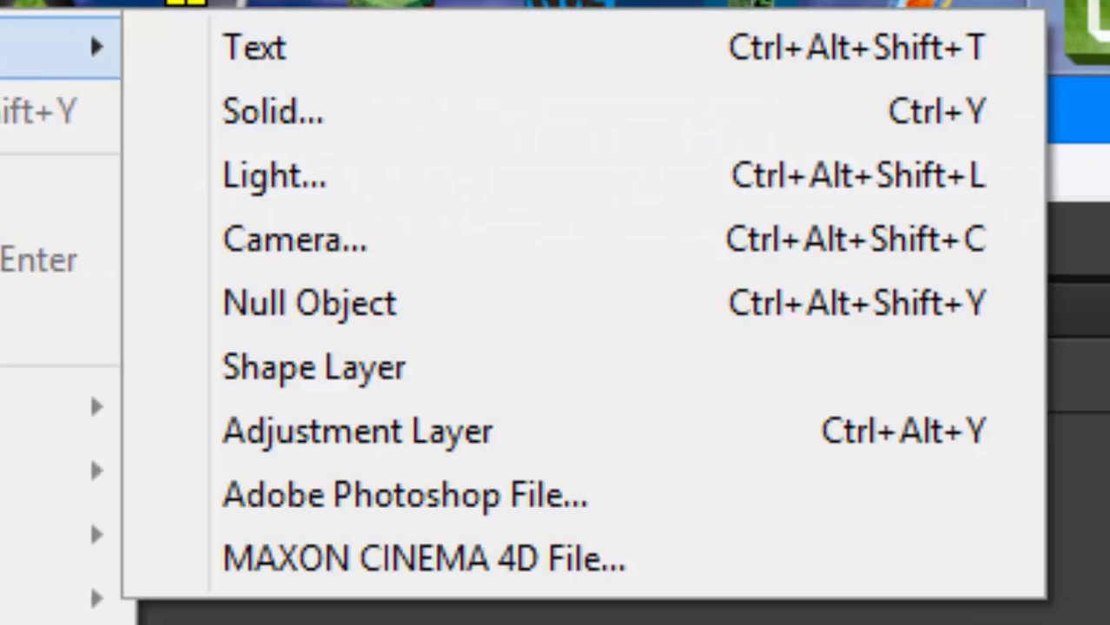
pyautogui.click(200, 111)
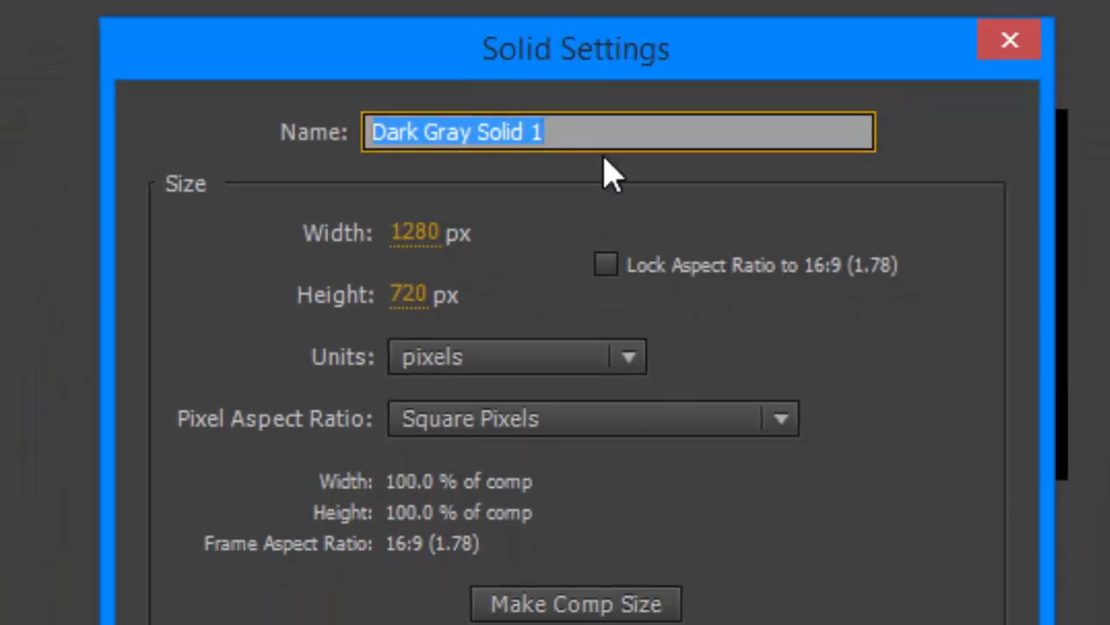
pyautogui.press('BackSpace')
pyautogui.write('Ba')
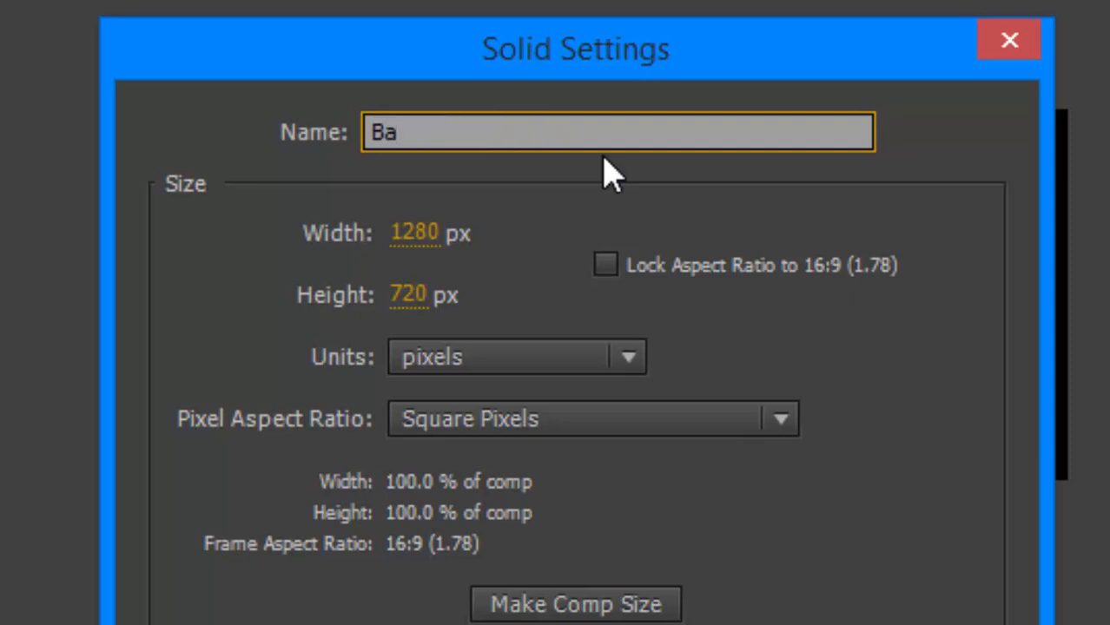
pyautogui.write('ckground')
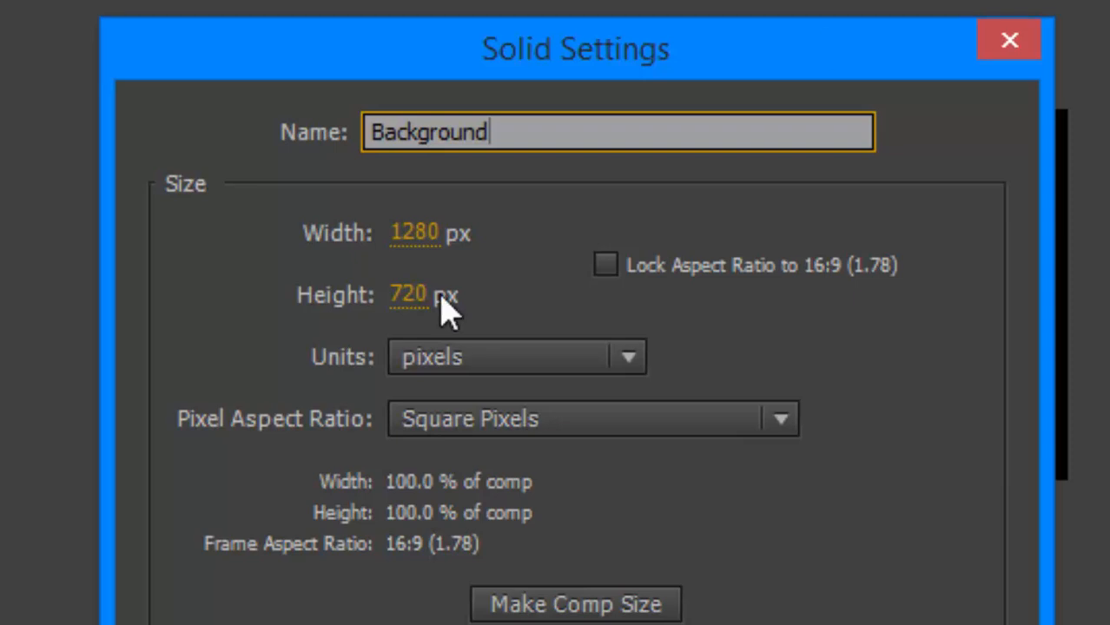
# Set the solid to the composition size and create it.
pyautogui.moveTo(402, 234); pyautogui.dragTo(990, 235)
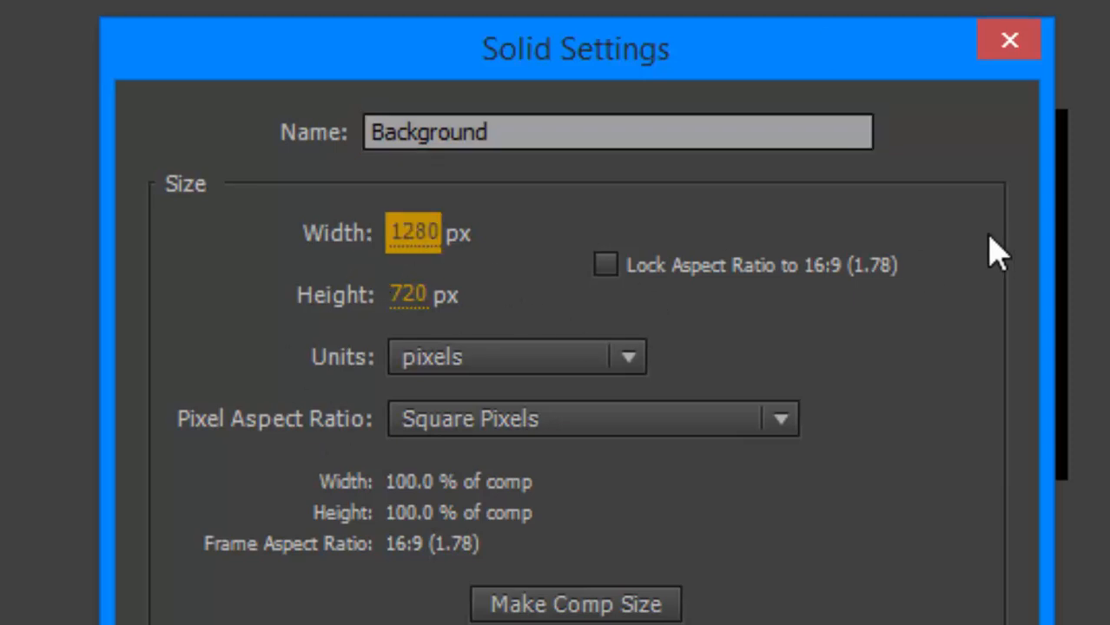
pyautogui.click(514, 613)
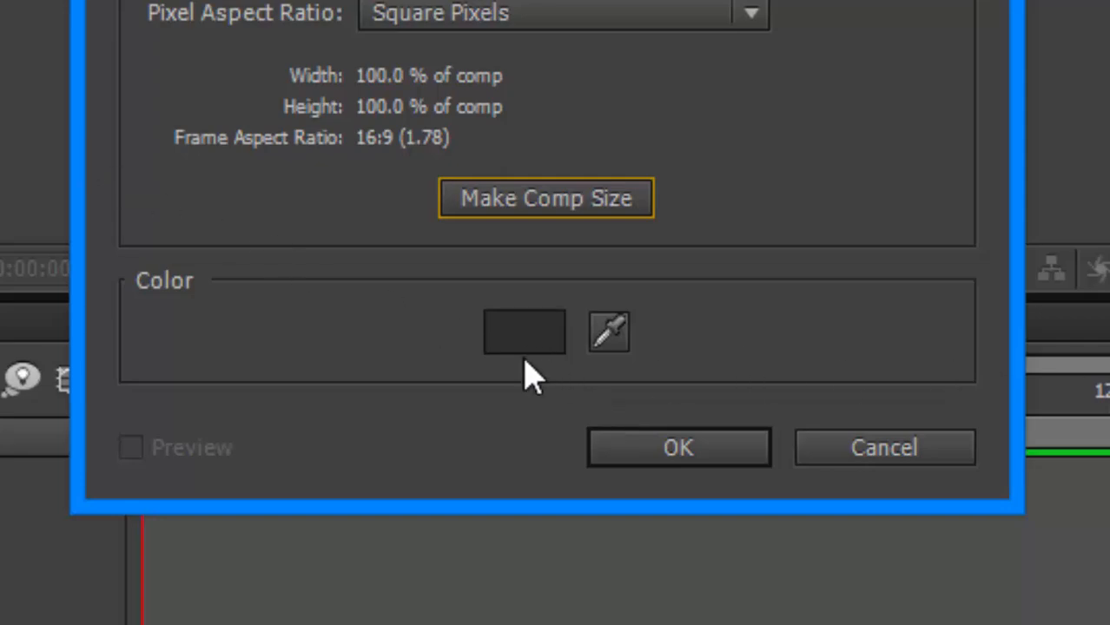
pyautogui.click(743, 460)
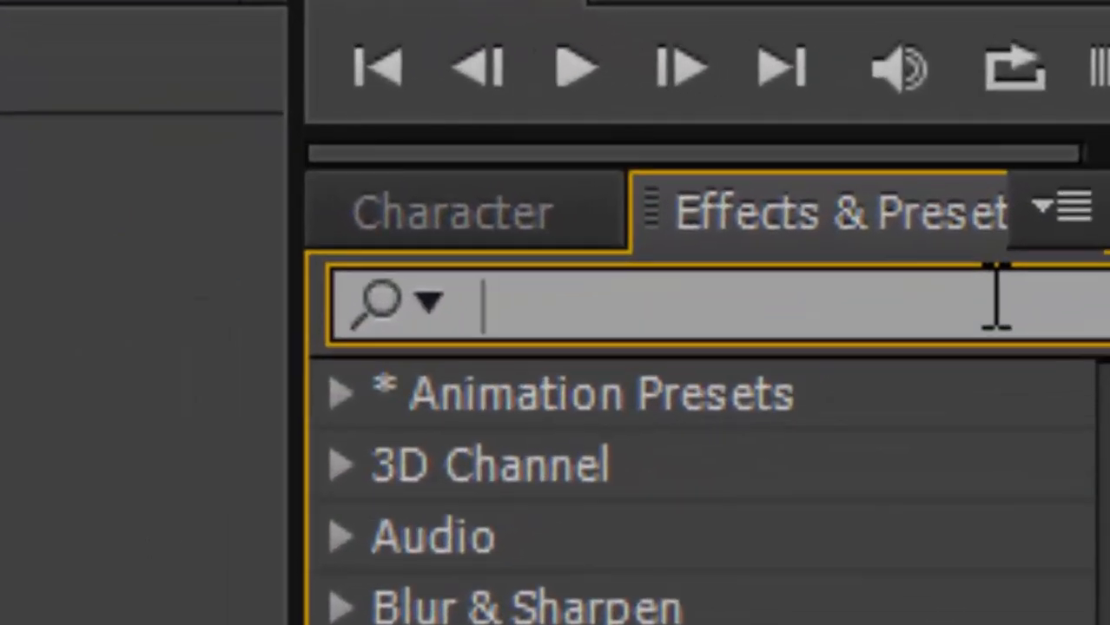
# Search the effects for ramp and apply Gradient Ramp to the Background solid.
pyautogui.write('ramp')
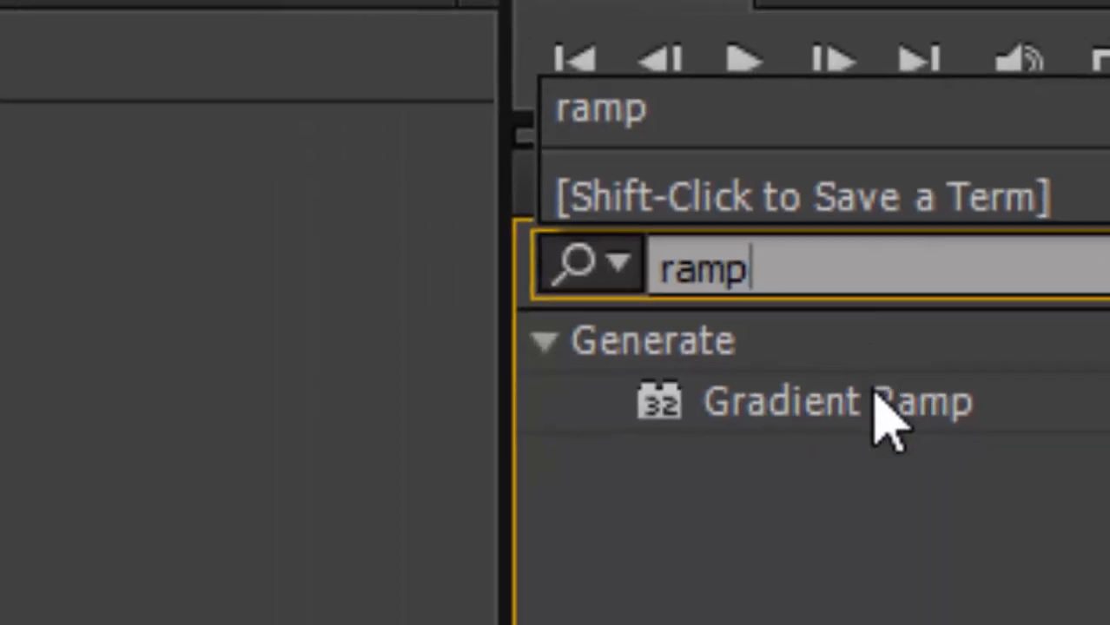
pyautogui.moveTo(729, 466); pyautogui.dragTo(559, 316)
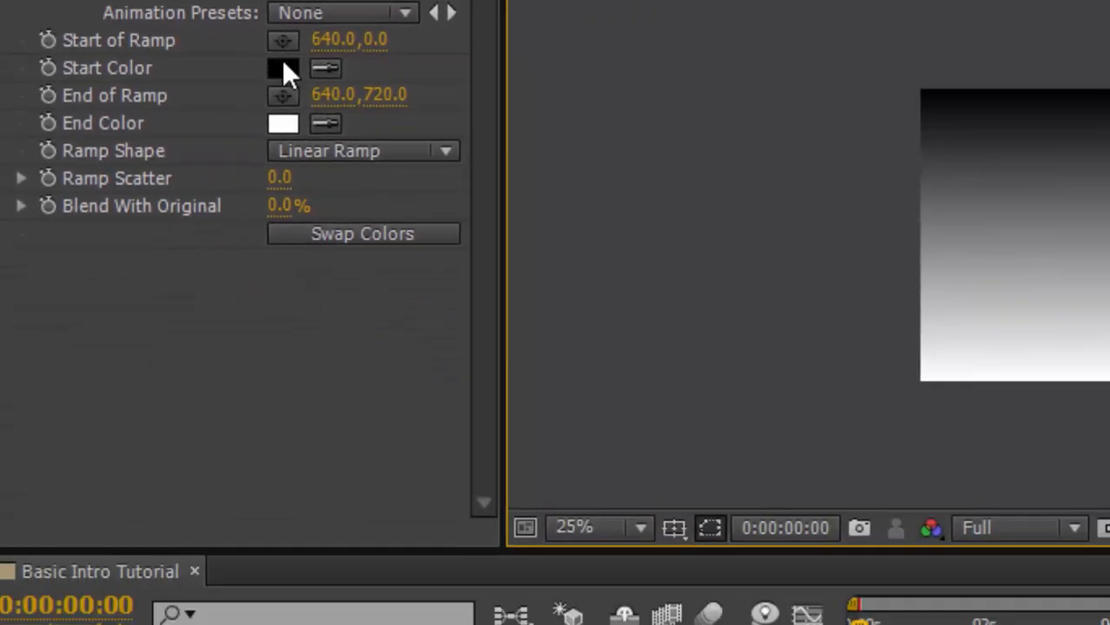
# Set the gradient's start color to white.
pyautogui.click(286, 74)
pyautogui.click(237, 269)
pyautogui.click(23, 106)
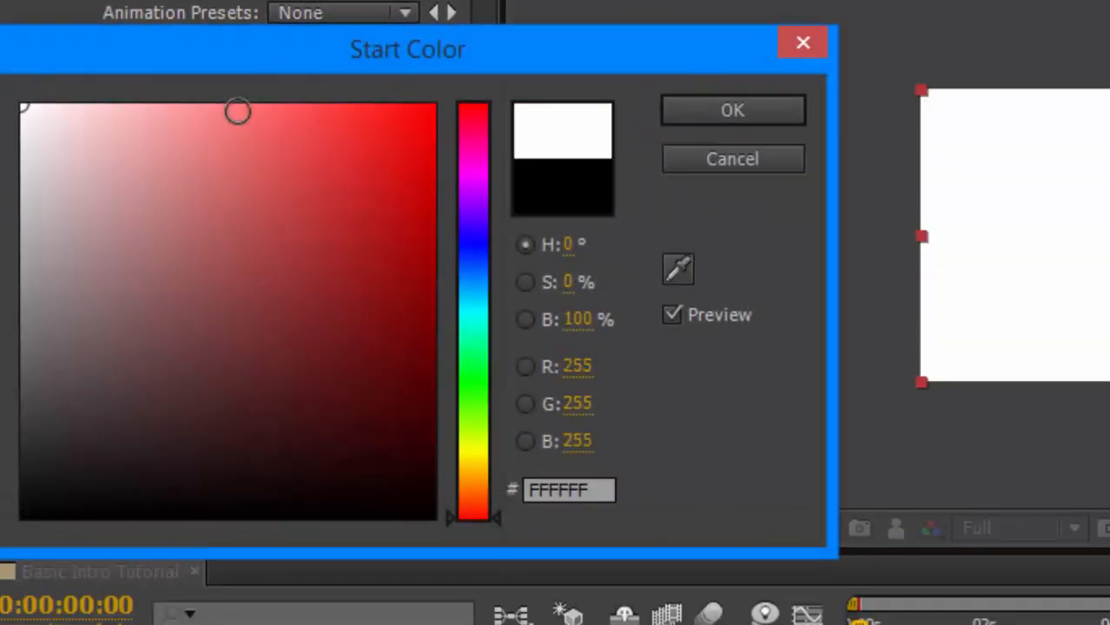
pyautogui.click(700, 111)
# Set the gradient's start color to blue 0057E8.
pyautogui.doubleClick(283, 120)
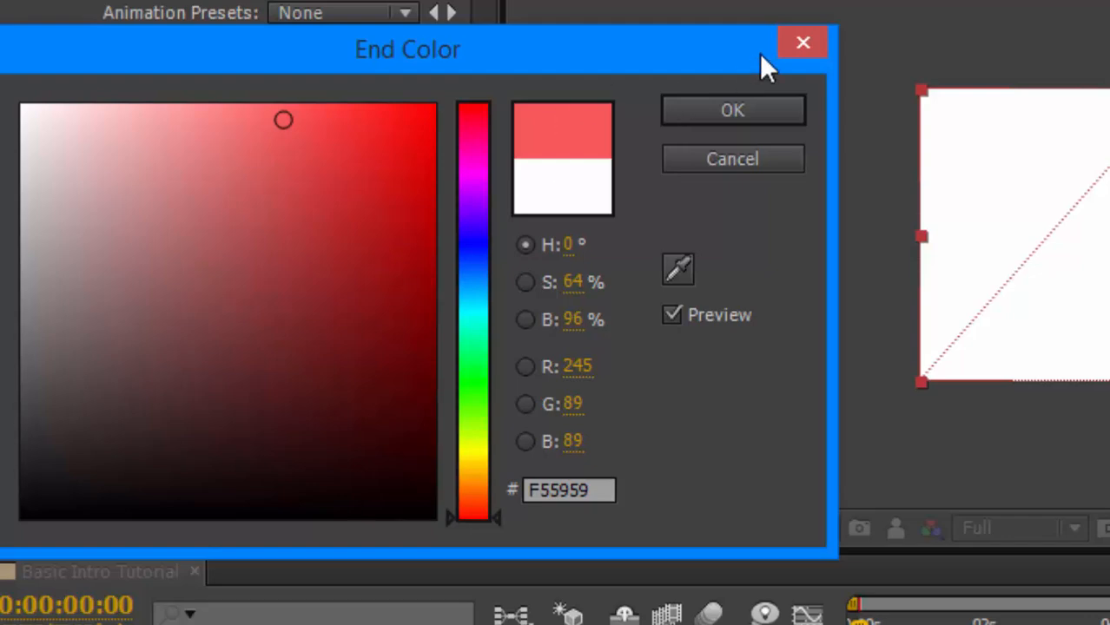
pyautogui.click(797, 44)
pyautogui.click(280, 70)
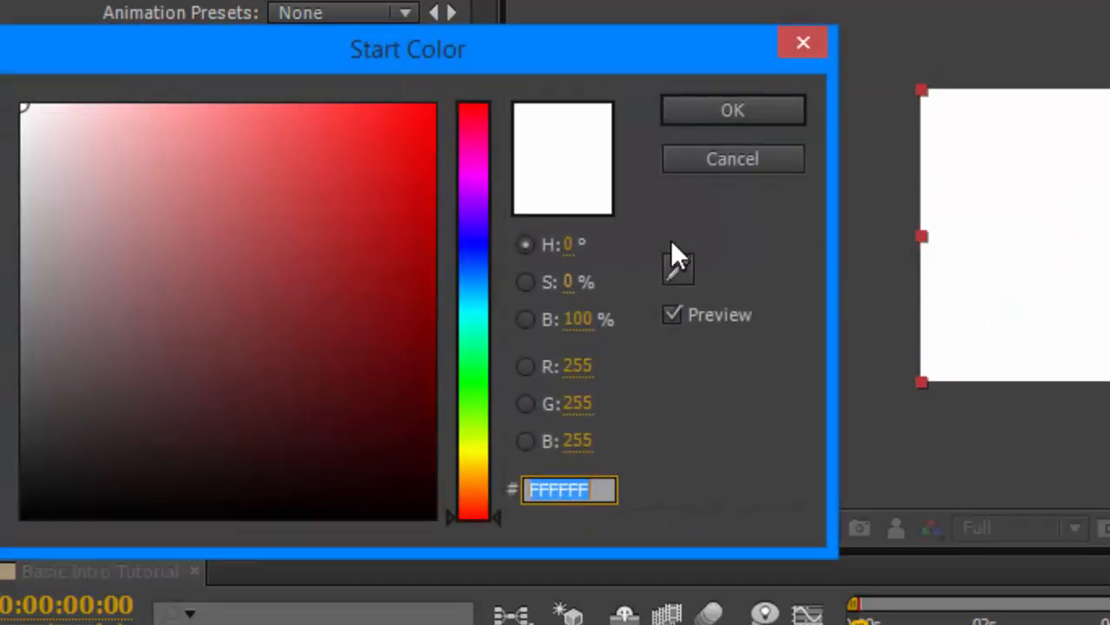
pyautogui.moveTo(486, 229); pyautogui.dragTo(466, 265)
pyautogui.moveTo(406, 205); pyautogui.dragTo(503, 141)
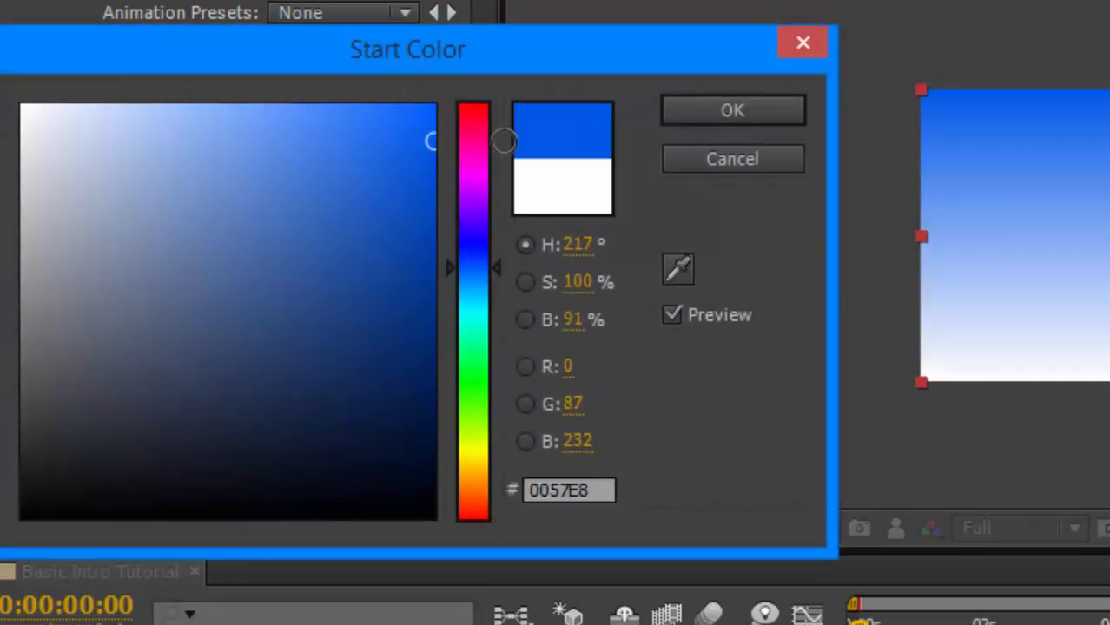
pyautogui.click(732, 111)
# Set the gradient's end color to cyan 5BF1EF.
pyautogui.click(278, 126)
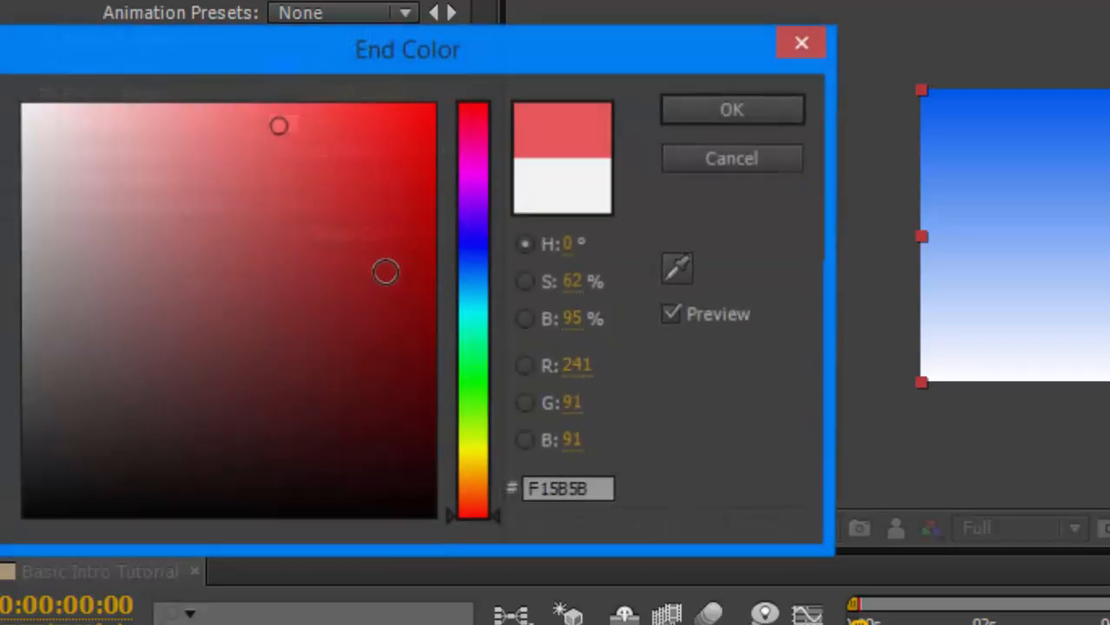
pyautogui.moveTo(483, 307); pyautogui.dragTo(478, 311)
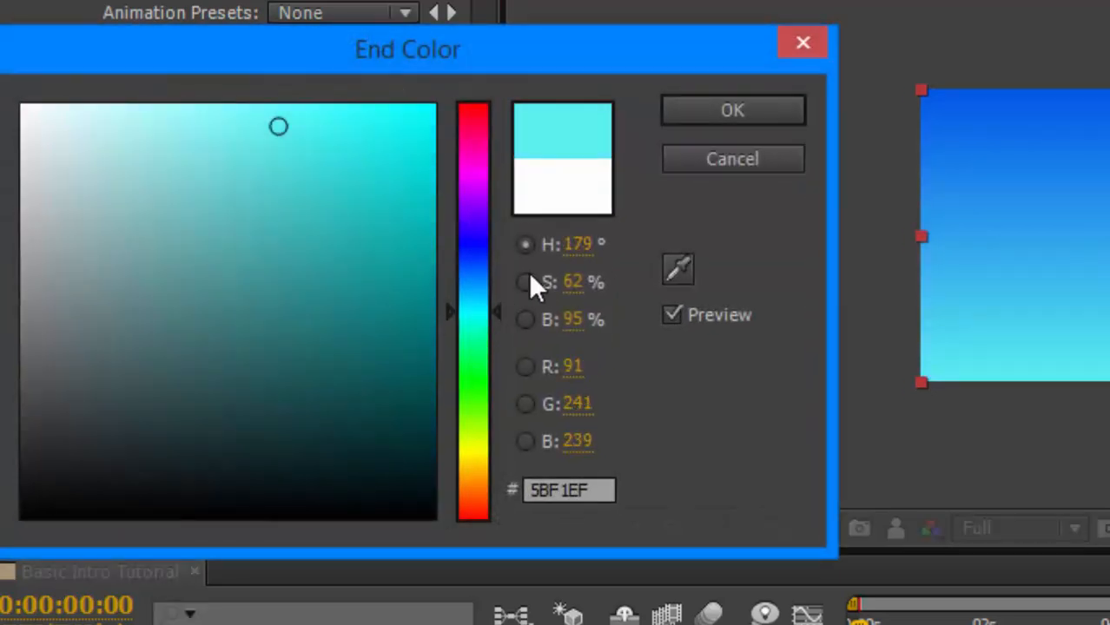
pyautogui.click(695, 110)
# Switch the ramp shape to Radial Ramp and move the ramp start to the frame centre, 640,360.
pyautogui.click(348, 149)
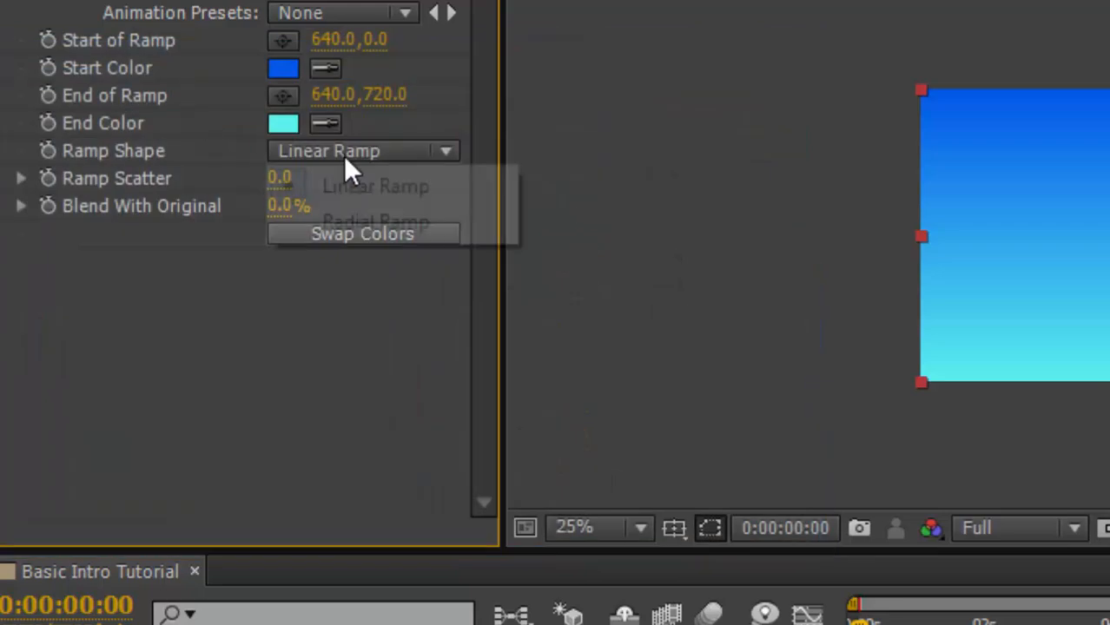
pyautogui.click(335, 221)
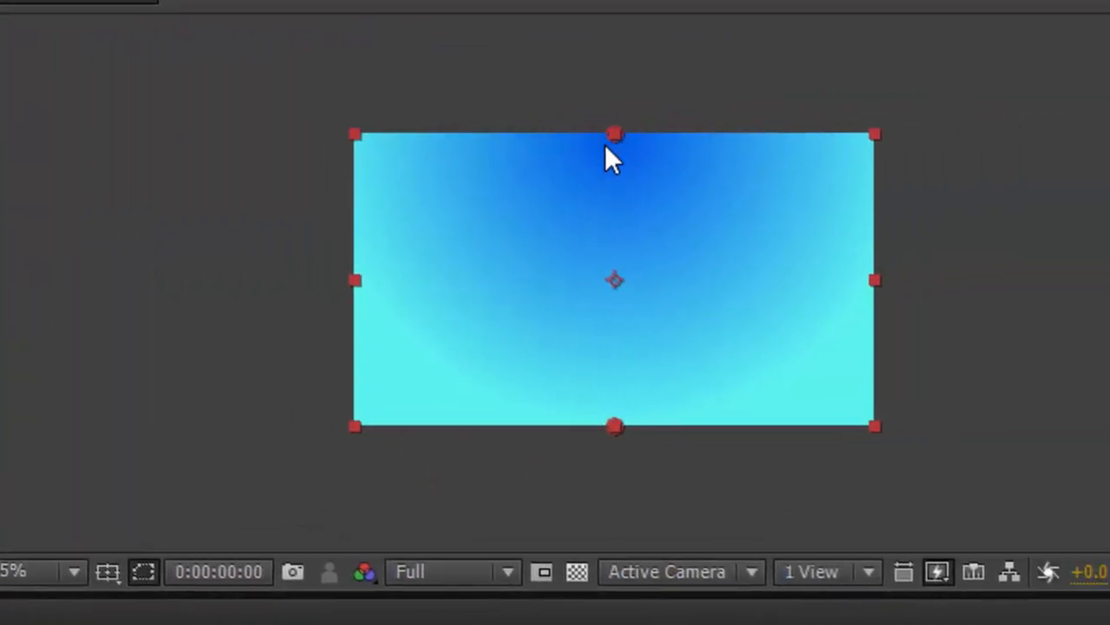
pyautogui.moveTo(607, 140); pyautogui.dragTo(608, 278)
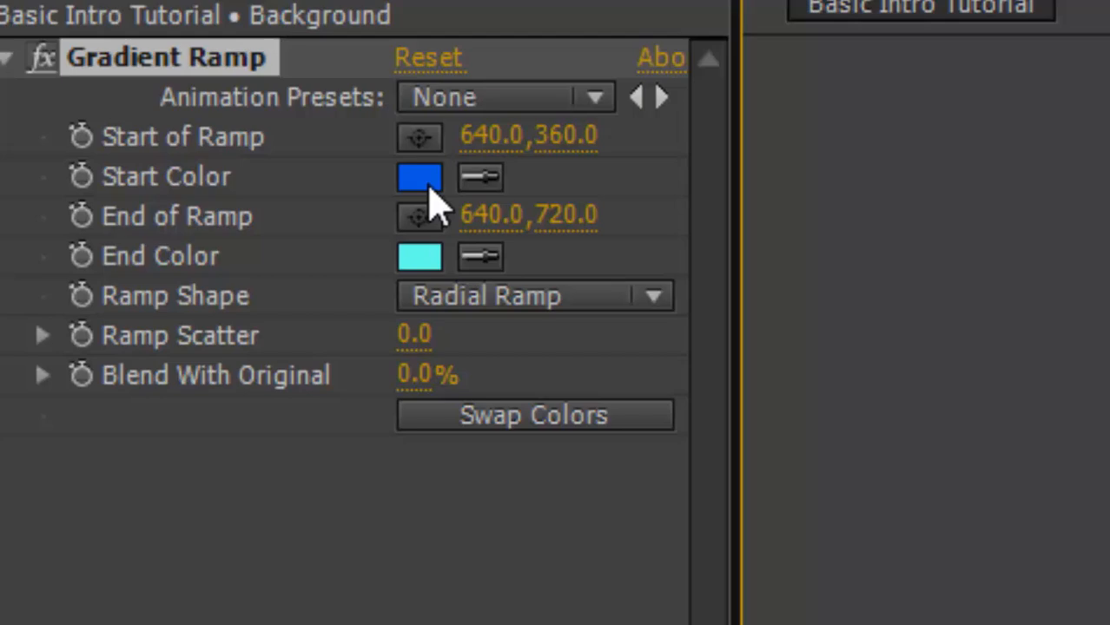
# Swap the gradient's start and end colors.
pyautogui.click(434, 188)
pyautogui.press('Return')
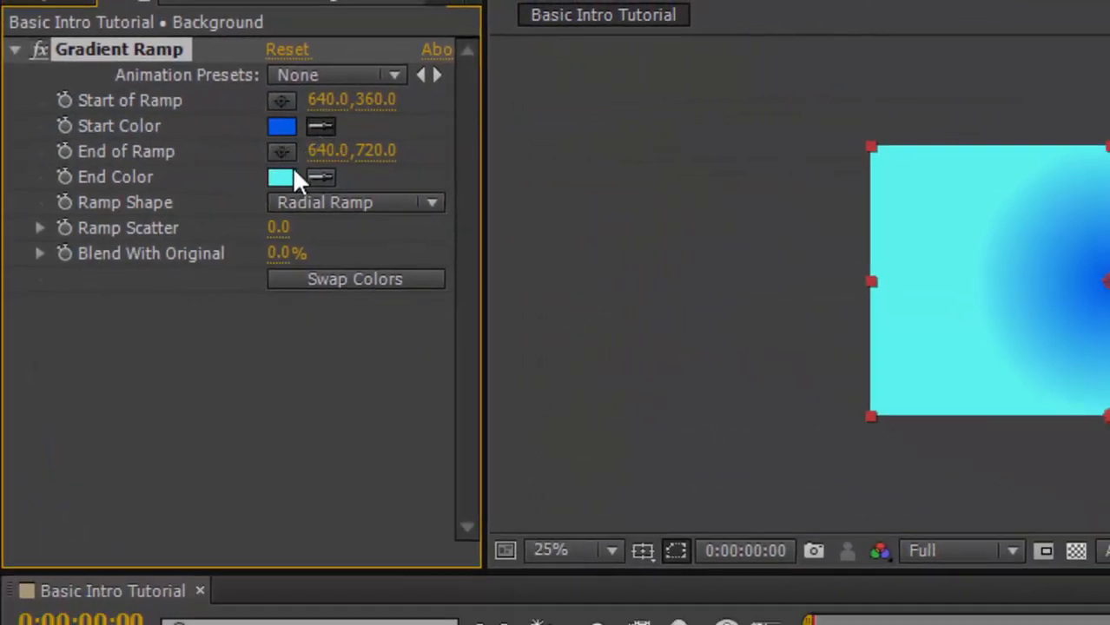
pyautogui.click(292, 171)
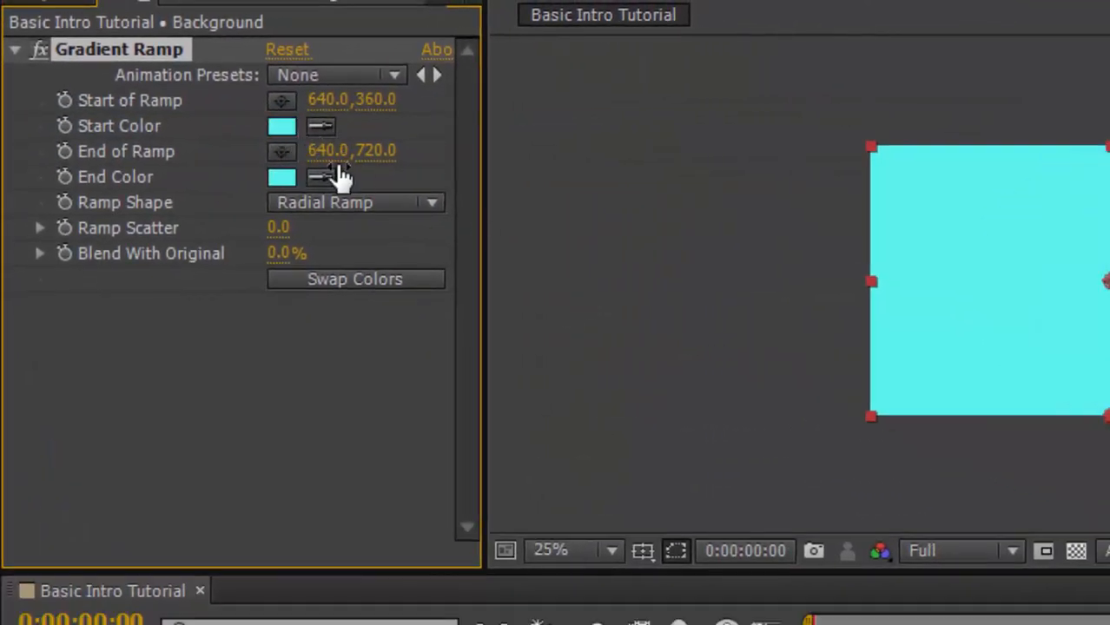
pyautogui.click(320, 178)
# Set the gradient's end color to dark blue 0449C9.
pyautogui.click(287, 177)
pyautogui.click(466, 311)
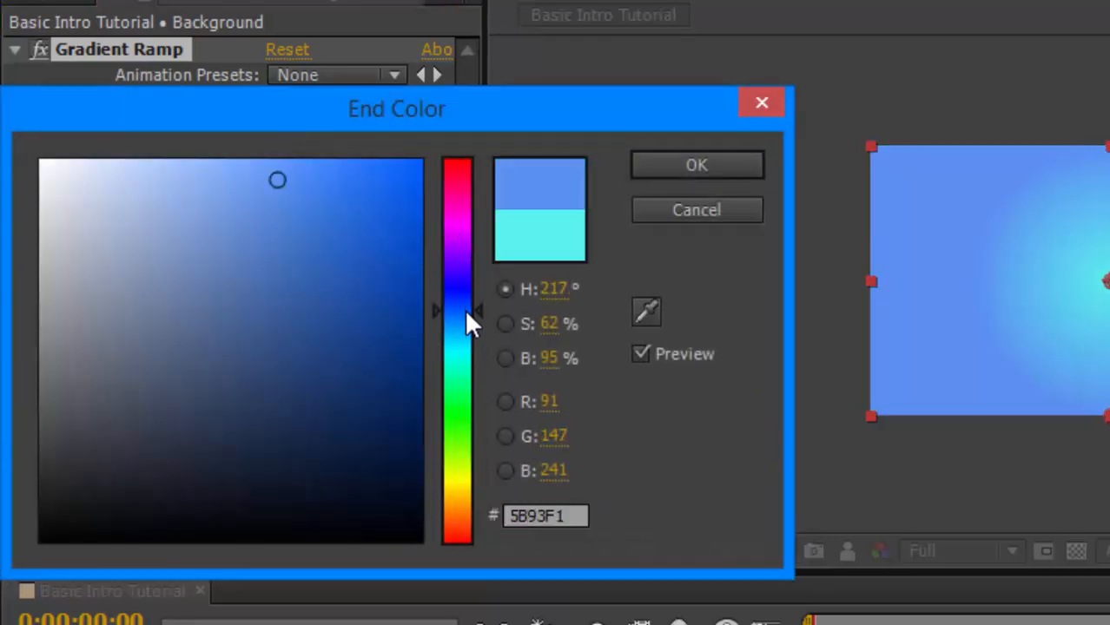
pyautogui.moveTo(464, 311)
pyautogui.mouseDown()
pyautogui.moveTo(461, 326)
pyautogui.moveTo(457, 304)
pyautogui.mouseUp()
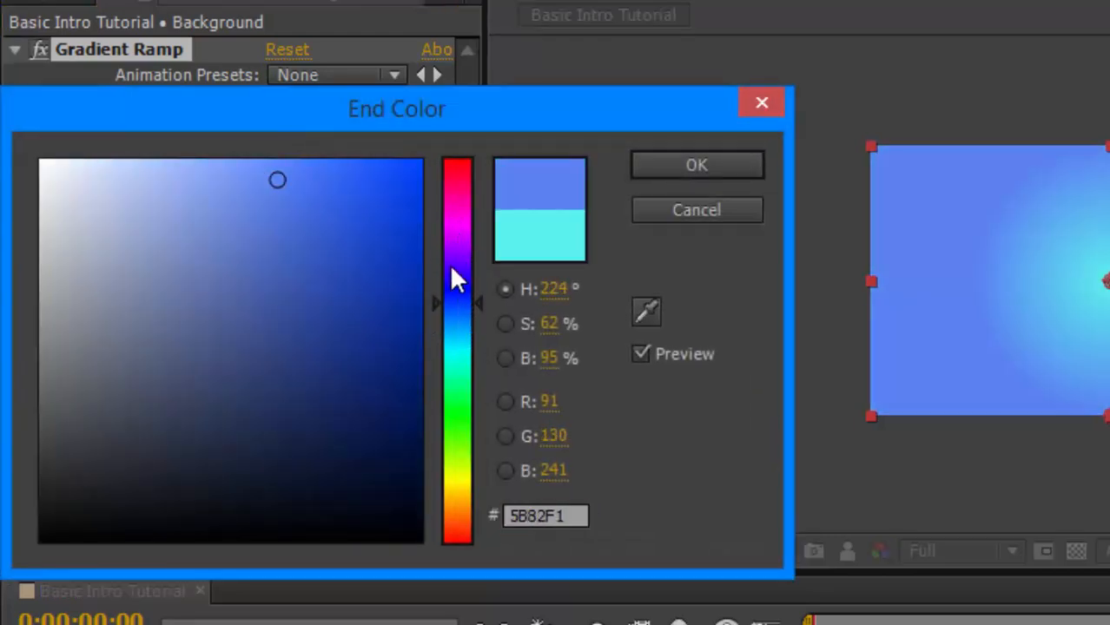
pyautogui.moveTo(366, 211); pyautogui.dragTo(454, 193)
pyautogui.moveTo(467, 307); pyautogui.dragTo(459, 311)
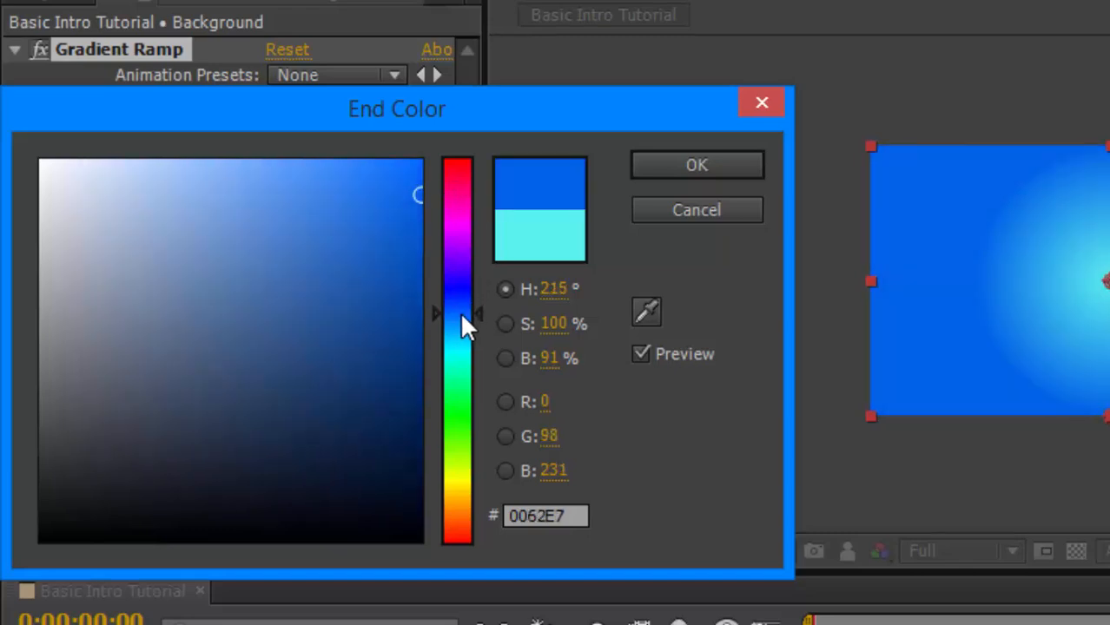
pyautogui.moveTo(400, 189); pyautogui.dragTo(412, 240)
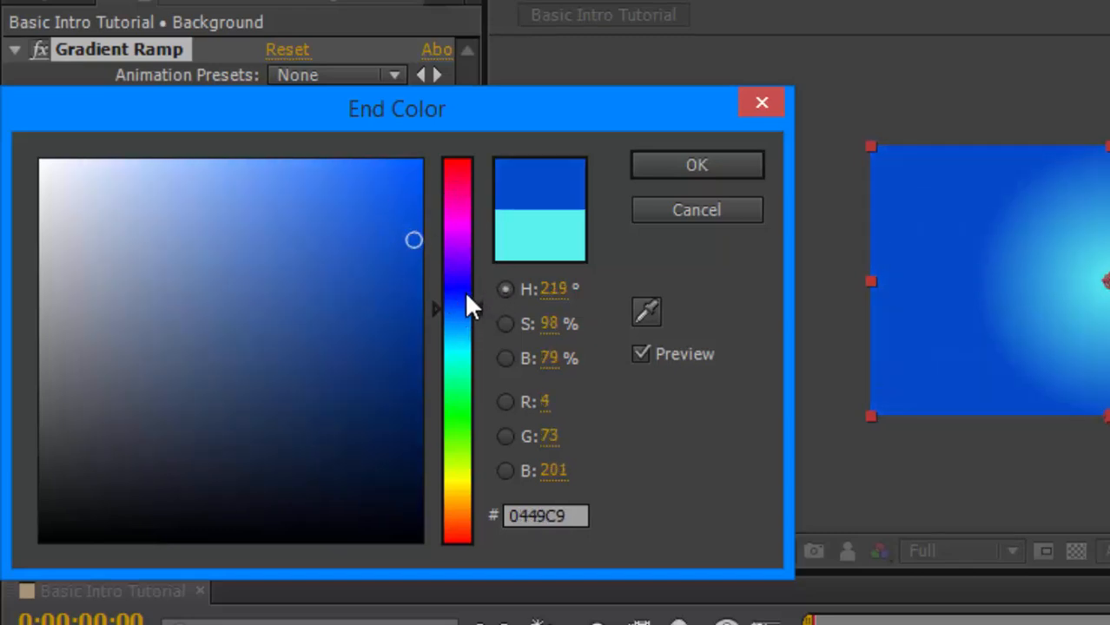
pyautogui.moveTo(466, 293); pyautogui.dragTo(463, 312)
pyautogui.click(646, 165)
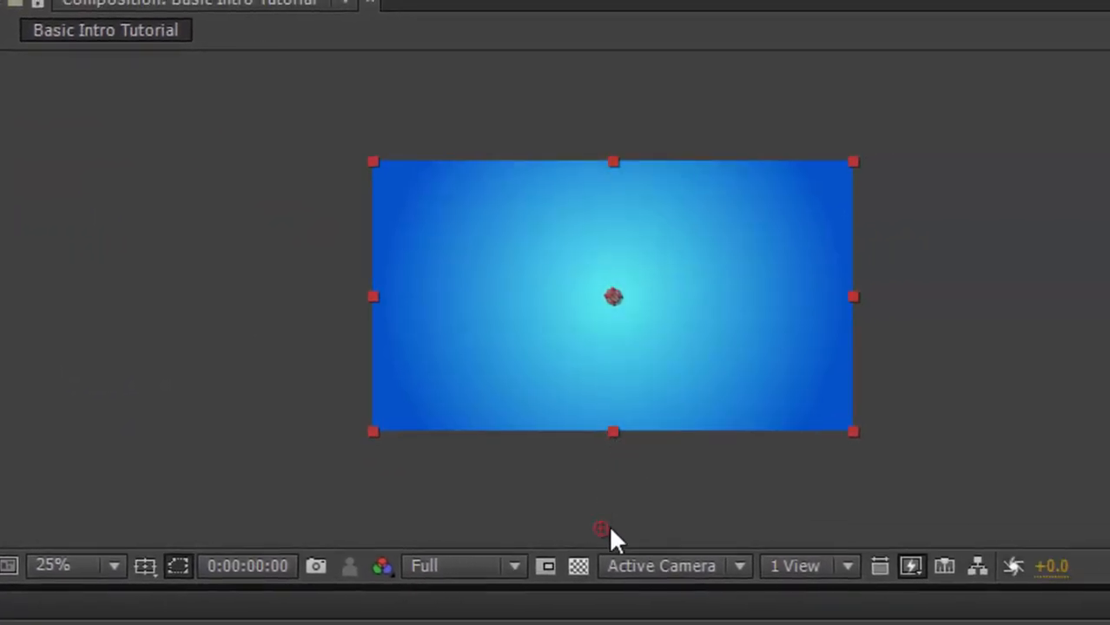
# Move the ramp's end point below the frame to 640,940 to widen the radial glow.
pyautogui.moveTo(609, 527); pyautogui.dragTo(618, 512)
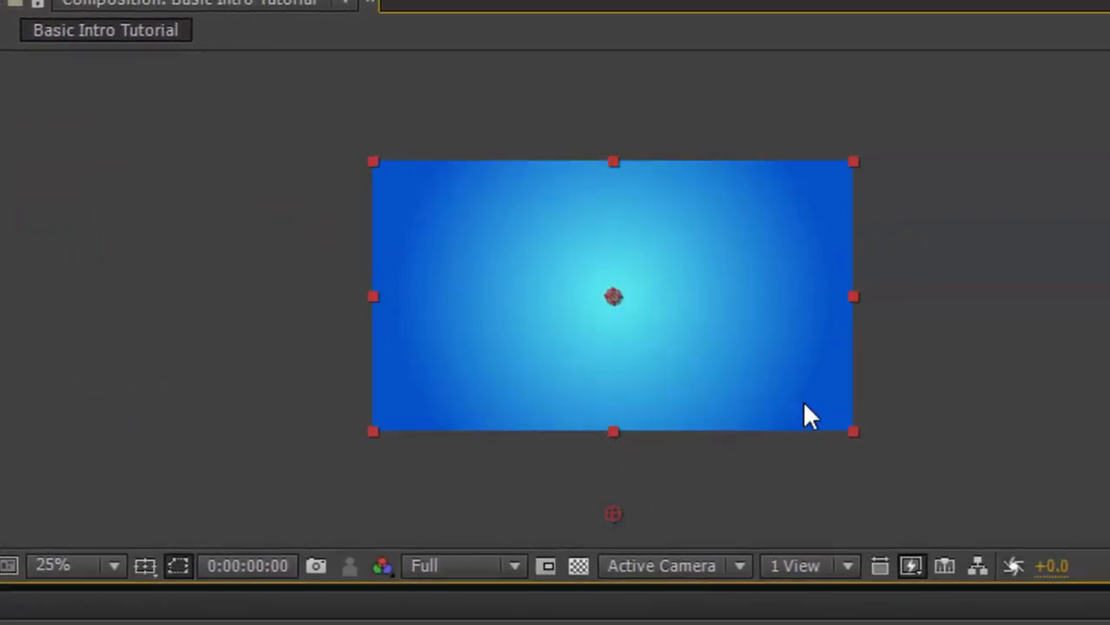
pyautogui.click(981, 299)
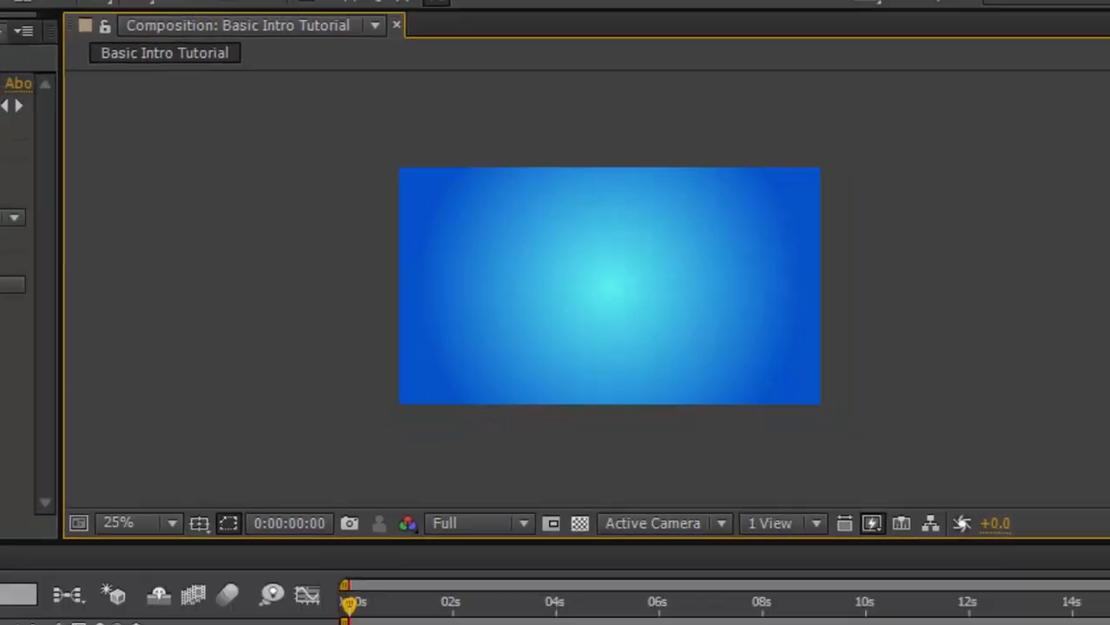
pyautogui.click(1075, 153)
pyautogui.press('BackSpace')
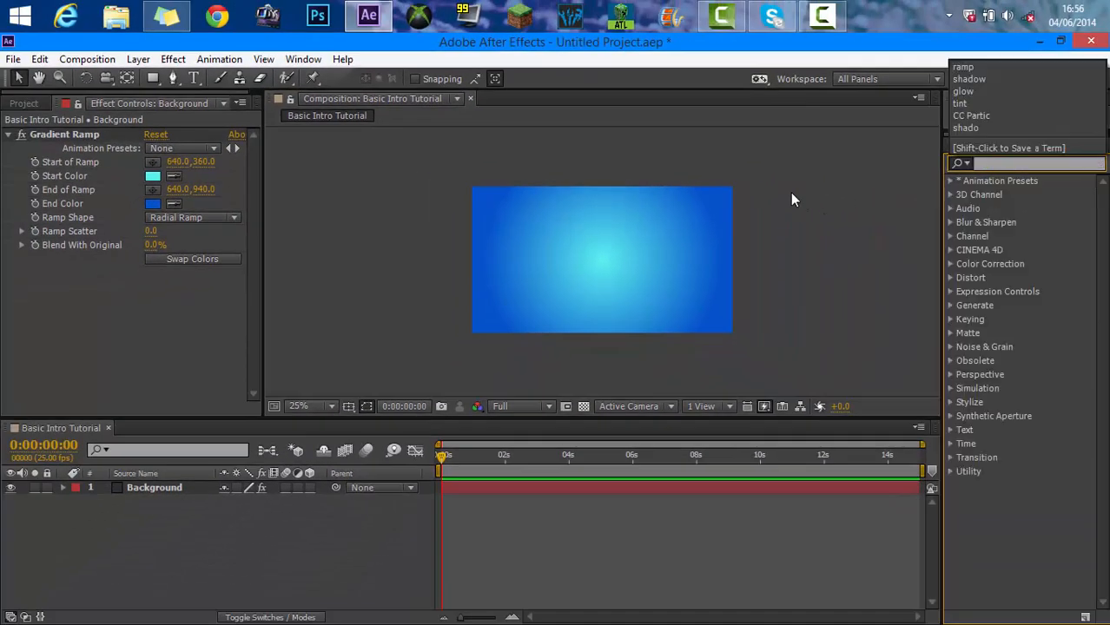
pyautogui.click(797, 198)
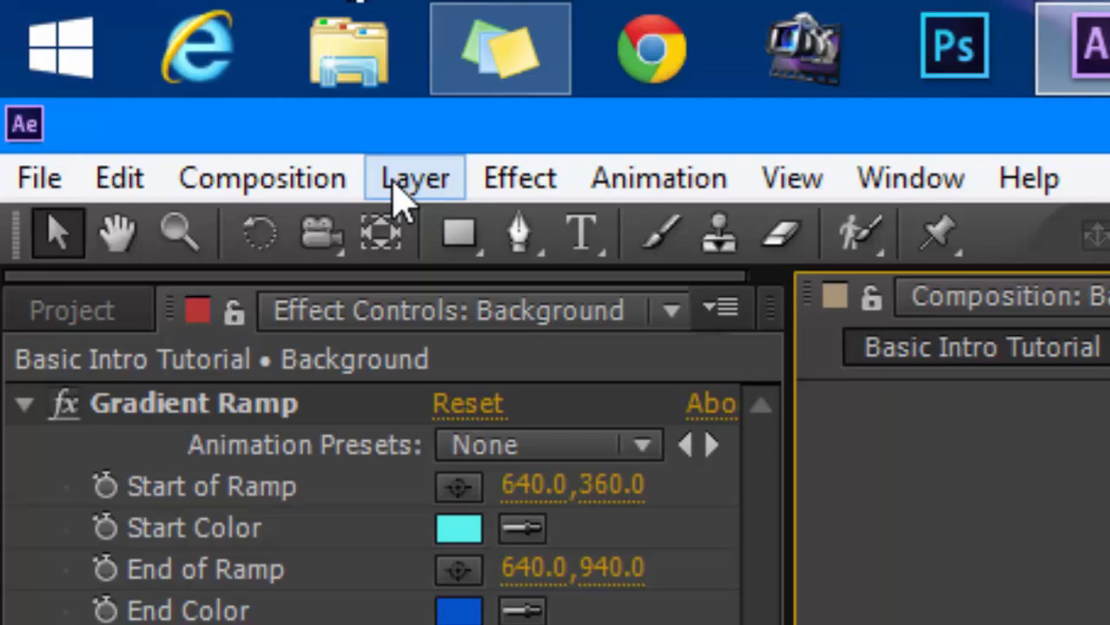
# Create a new comp-size solid layer named Particles.
pyautogui.click(138, 59)
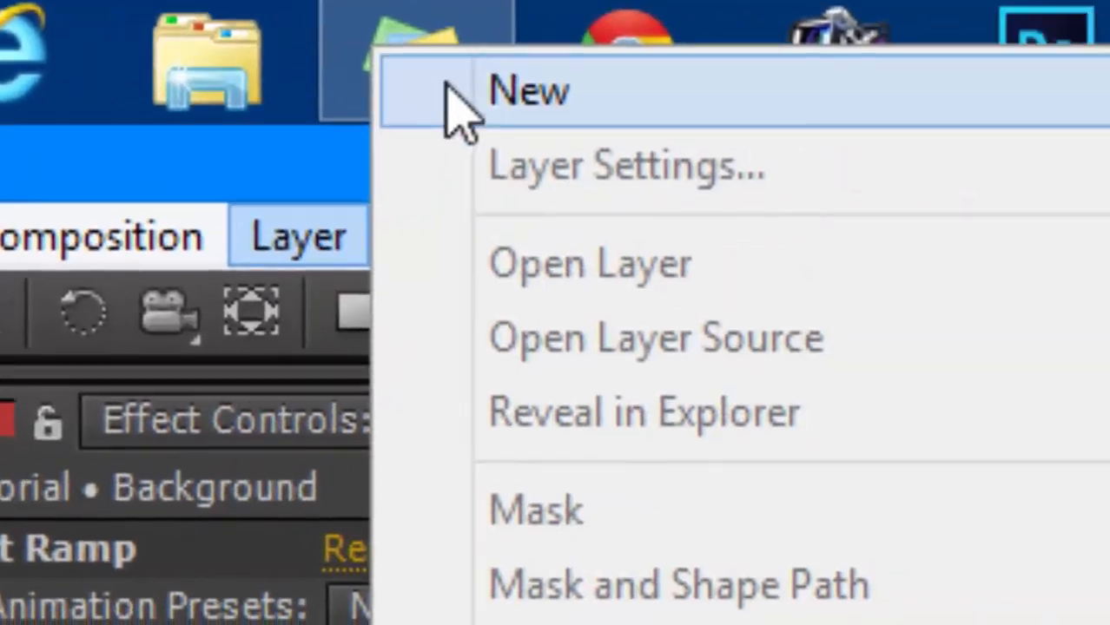
pyautogui.moveTo(468, 92)
pyautogui.click(223, 18)
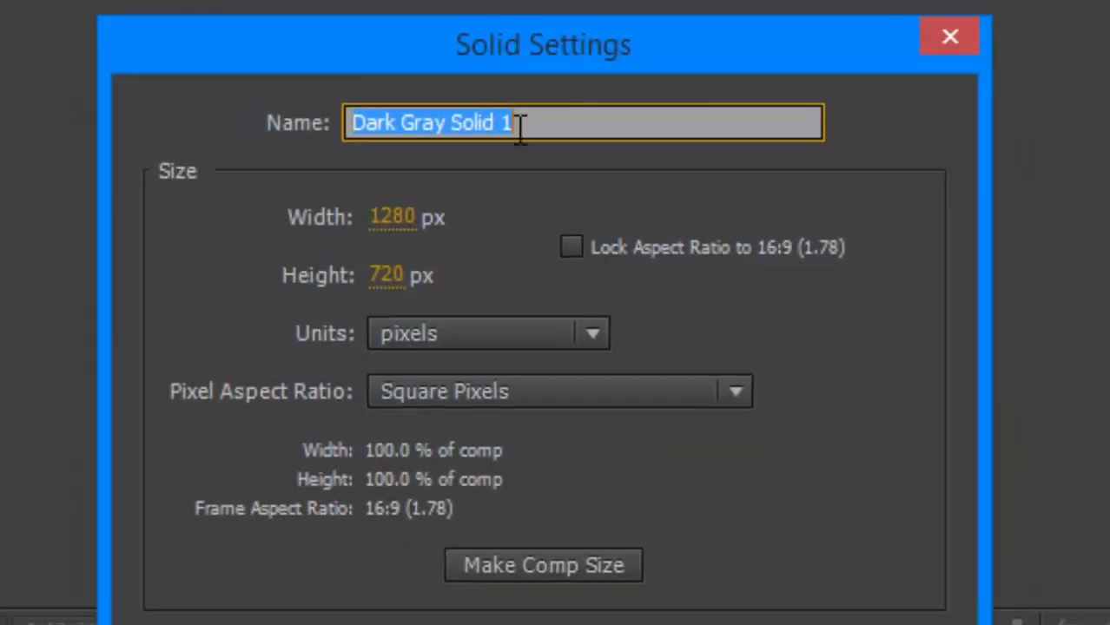
pyautogui.press('BackSpace')
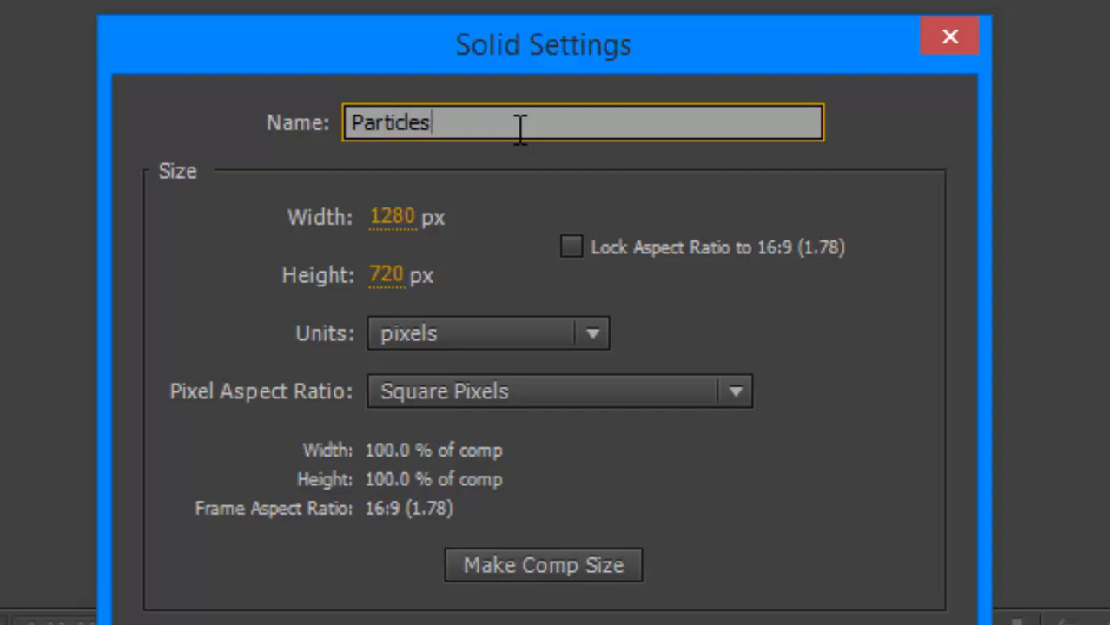
pyautogui.click(564, 572)
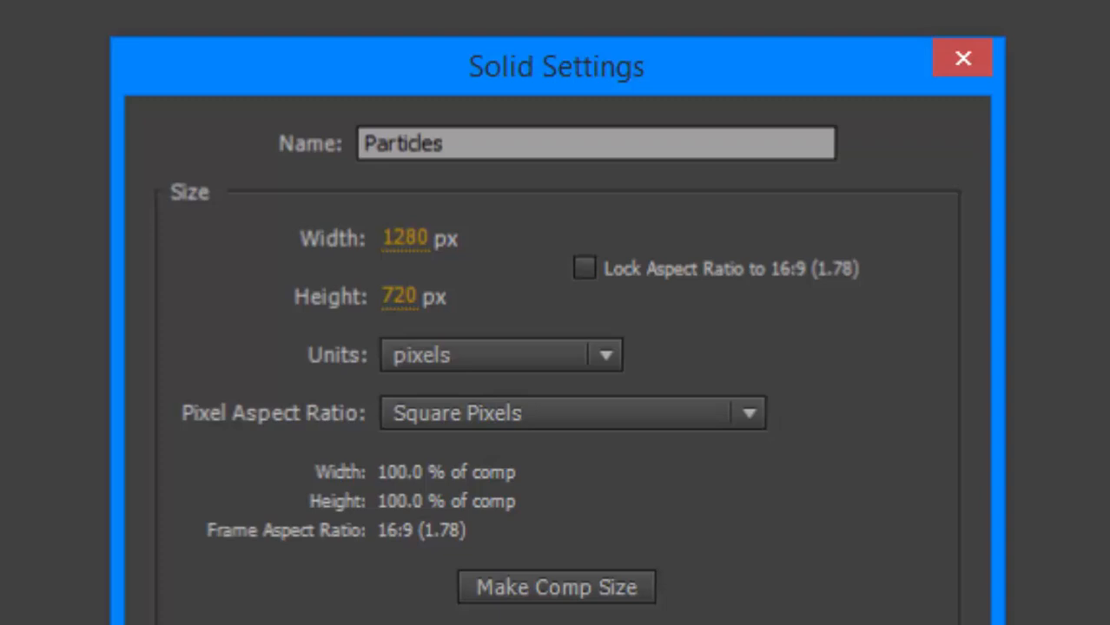
pyautogui.press('Return')
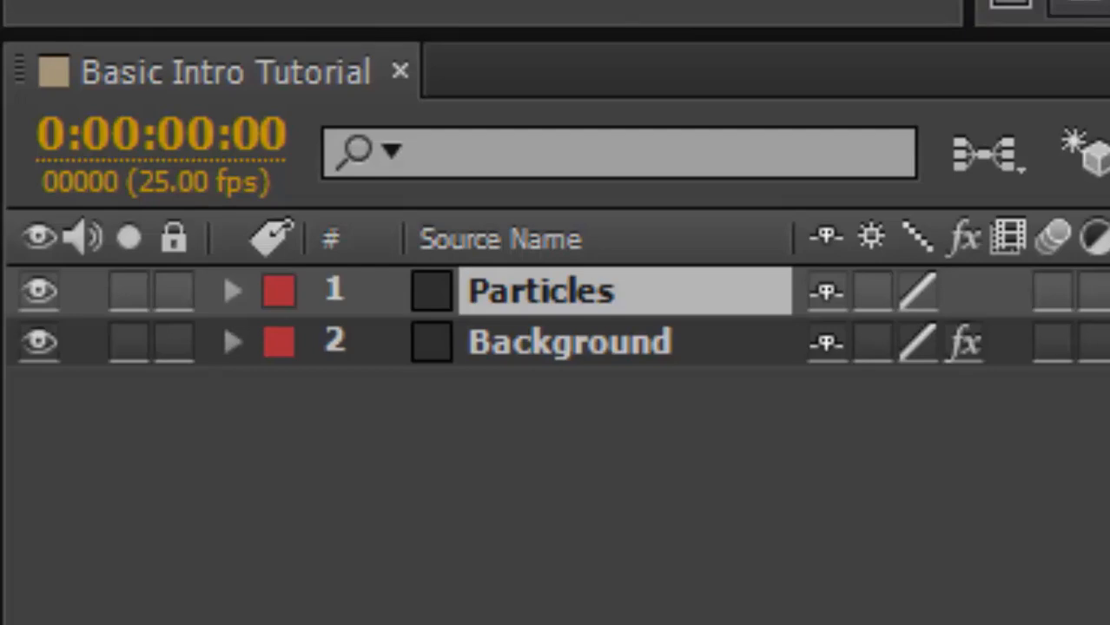
# Search the effects for CC Particle World and apply it to the Particles layer.
pyautogui.write('cc')
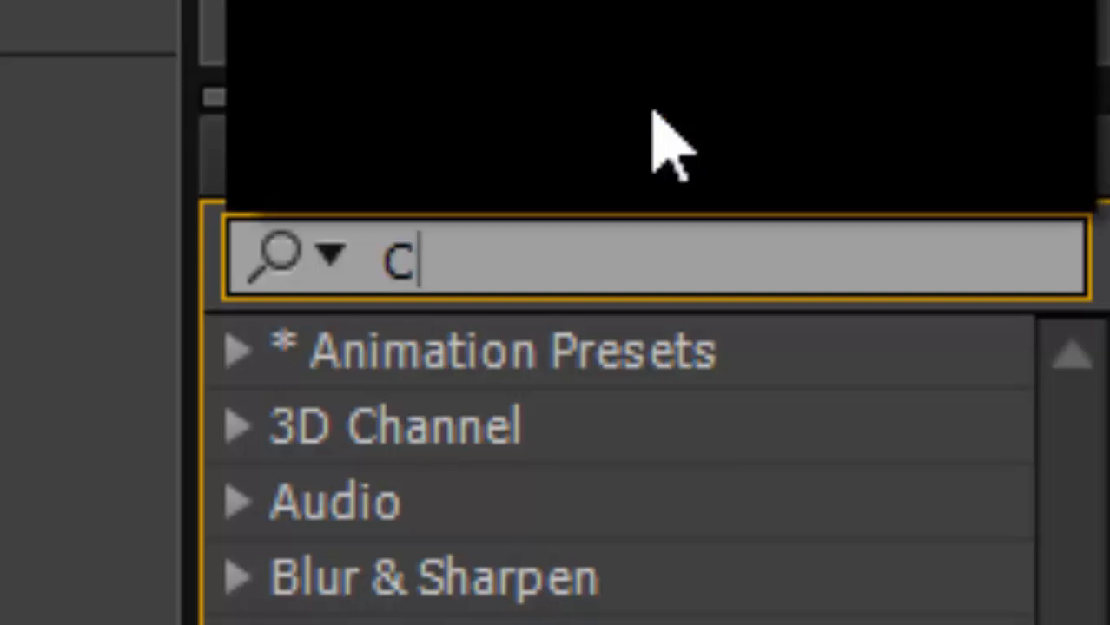
pyautogui.write(' Pa')
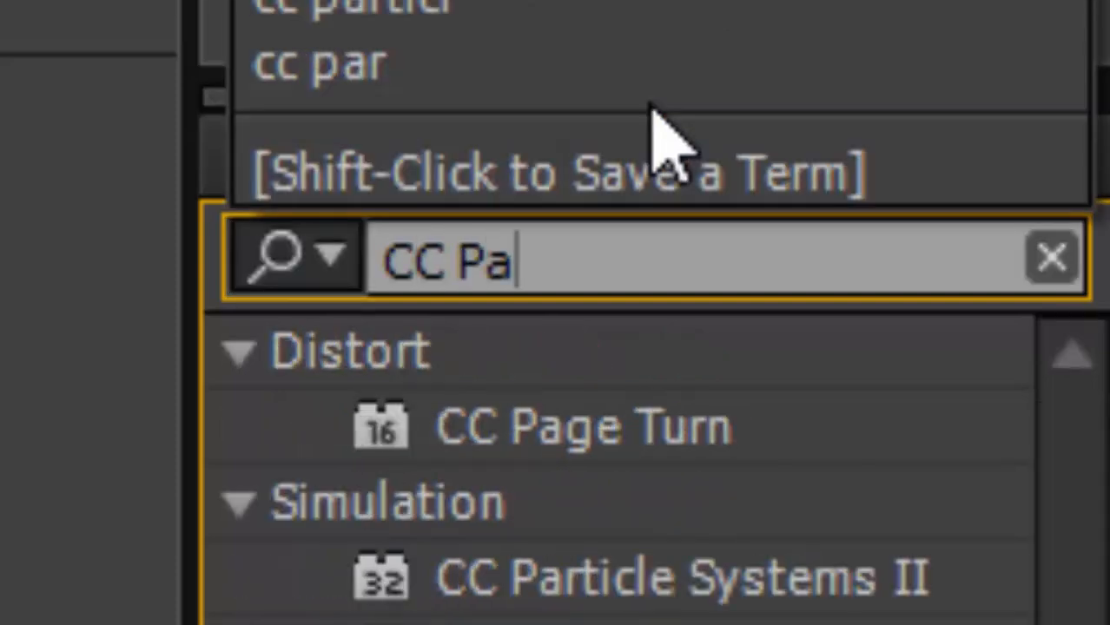
pyautogui.write('rticle ')
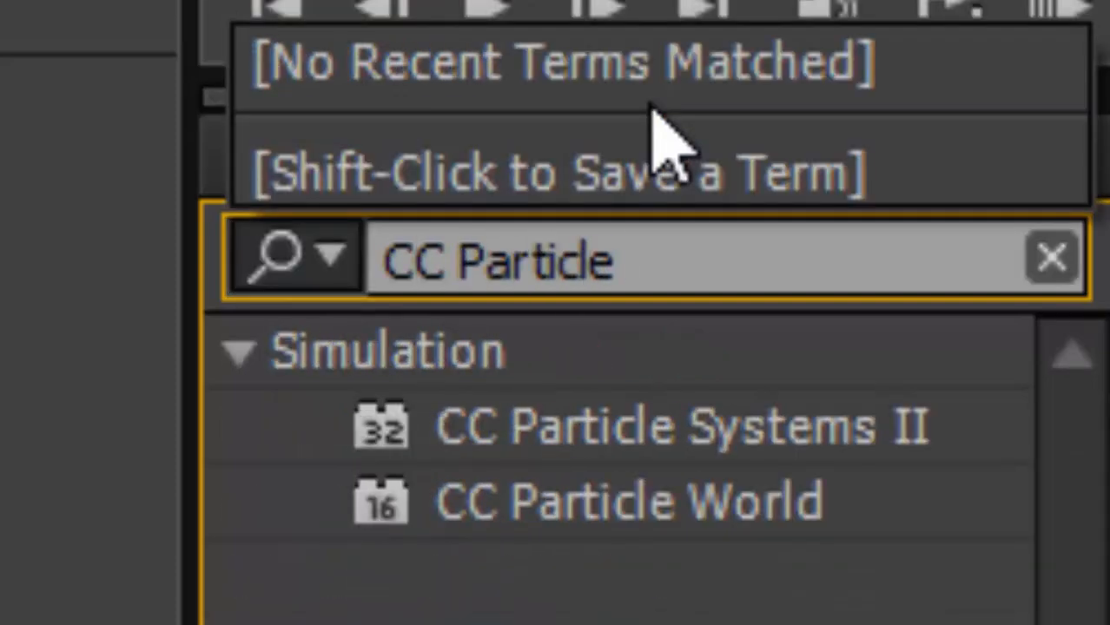
pyautogui.write('World')
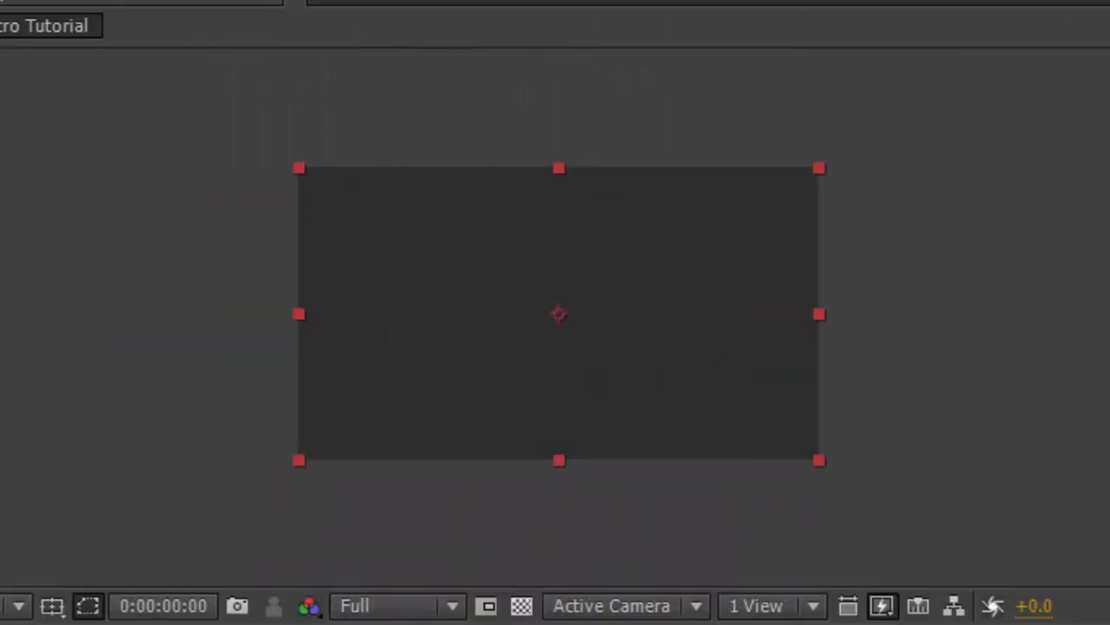
pyautogui.moveTo(388, 313); pyautogui.dragTo(563, 303)
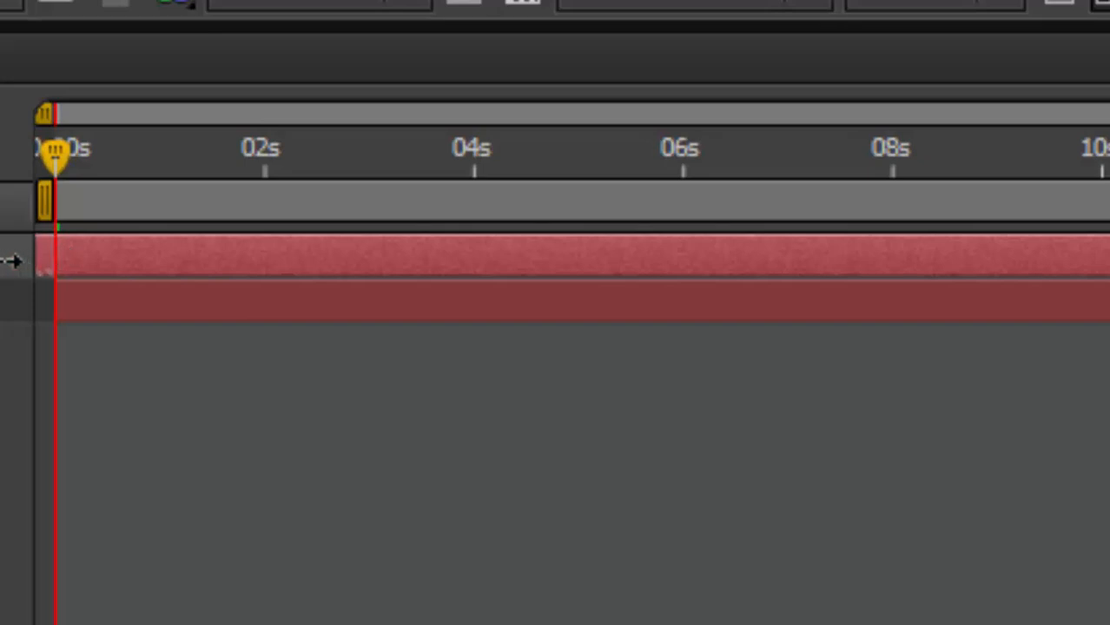
pyautogui.click(58, 297)
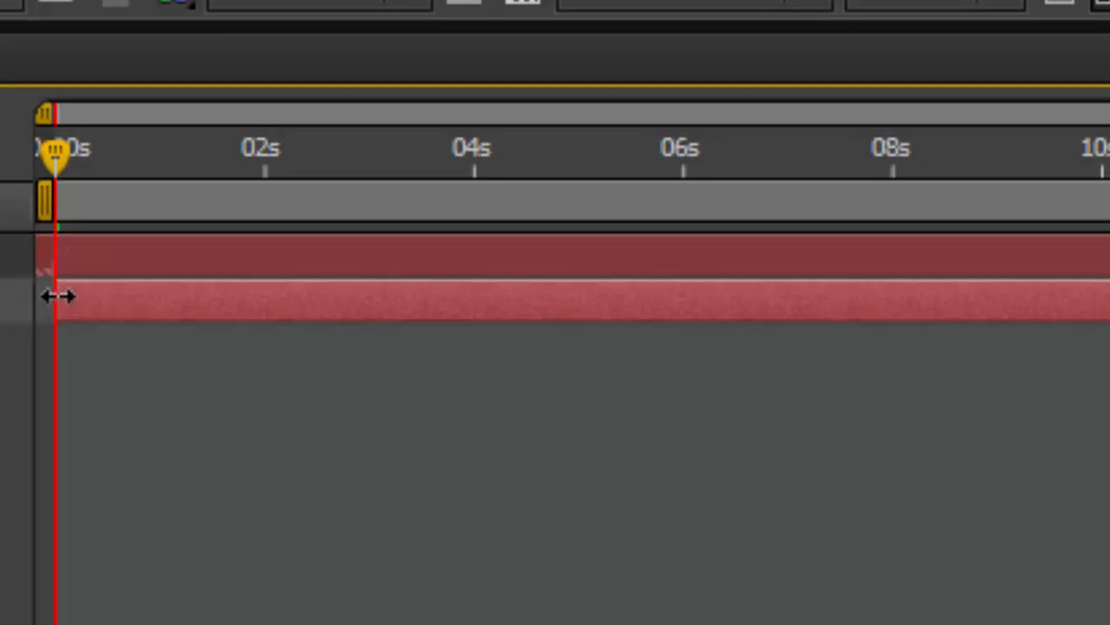
pyautogui.click(148, 259)
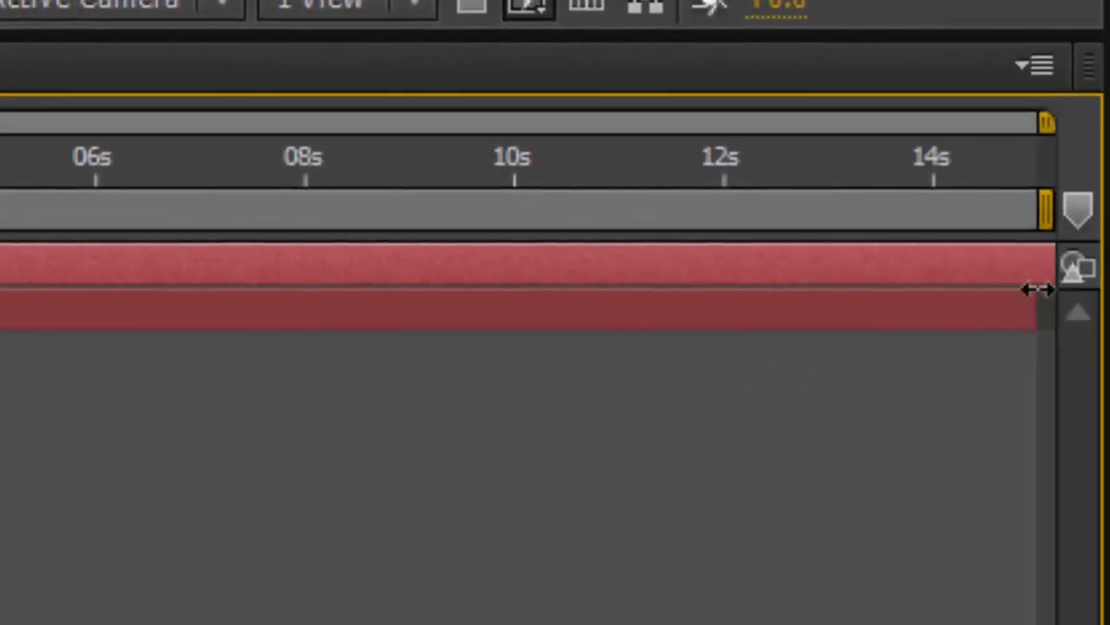
pyautogui.click(1036, 292)
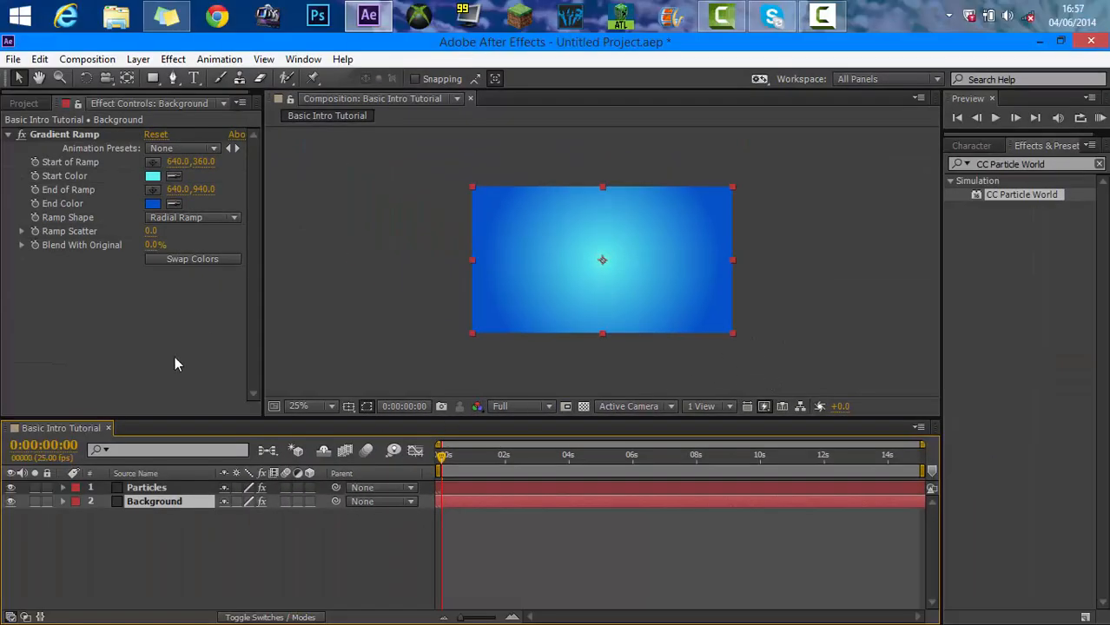
# Set the Particles layer's CC Particle World particle type to Lens Convex.
pyautogui.click(130, 488)
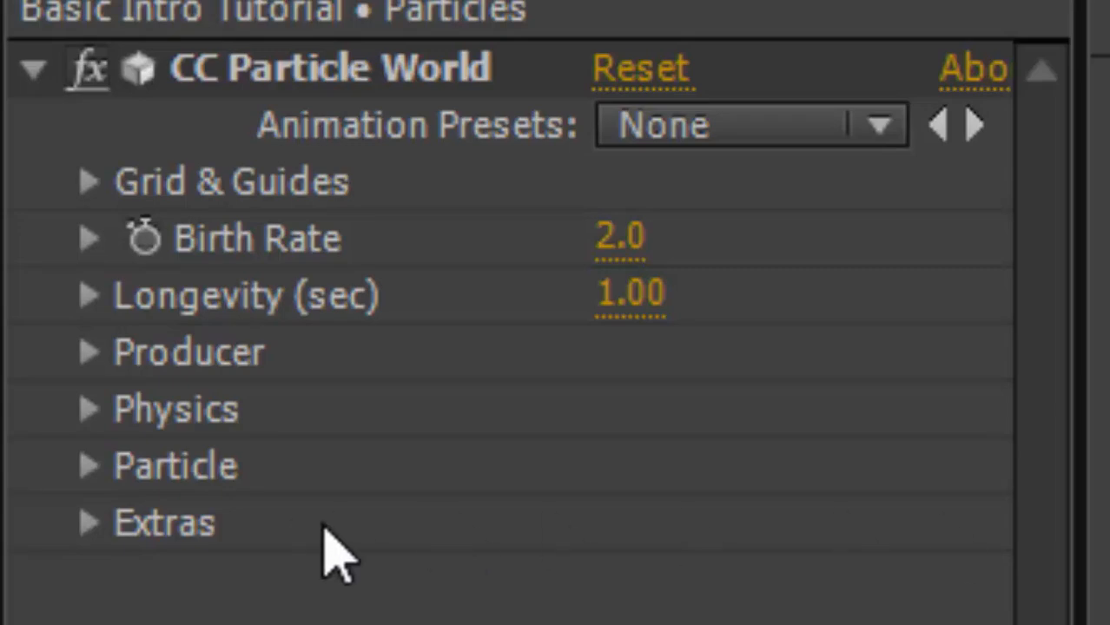
pyautogui.click(90, 467)
pyautogui.click(720, 363)
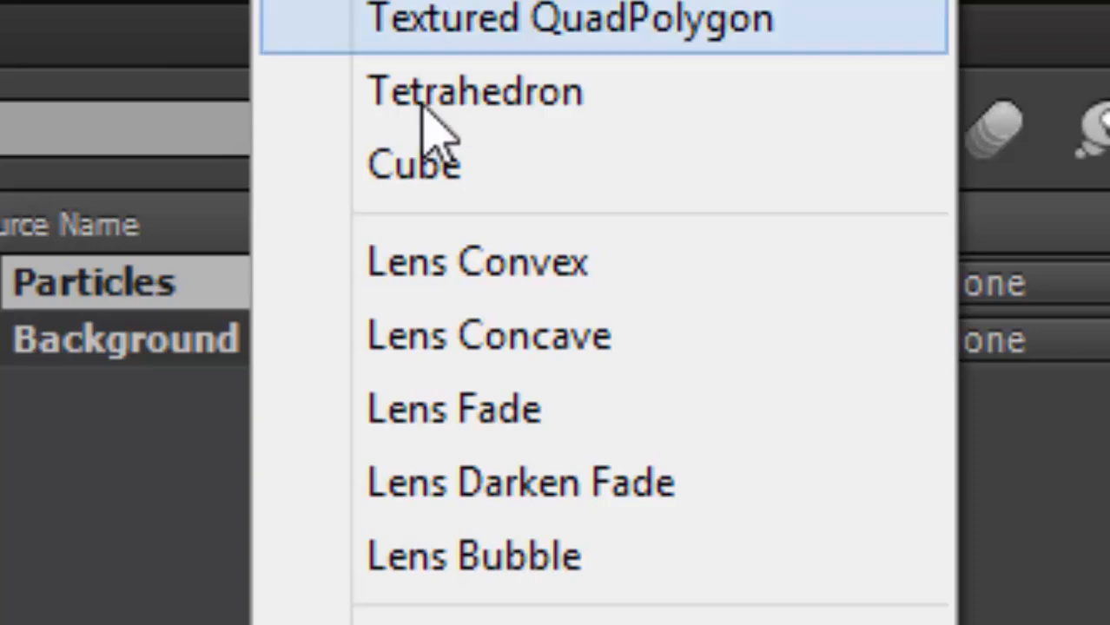
pyautogui.click(445, 259)
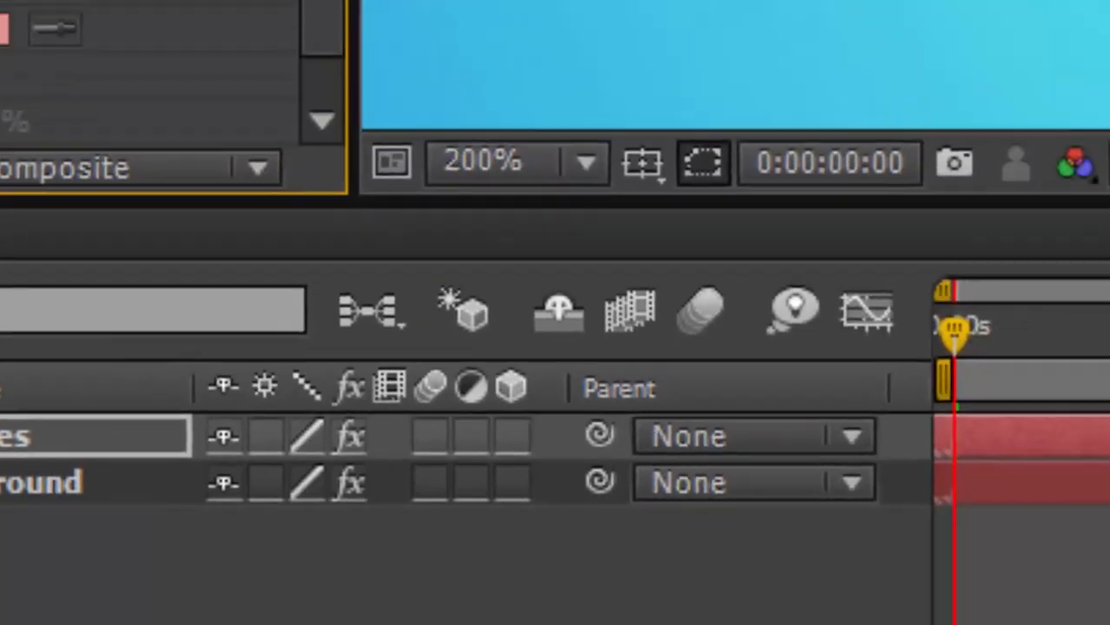
# Reduce the particle Birth Size to 0.110 and lower the Death Size.
pyautogui.scroll(-3, 747, 296)
pyautogui.scroll(1, 524, 411)
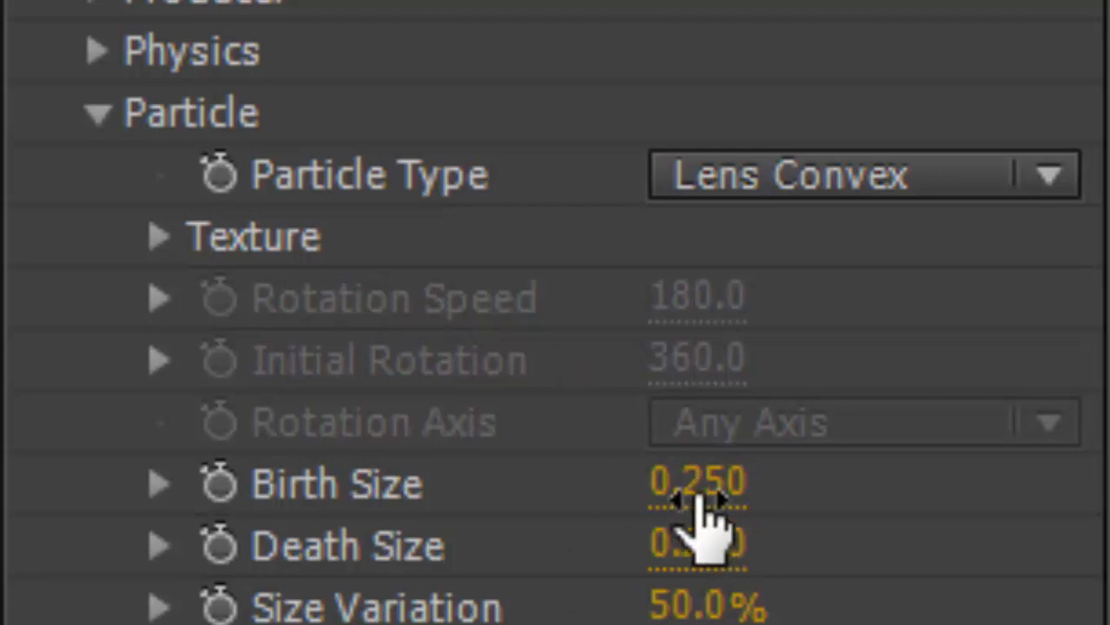
pyautogui.moveTo(699, 500); pyautogui.dragTo(661, 463)
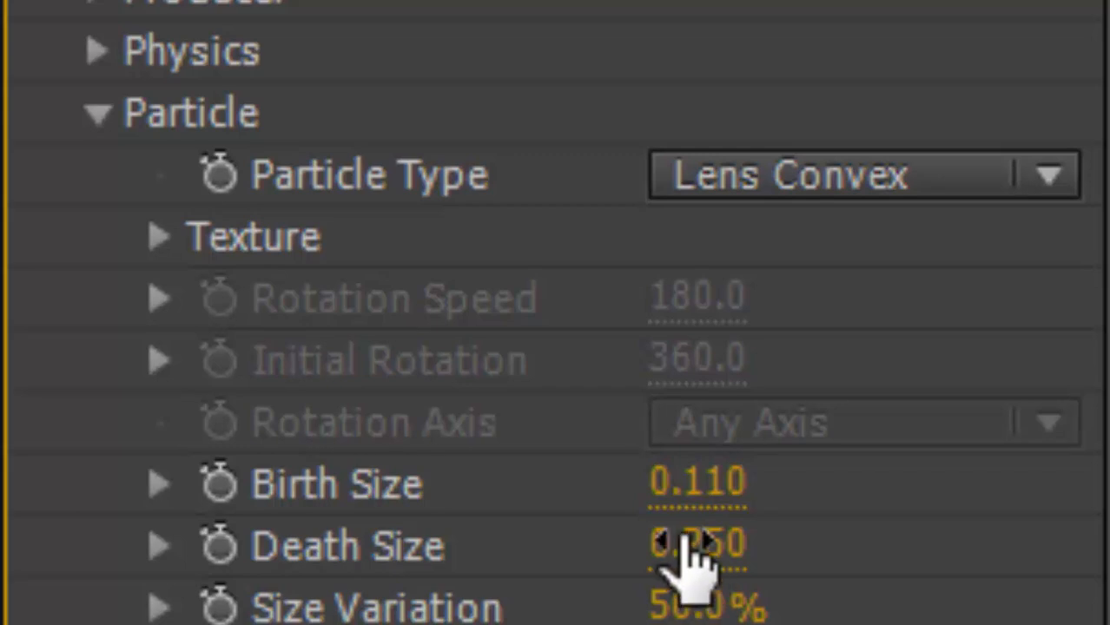
pyautogui.moveTo(689, 565); pyautogui.dragTo(649, 540)
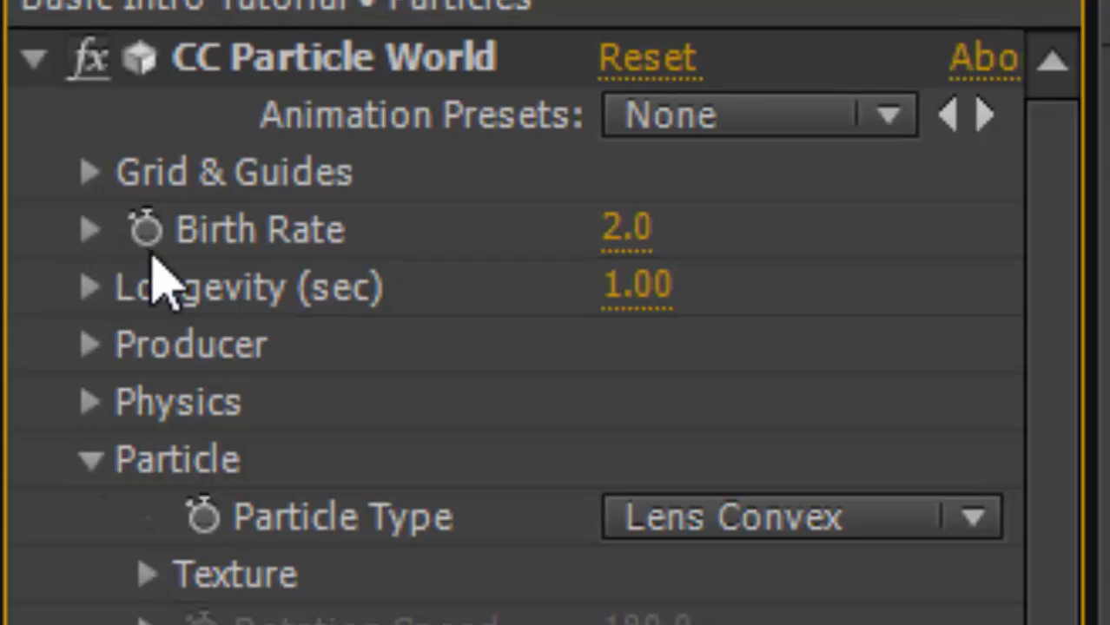
# Set the Birth Rate to 0.4 and scrub through the timeline to preview the particles.
pyautogui.moveTo(627, 224); pyautogui.dragTo(579, 221)
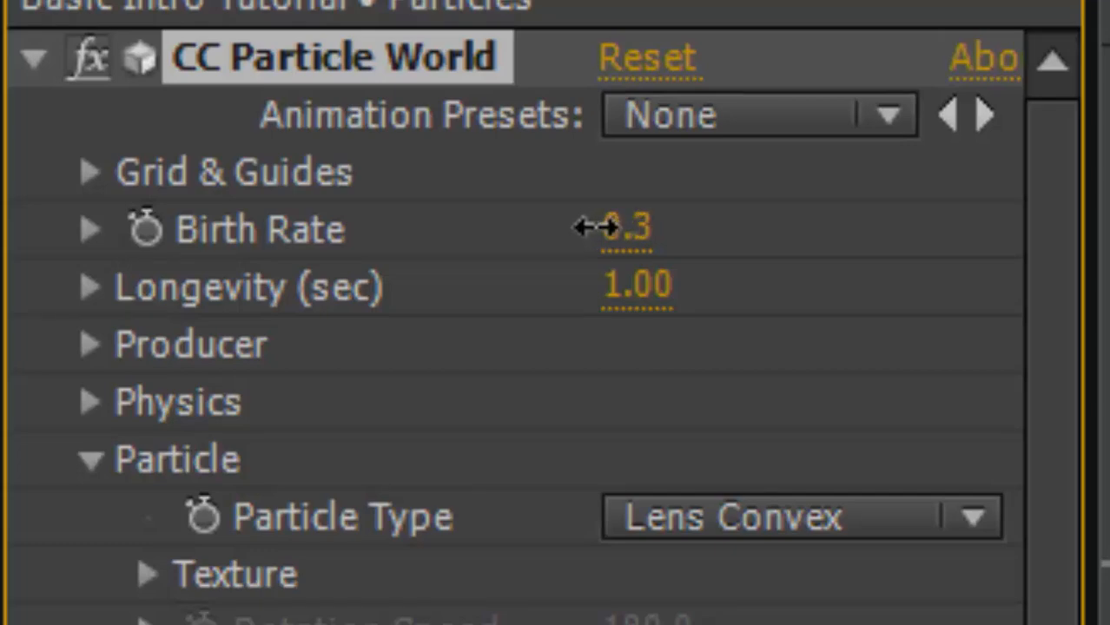
pyautogui.moveTo(605, 228); pyautogui.dragTo(600, 227)
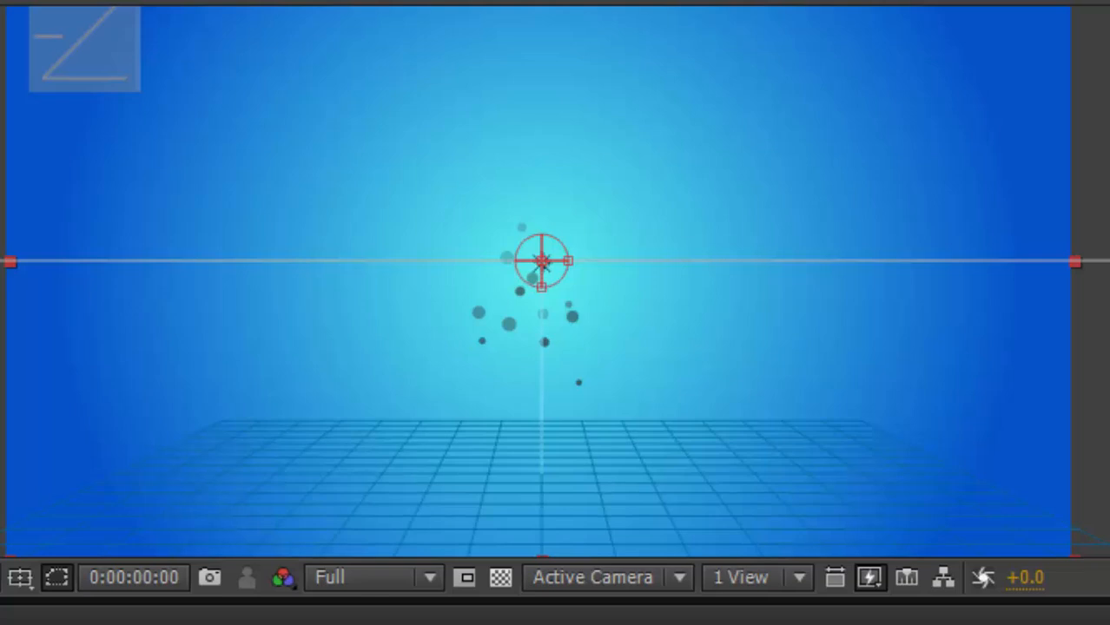
pyautogui.moveTo(521, 623); pyautogui.dragTo(1109, 621)
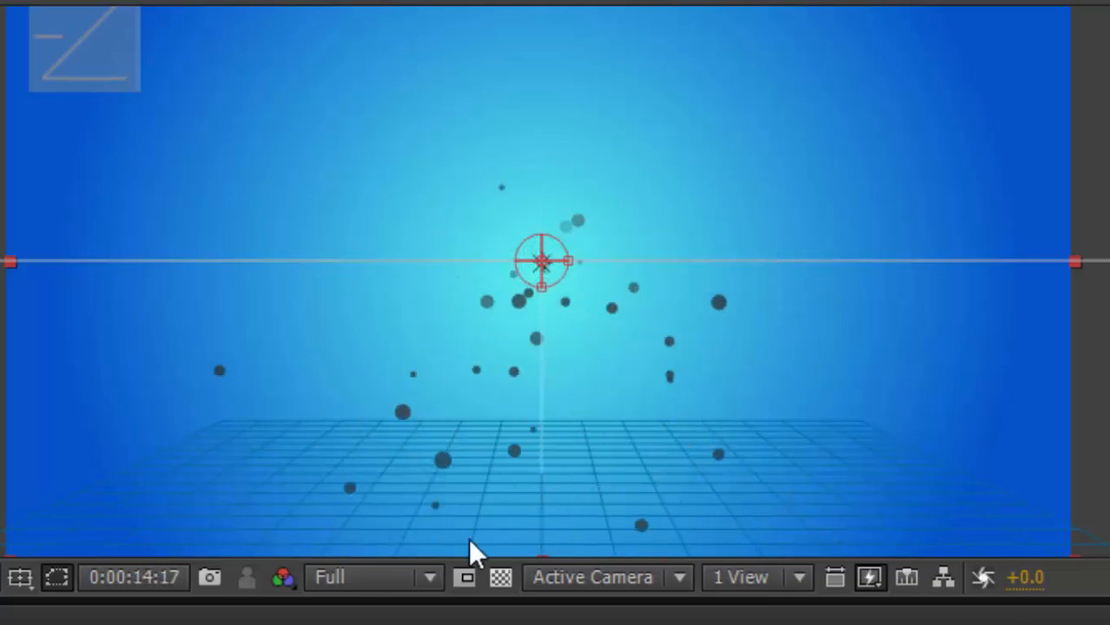
pyautogui.moveTo(468, 538); pyautogui.dragTo(87, 622)
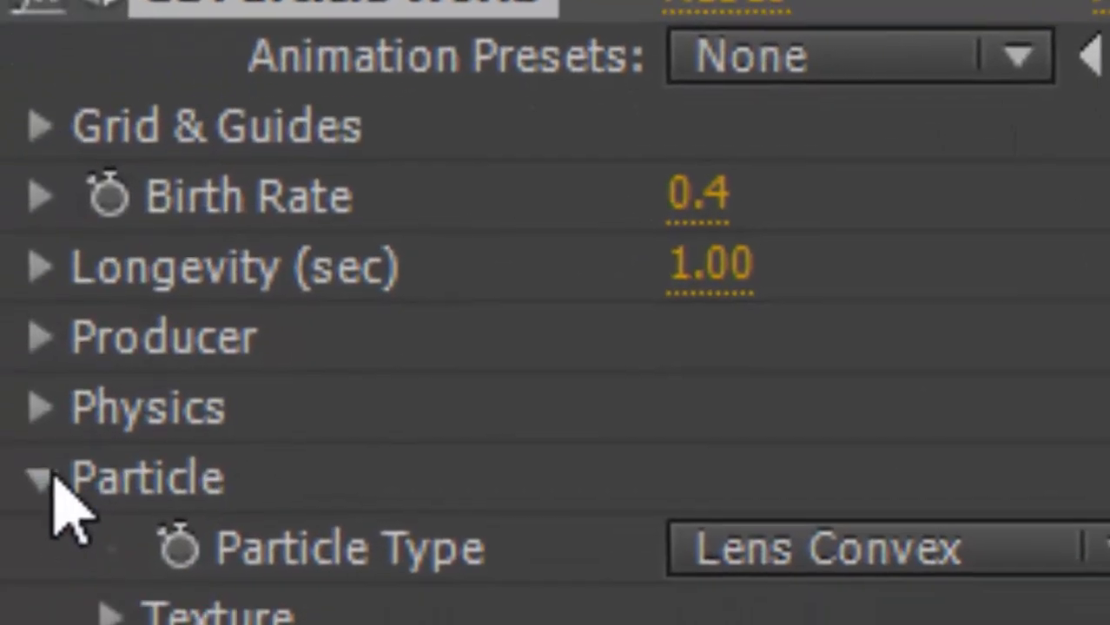
# Set the Physics animation to Explosive and increase the Velocity.
pyautogui.click(48, 515)
pyautogui.click(47, 442)
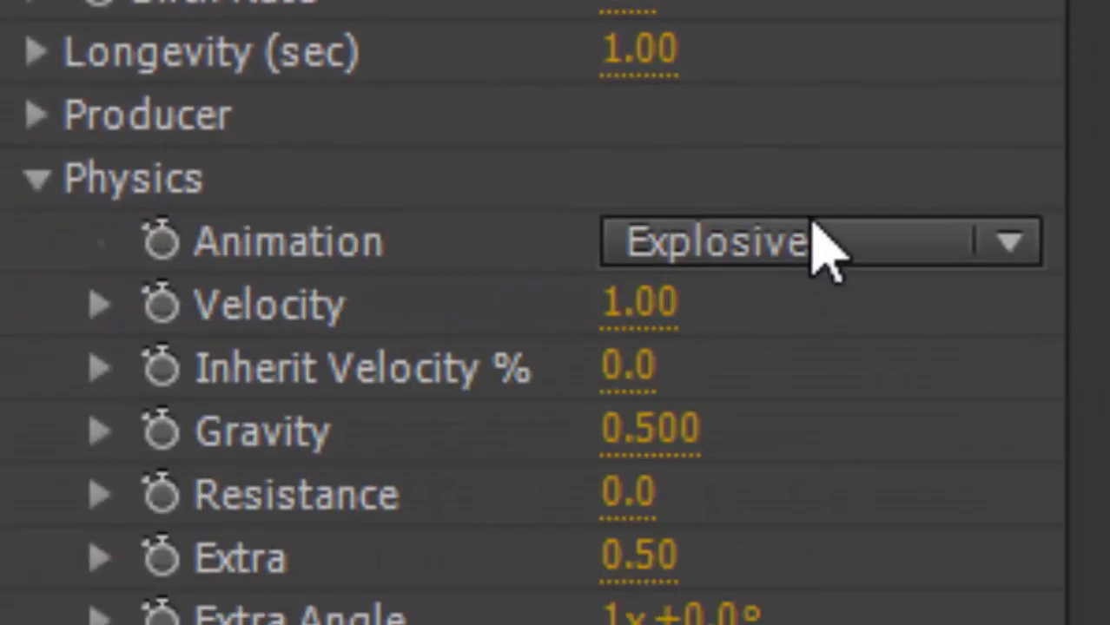
pyautogui.click(990, 247)
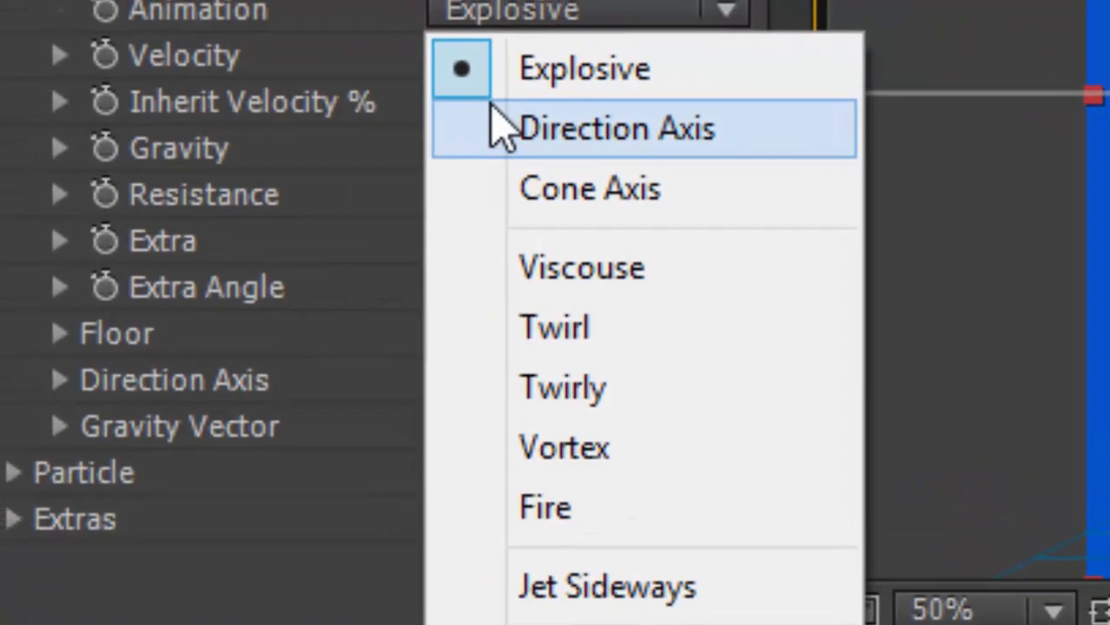
pyautogui.click(391, 31)
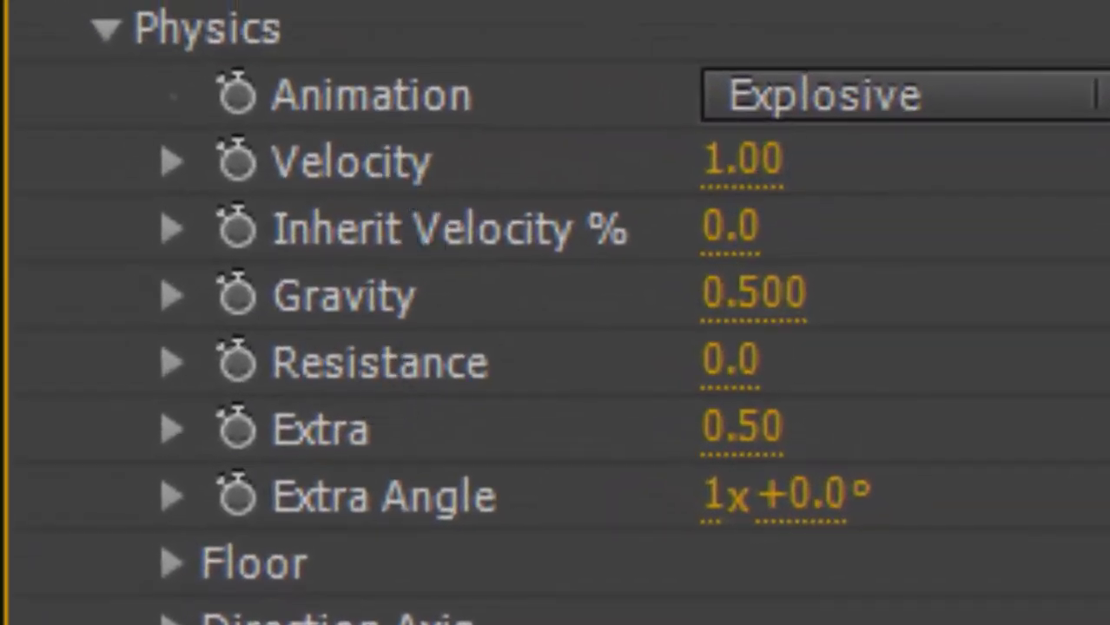
pyautogui.moveTo(756, 160); pyautogui.dragTo(938, 160)
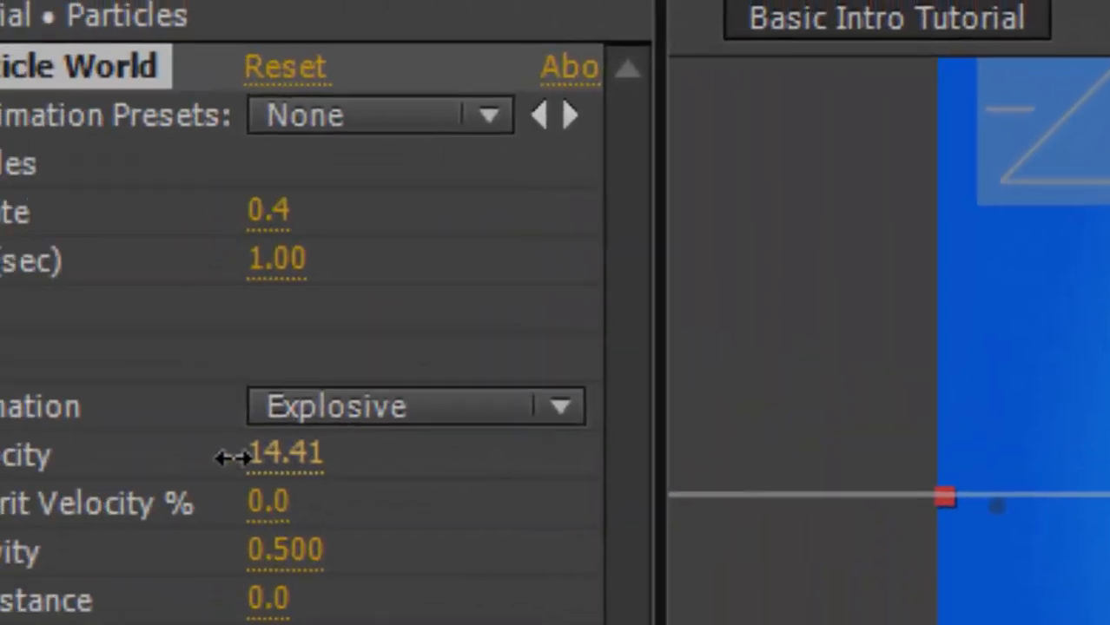
# Reduce the particle Velocity to 13.43 and nudge the Birth Rate slightly.
pyautogui.moveTo(249, 456); pyautogui.dragTo(173, 456)
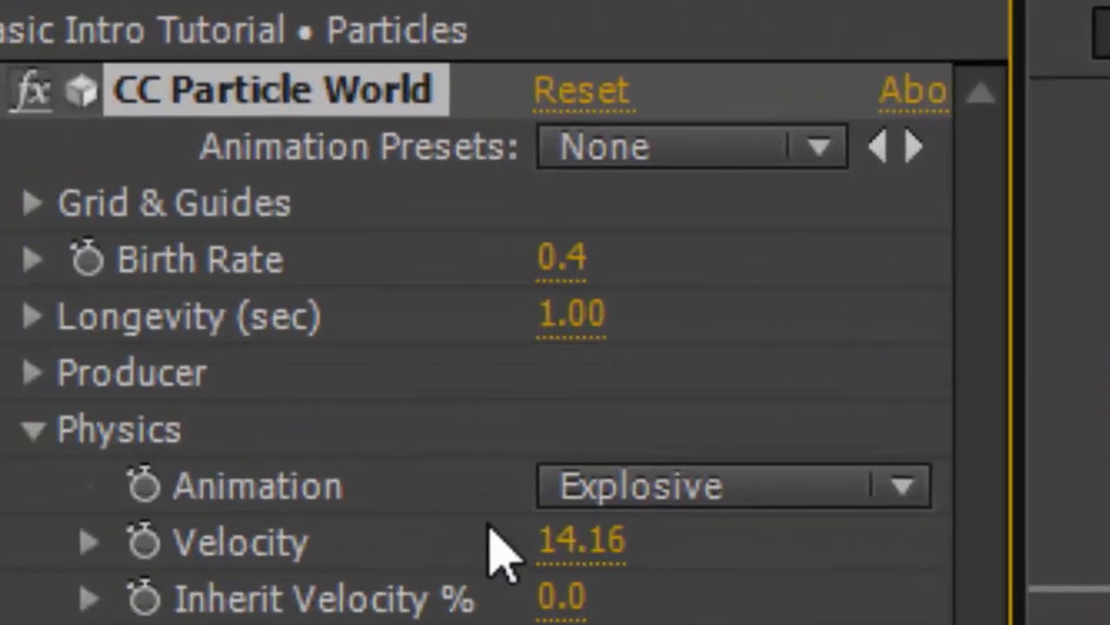
pyautogui.moveTo(532, 540); pyautogui.dragTo(486, 540)
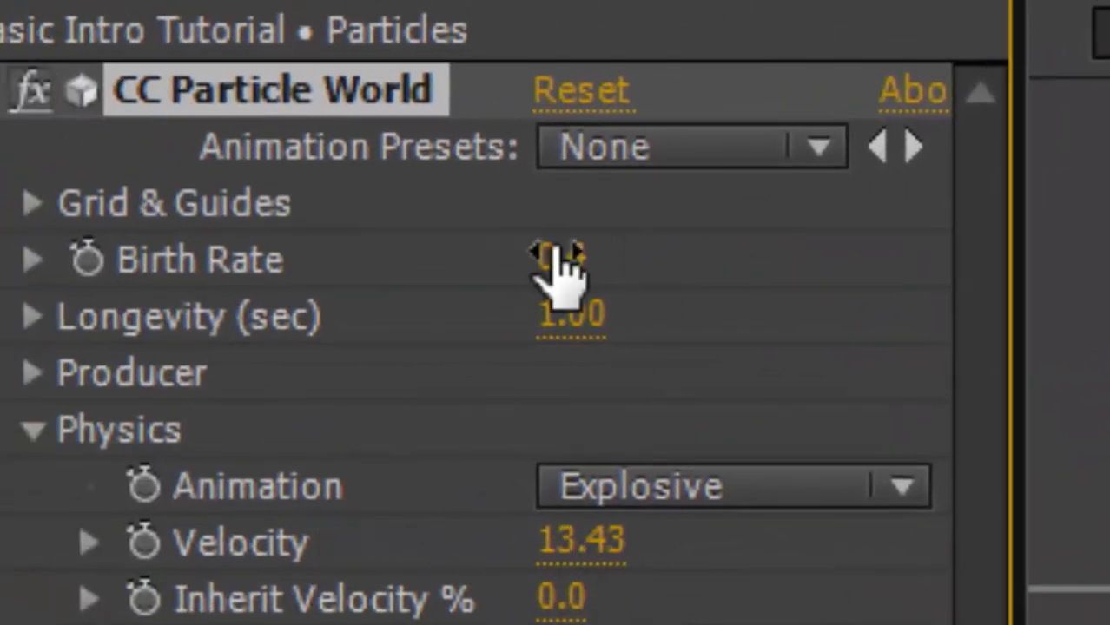
pyautogui.moveTo(540, 263)
pyautogui.mouseDown()
pyautogui.moveTo(590, 255)
pyautogui.moveTo(524, 260)
pyautogui.mouseUp()
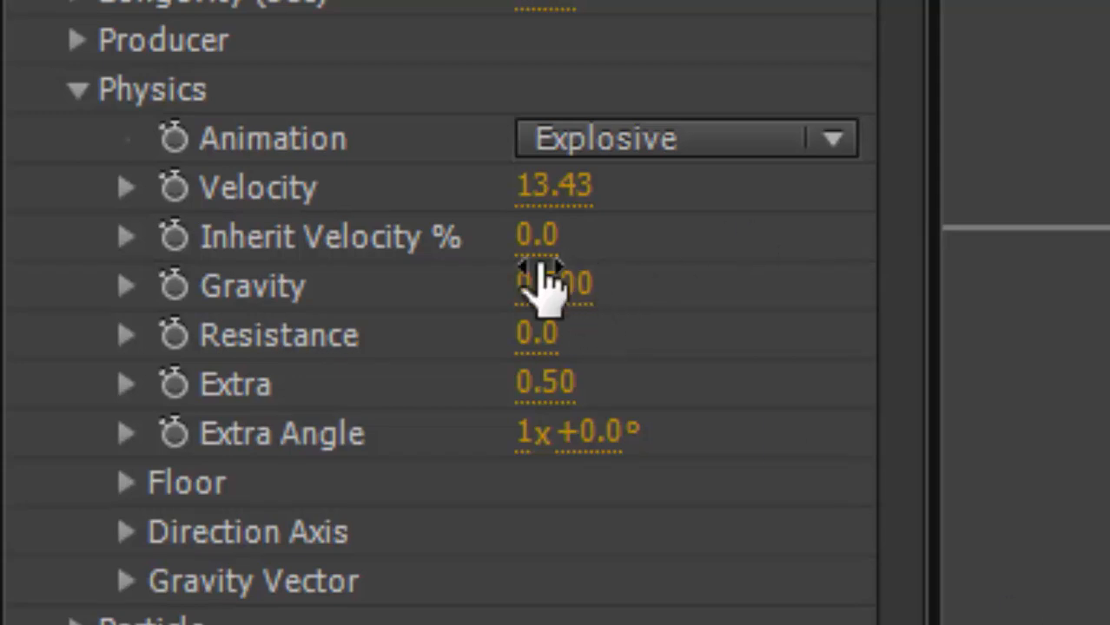
# Set the particle Gravity to 0.001.
pyautogui.click(584, 287)
pyautogui.click(566, 289)
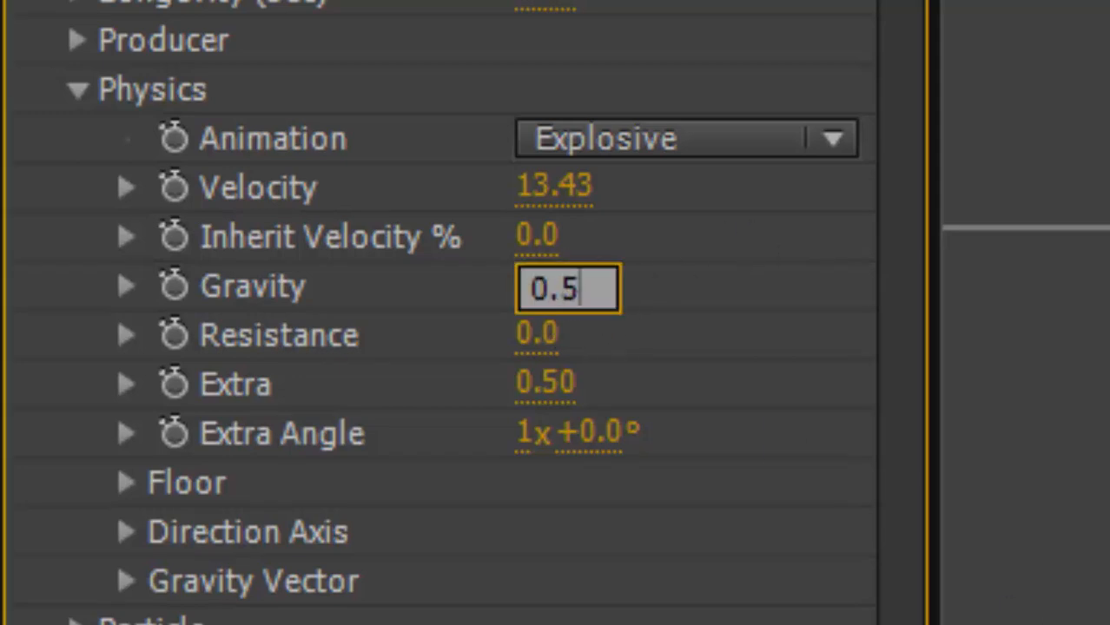
pyautogui.press('BackSpace')
pyautogui.write('001')
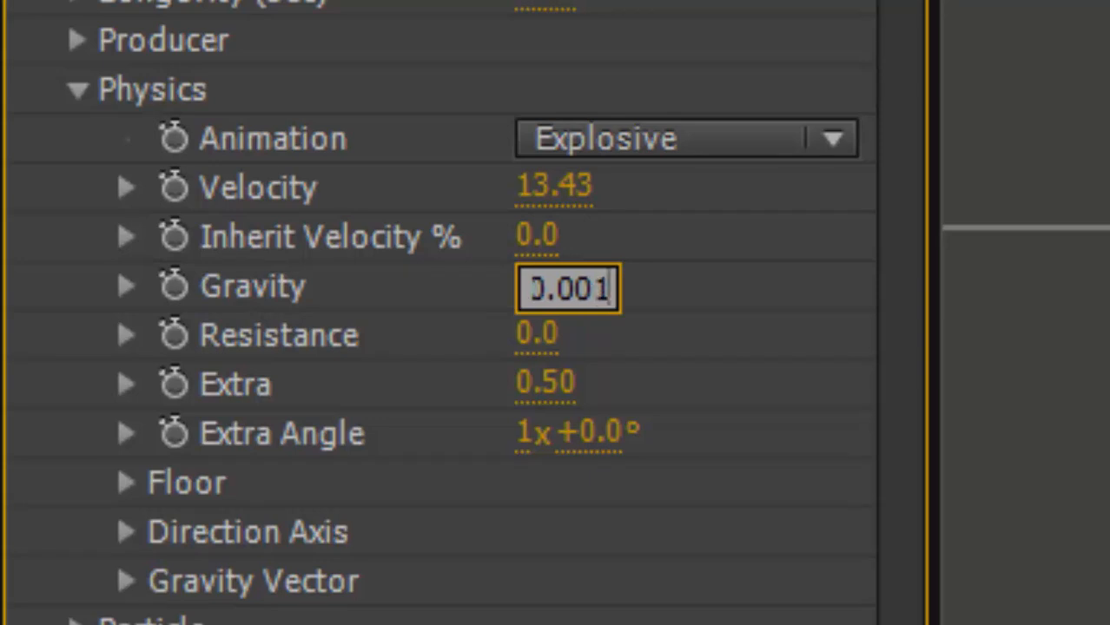
pyautogui.press('Return')
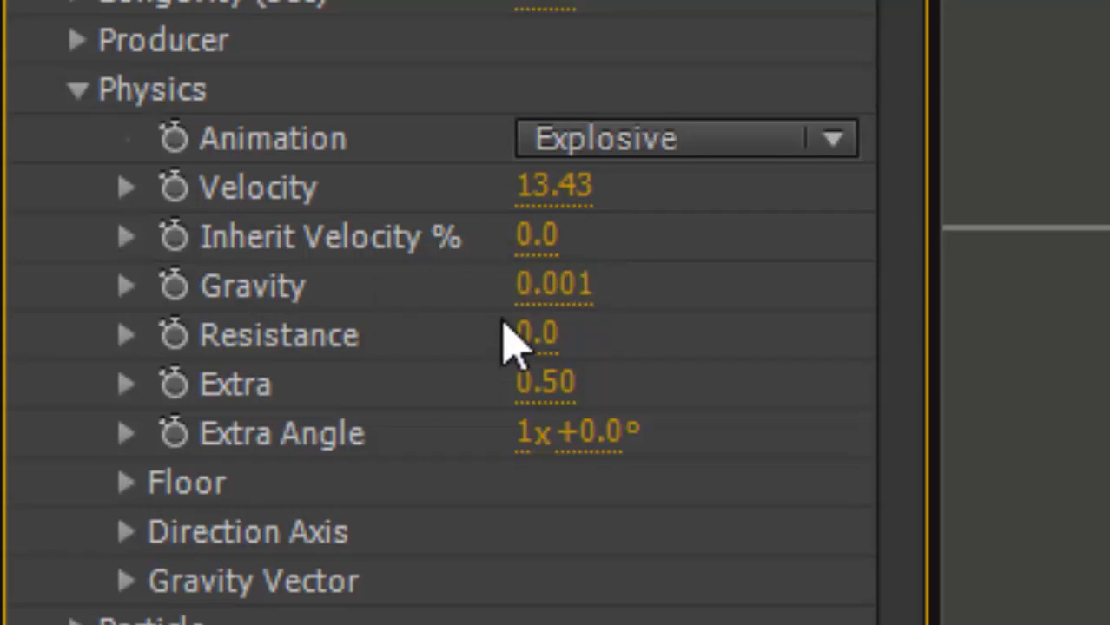
pyautogui.moveTo(539, 343); pyautogui.dragTo(559, 328)
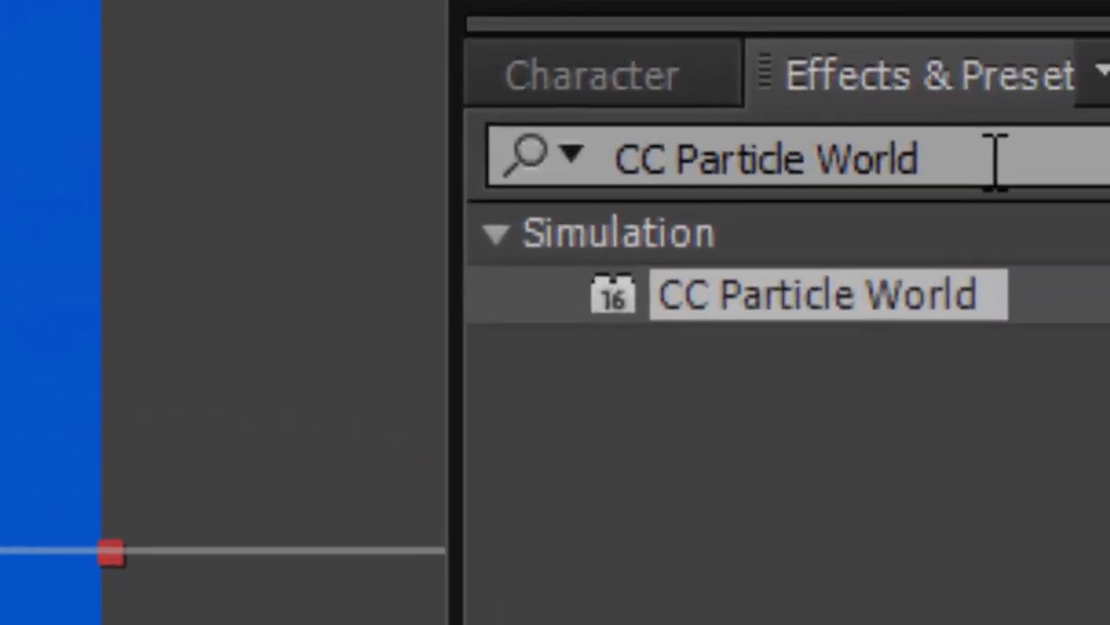
# Search the effects for glow and apply the Glow effect to the Particles layer.
pyautogui.click(996, 158)
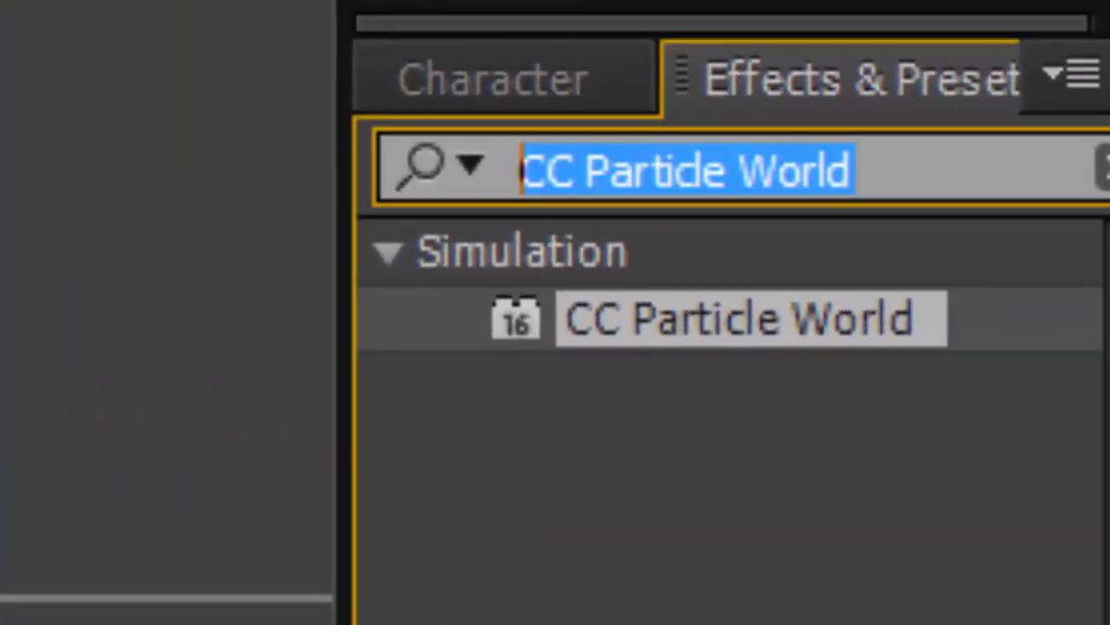
pyautogui.press('BackSpace')
pyautogui.write('glow')
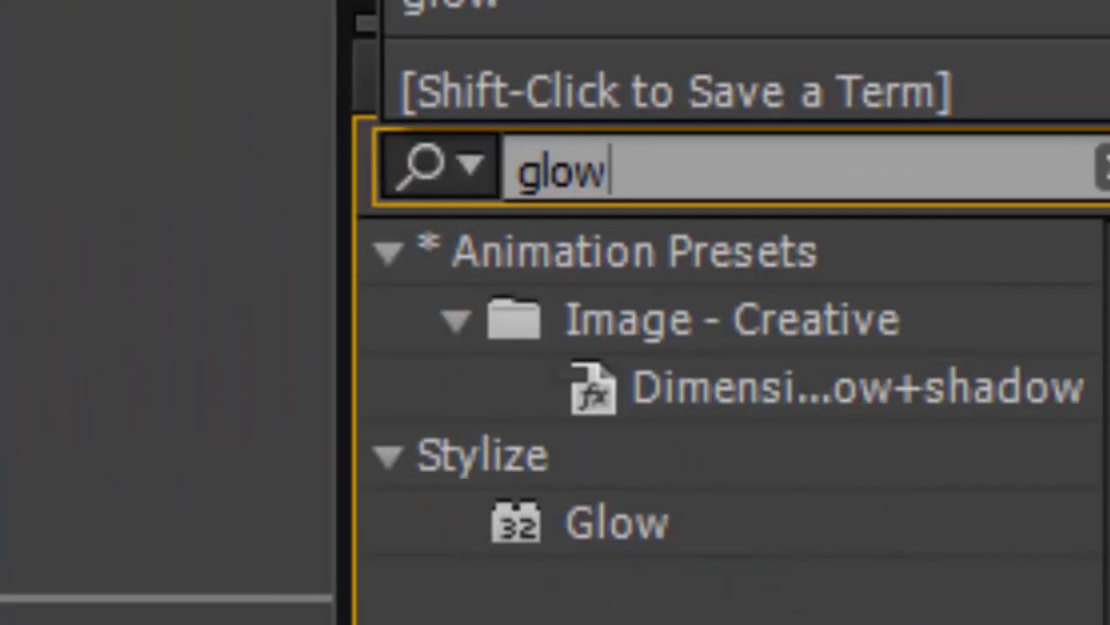
pyautogui.moveTo(617, 523); pyautogui.dragTo(437, 296)
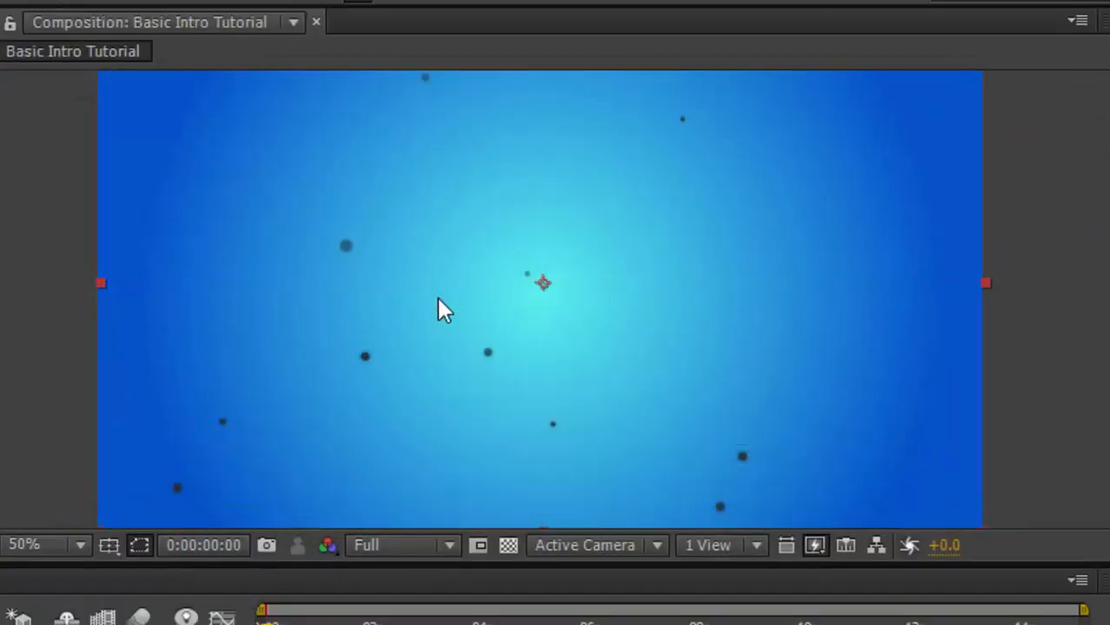
# Set the Glow Operation to Color Burn.
pyautogui.scroll(3, 495, 330)
pyautogui.scroll(-1, 522, 352)
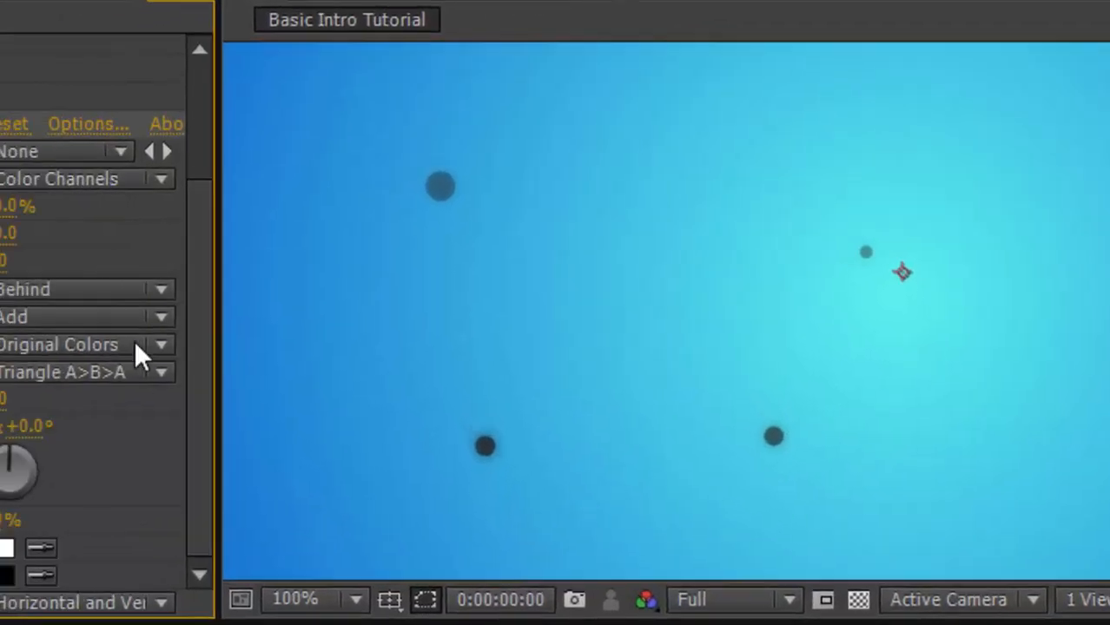
pyautogui.click(104, 318)
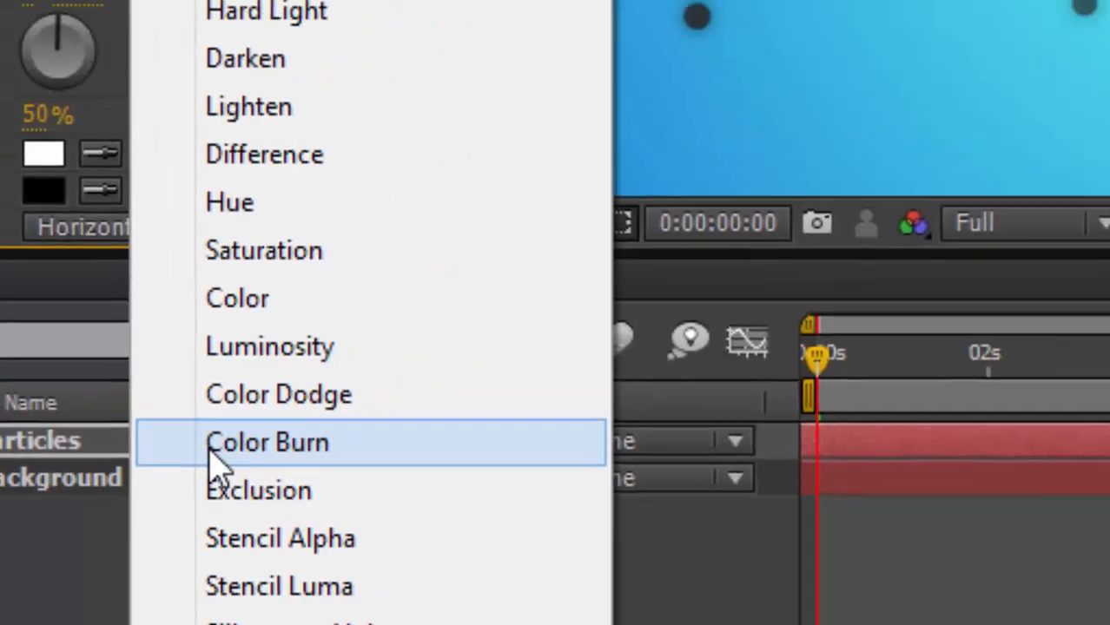
pyautogui.click(335, 375)
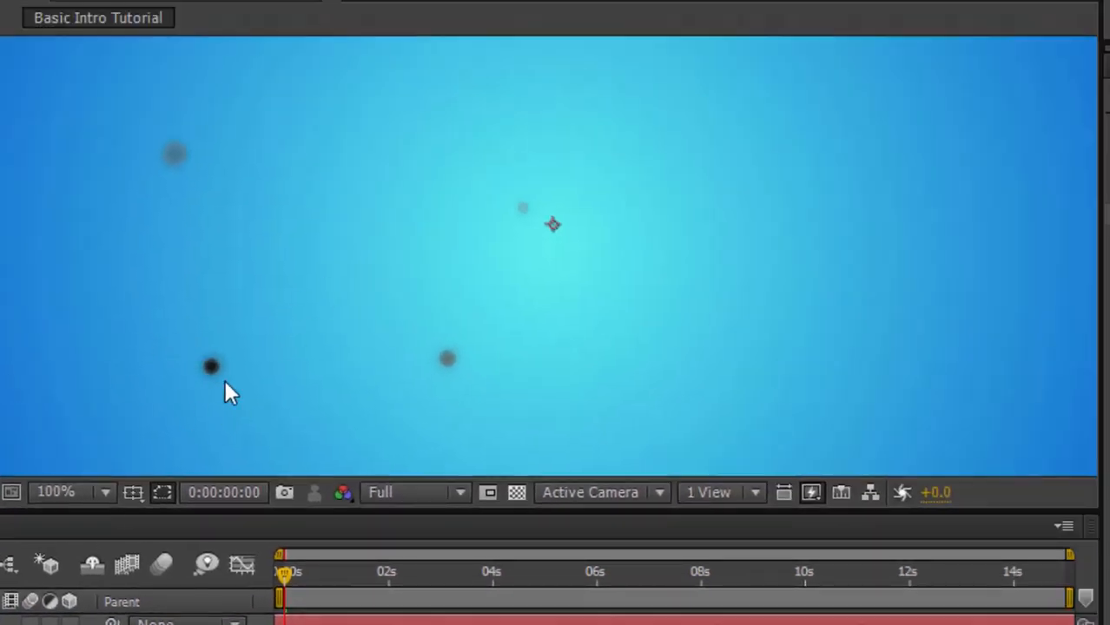
# Increase the Glow Radius and play back the preview.
pyautogui.scroll(2, 236, 367)
pyautogui.scroll(-1, 244, 362)
pyautogui.scroll(-2, 350, 438)
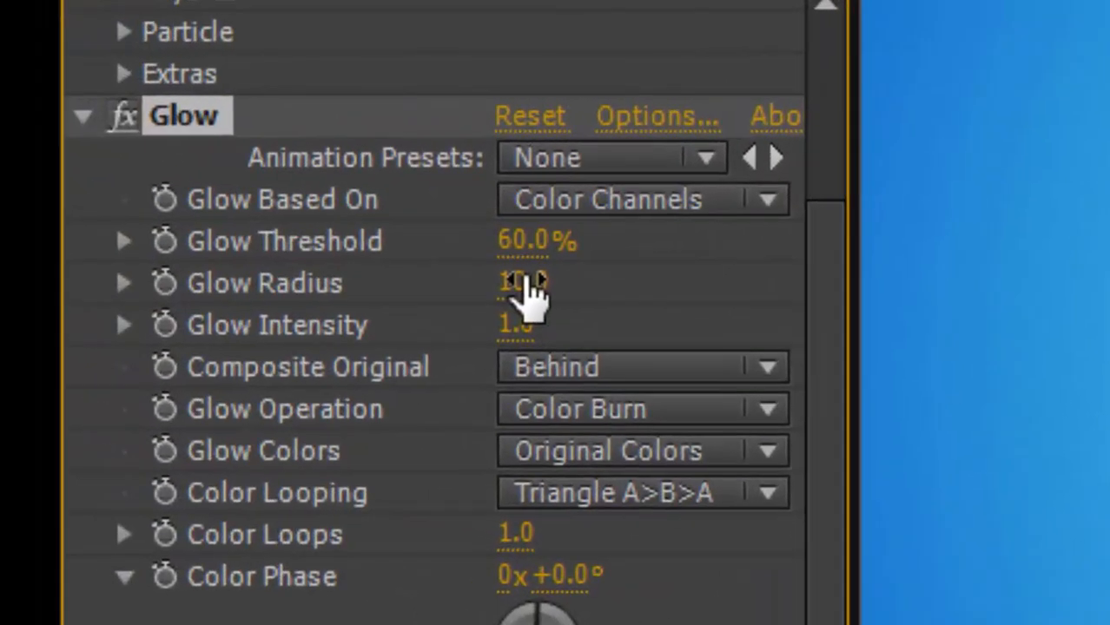
pyautogui.moveTo(525, 291); pyautogui.dragTo(1109, 215)
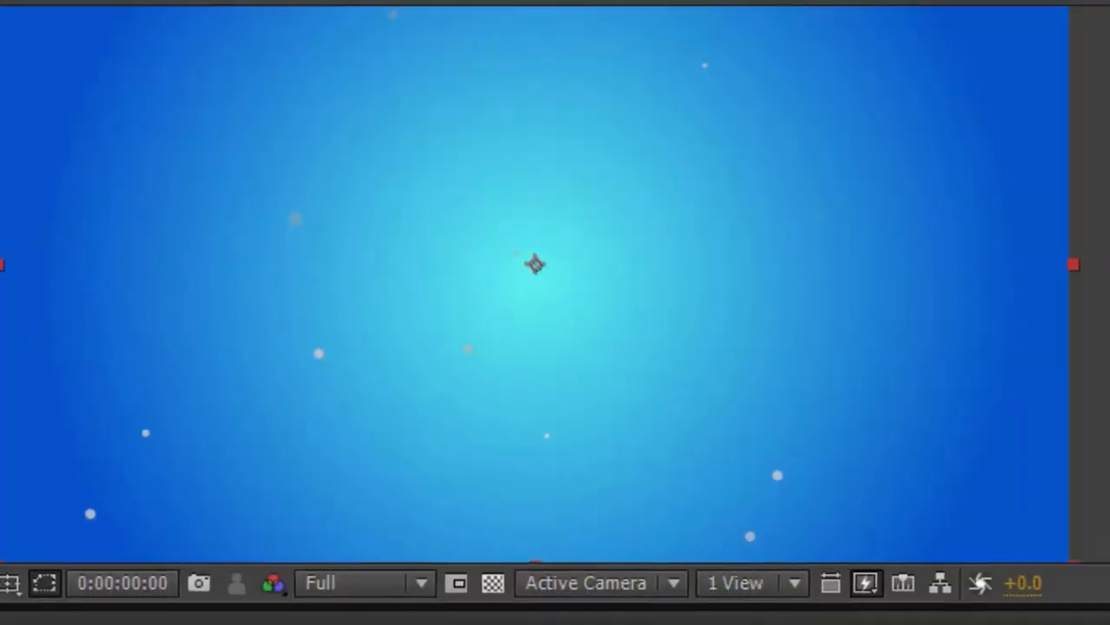
pyautogui.press('space')
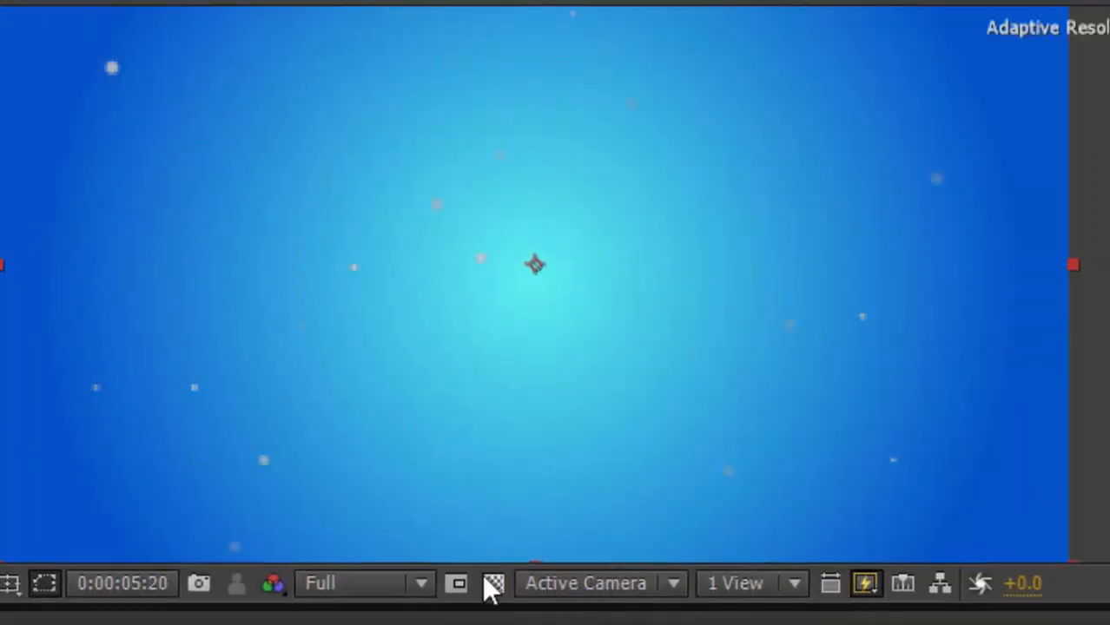
pyautogui.press('space')
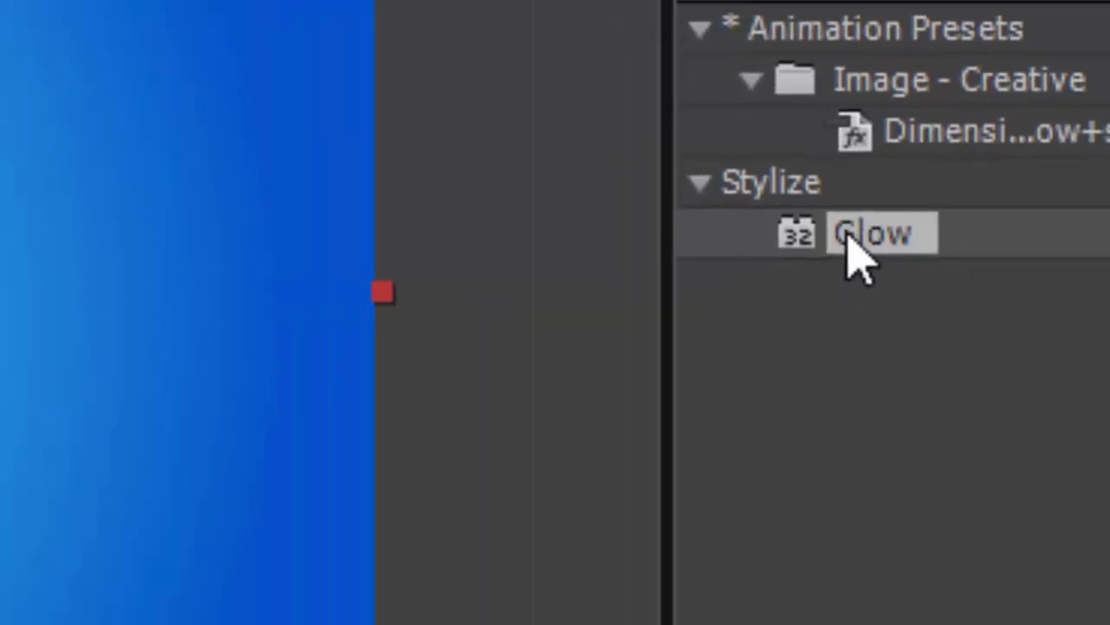
# Apply two more Glow effects to the Particles layer and play back the preview.
pyautogui.moveTo(573, 231); pyautogui.dragTo(193, 364)
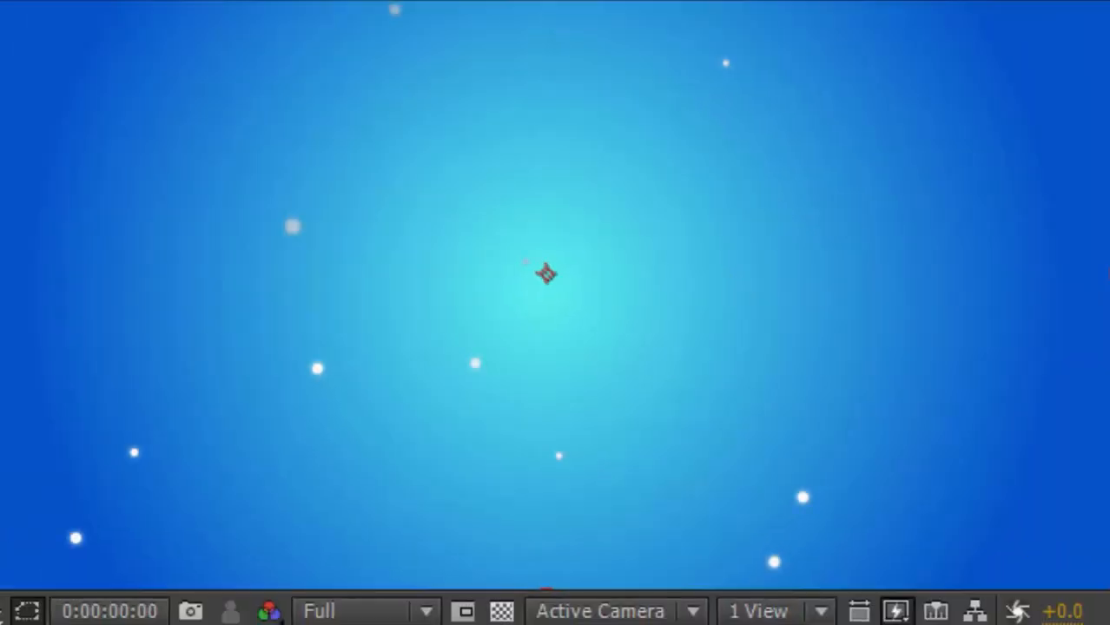
pyautogui.moveTo(1101, 304); pyautogui.dragTo(464, 380)
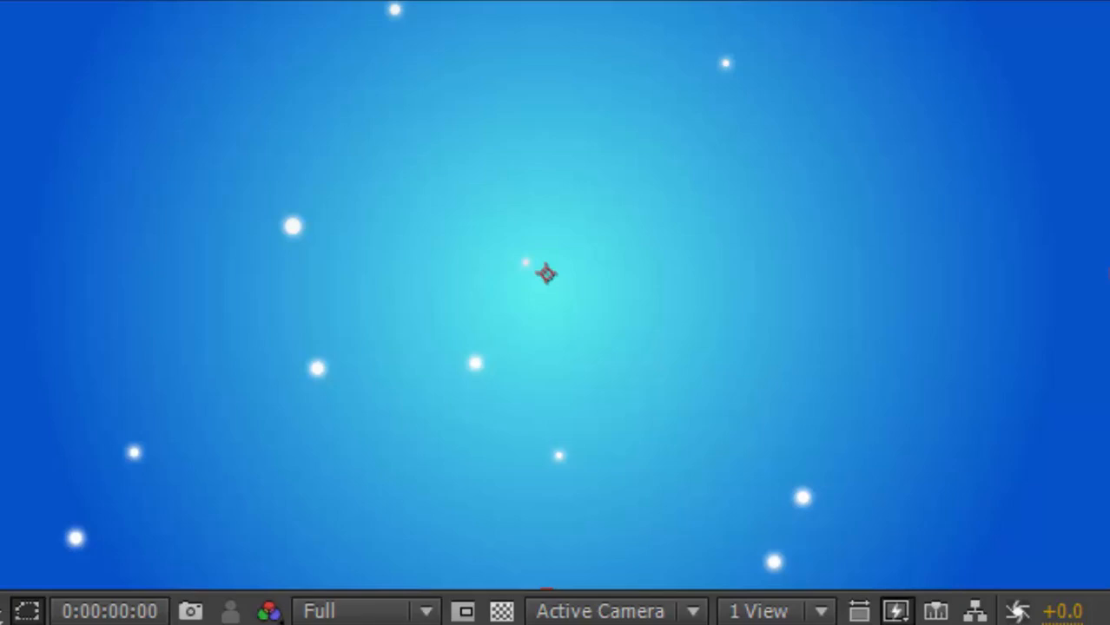
pyautogui.press('space')
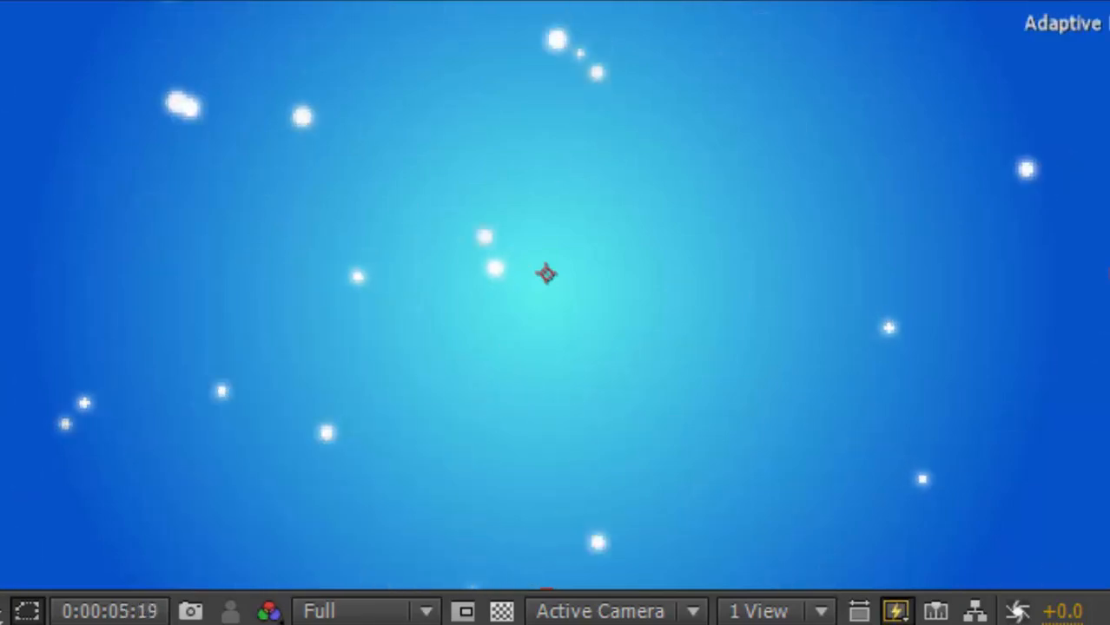
pyautogui.press('space')
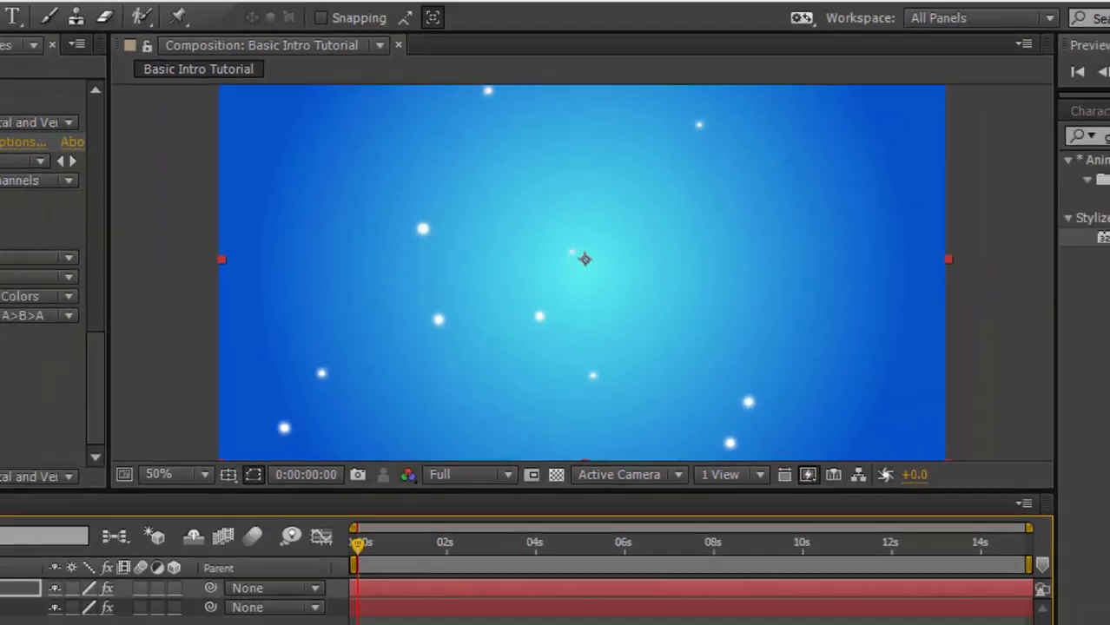
# Clear the effects search field.
pyautogui.moveTo(999, 163); pyautogui.dragTo(712, 169)
pyautogui.press('BackSpace')
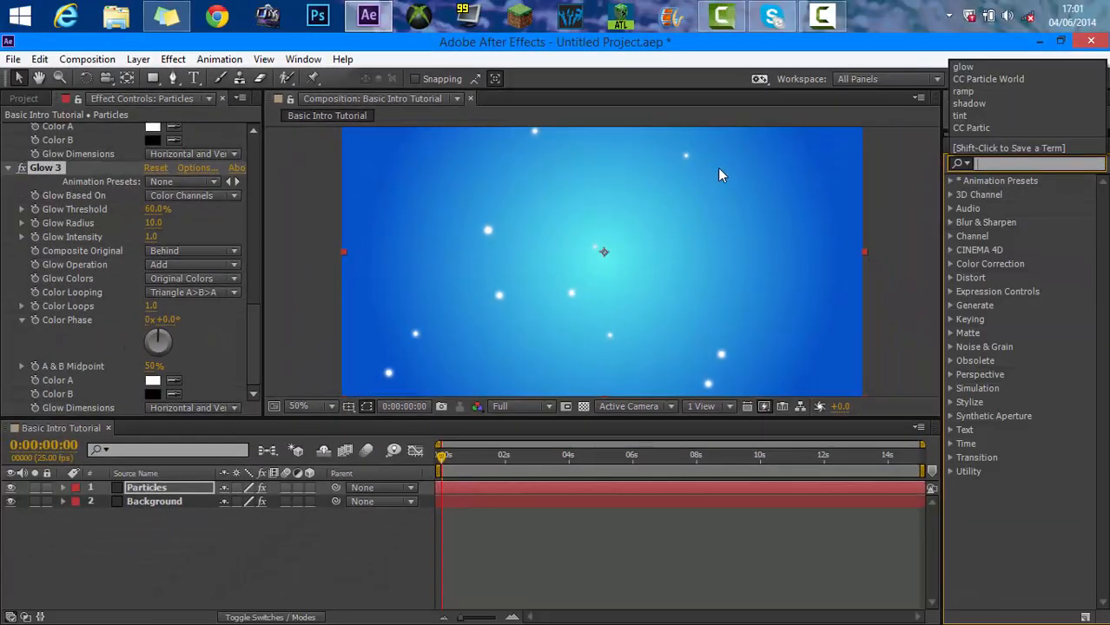
pyautogui.click(855, 182)
pyautogui.scroll(-2, 533, 294)
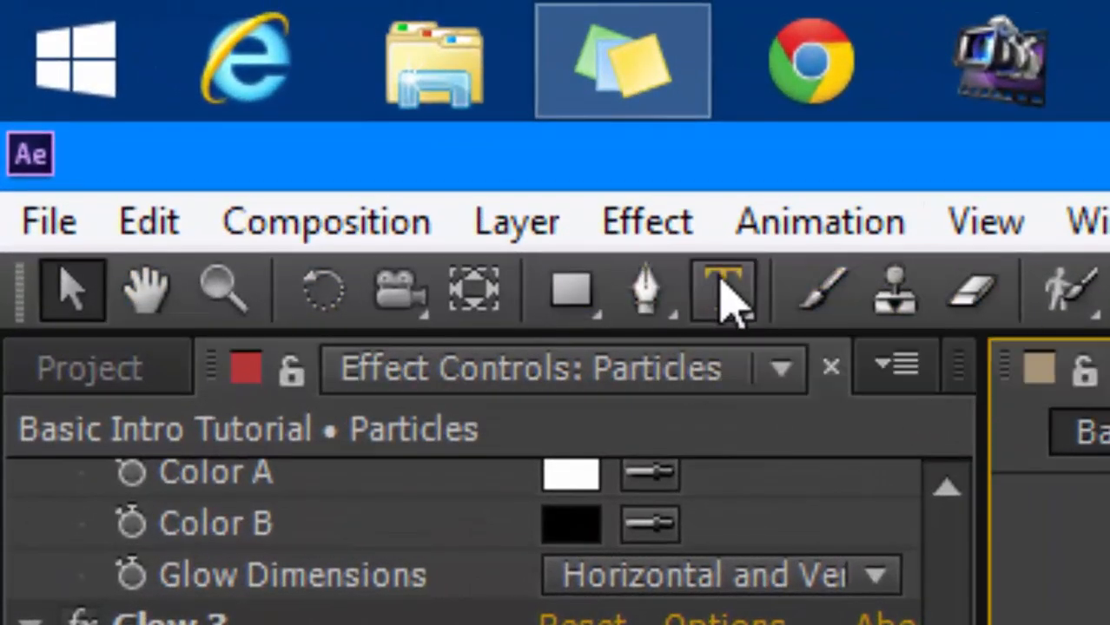
# Create a text layer in the composition reading MinecraftManiacs.
pyautogui.click(727, 293)
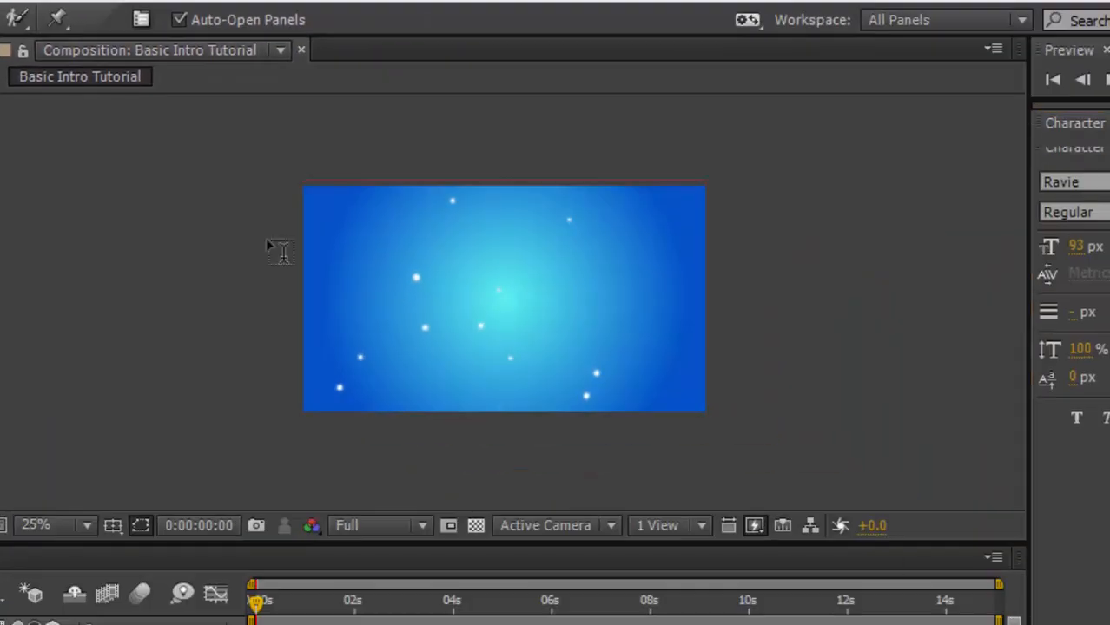
pyautogui.click(364, 284)
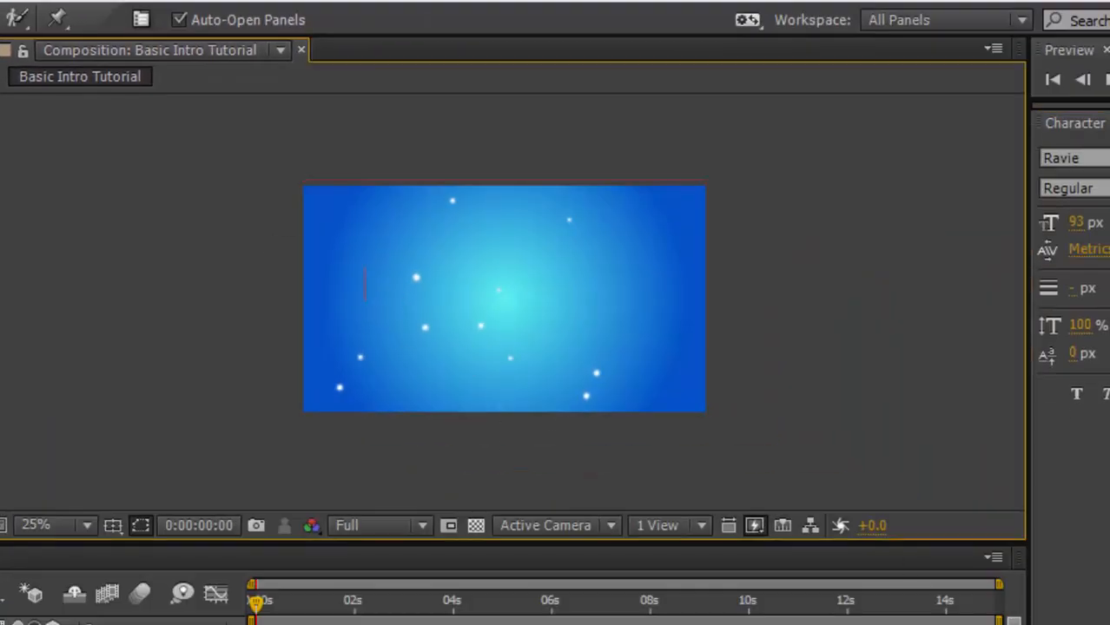
pyautogui.write('Min')
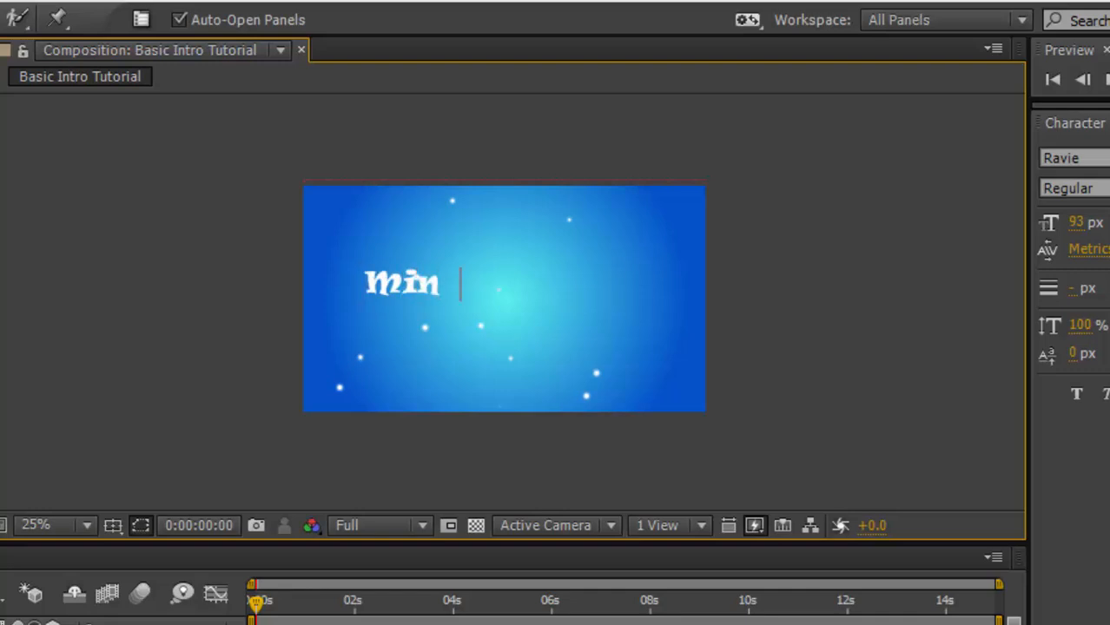
pyautogui.write('ecraftMan')
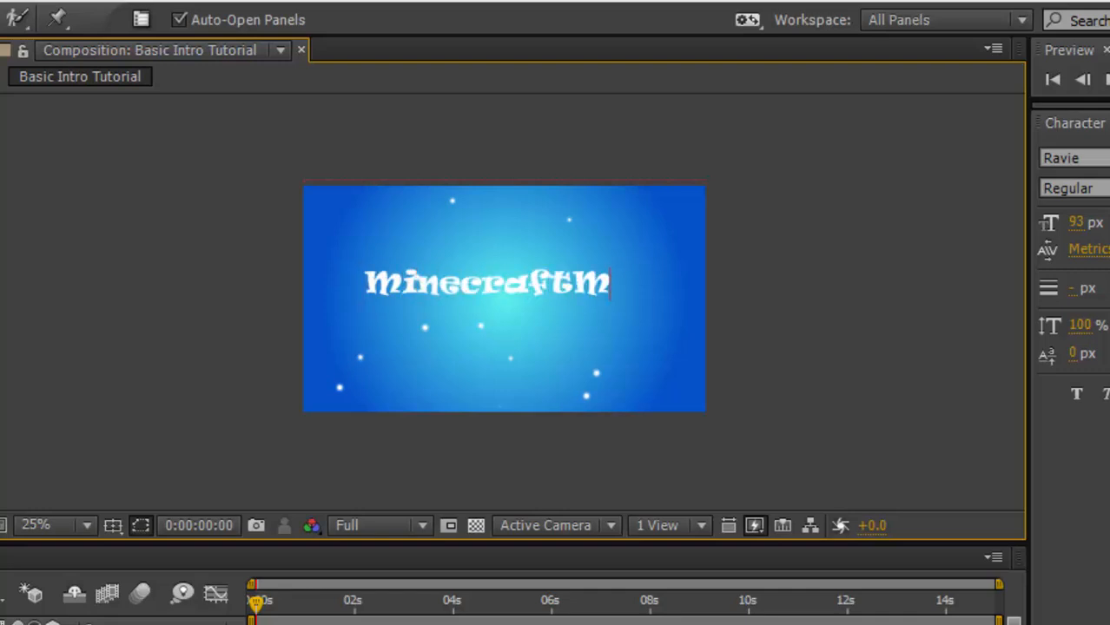
pyautogui.write('i')
pyautogui.press('BackSpace')
pyautogui.write('aniac')
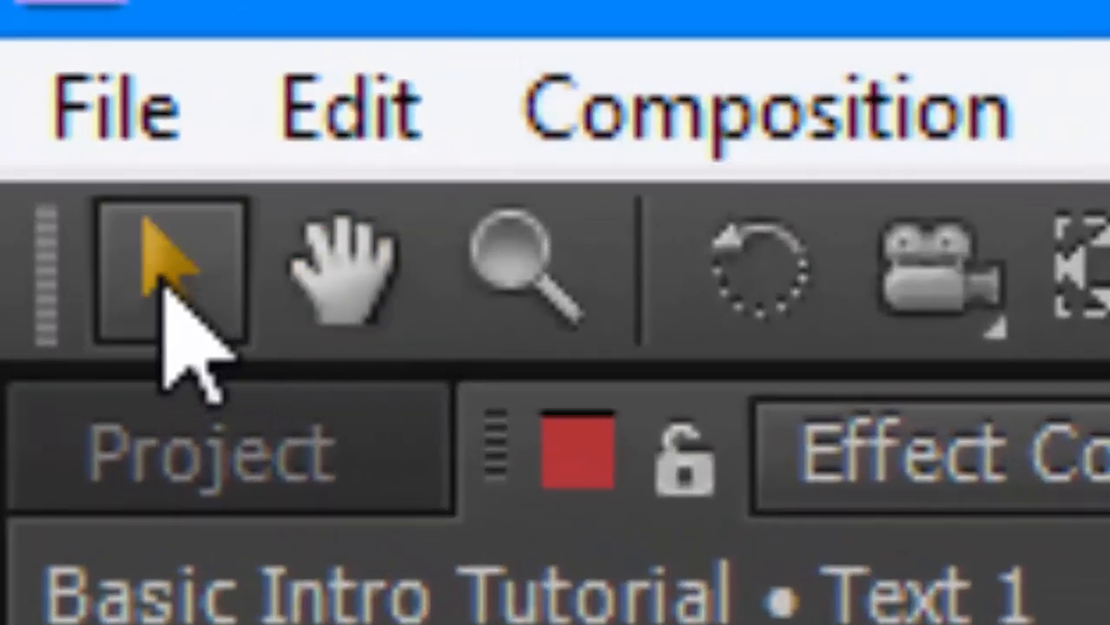
# Leave text editing and turn on the Title/Action Safe guides.
pyautogui.click(163, 279)
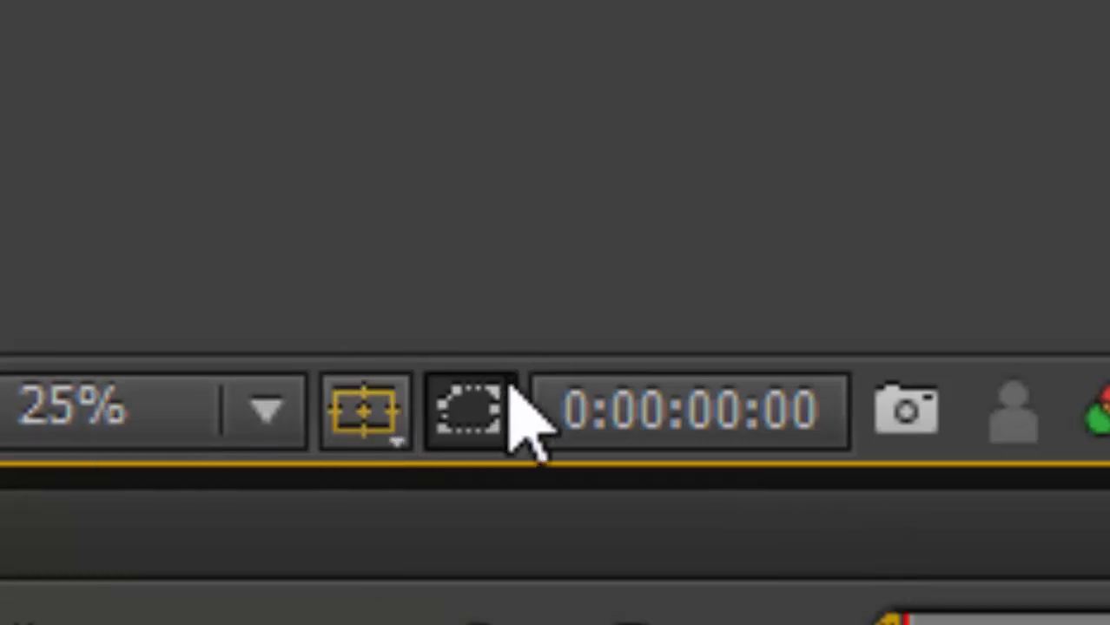
pyautogui.scroll(2, 902, 14)
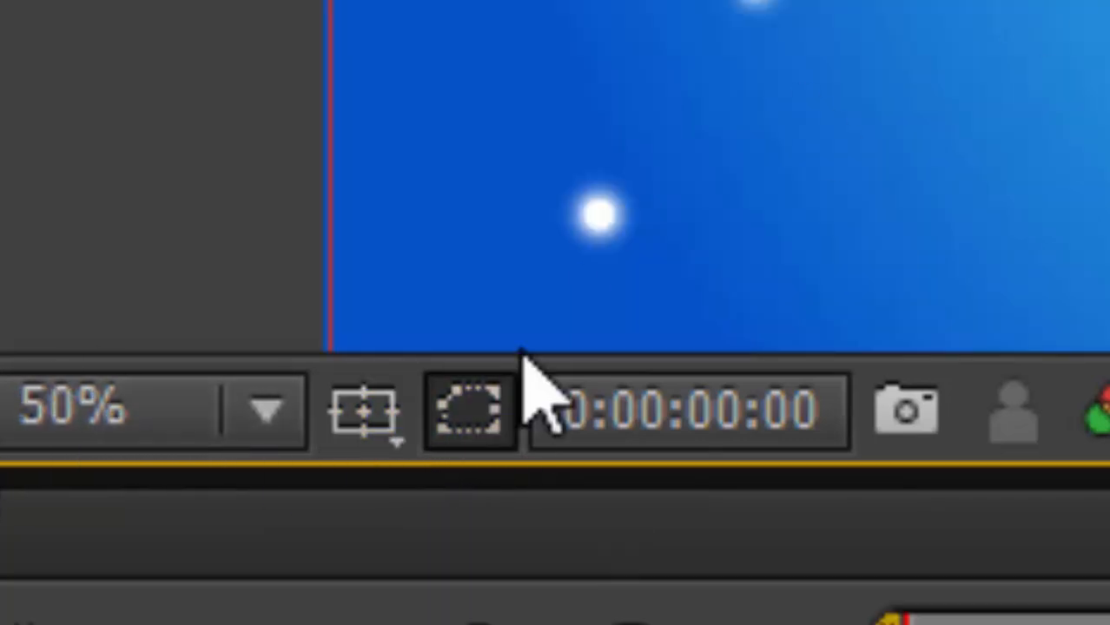
pyautogui.click(369, 430)
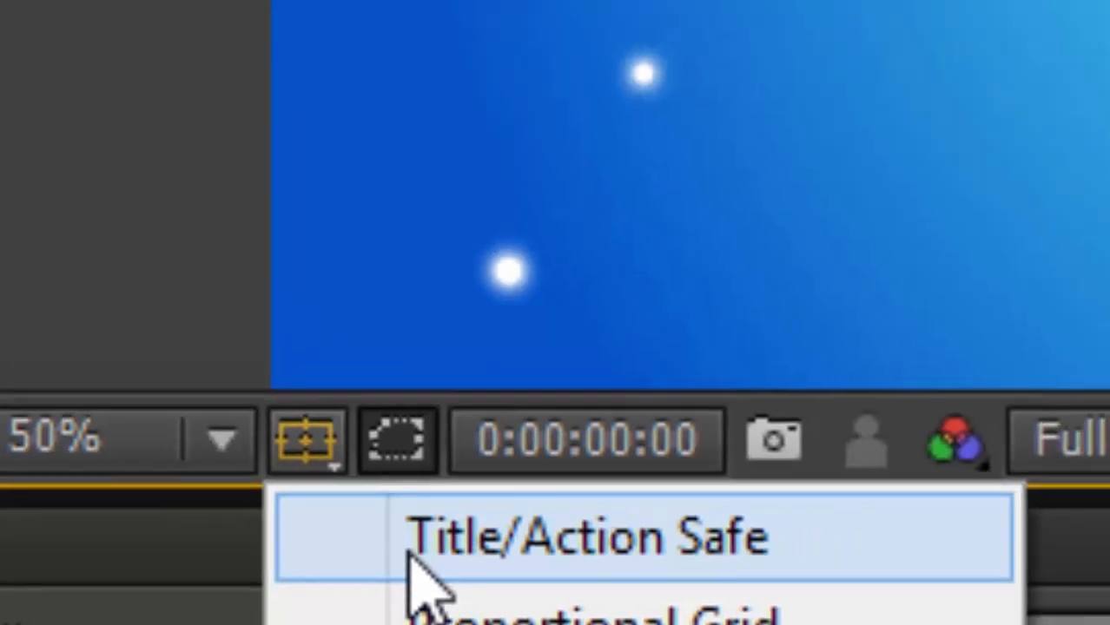
pyautogui.click(476, 540)
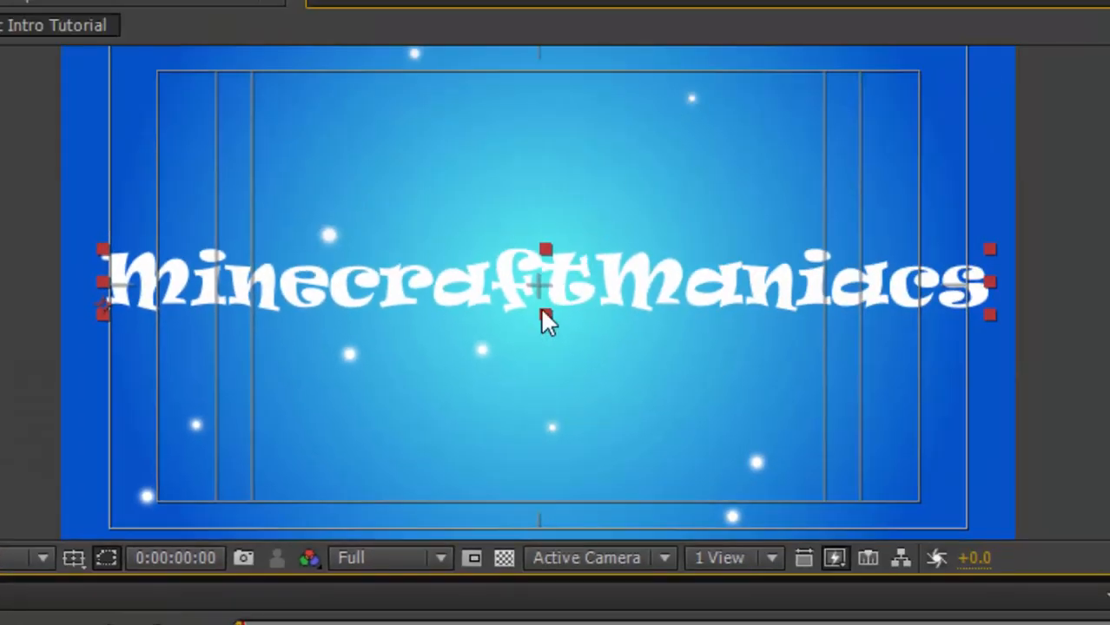
# Nudge the MinecraftManiacs text layer to centre it in the frame.
pyautogui.scroll(4, 541, 311)
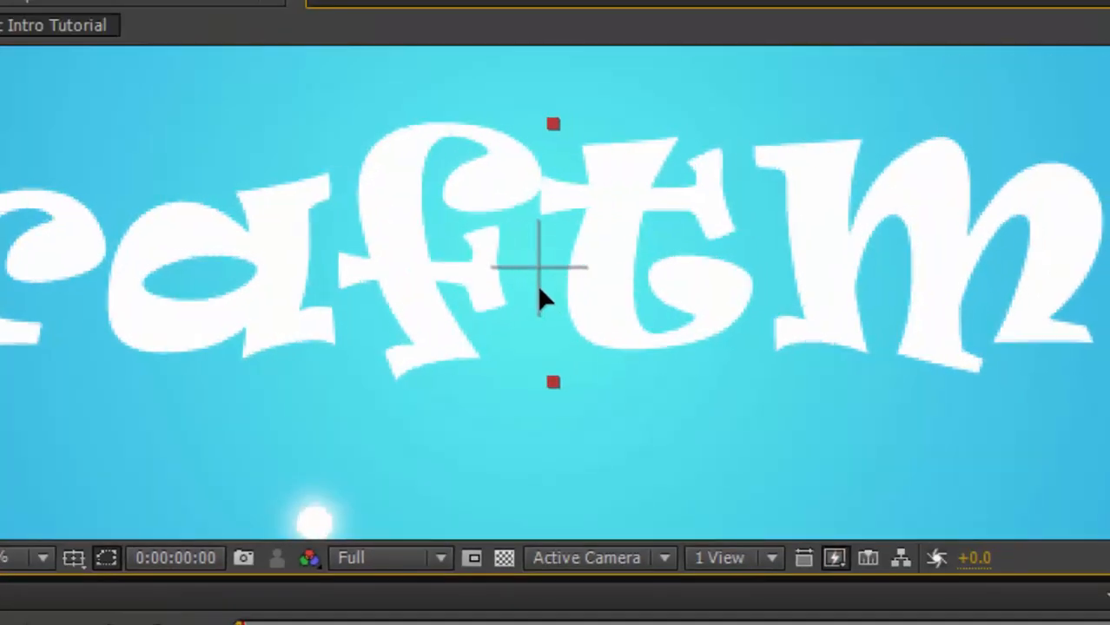
pyautogui.scroll(-8, 570, 273)
pyautogui.scroll(4, 573, 322)
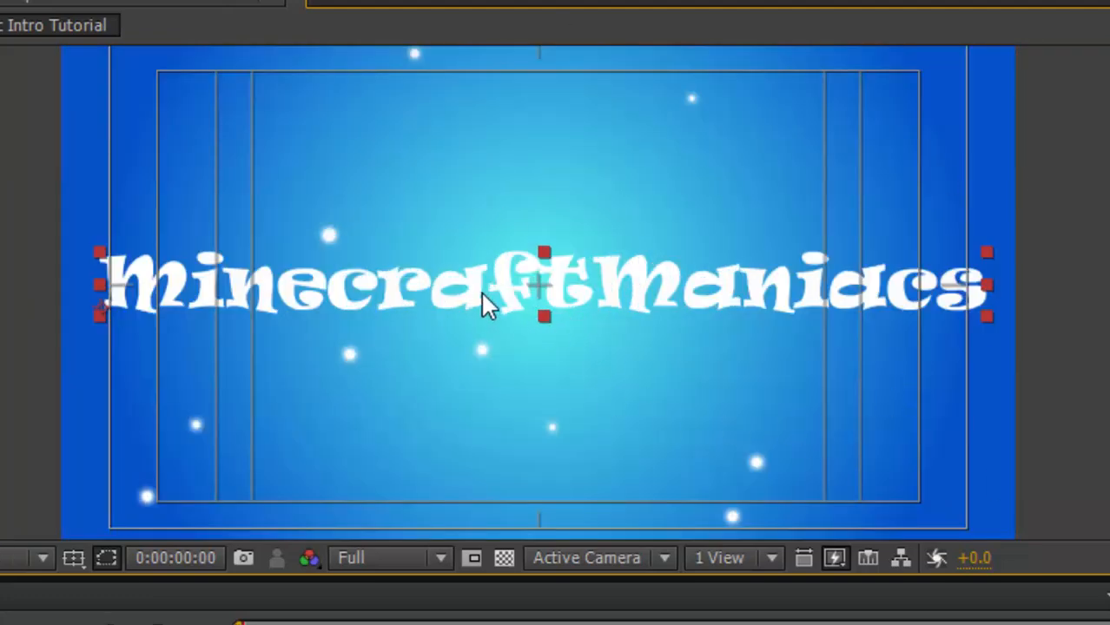
pyautogui.moveTo(483, 295)
pyautogui.mouseDown()
pyautogui.moveTo(455, 293)
pyautogui.moveTo(488, 297)
pyautogui.moveTo(476, 292)
pyautogui.mouseUp()
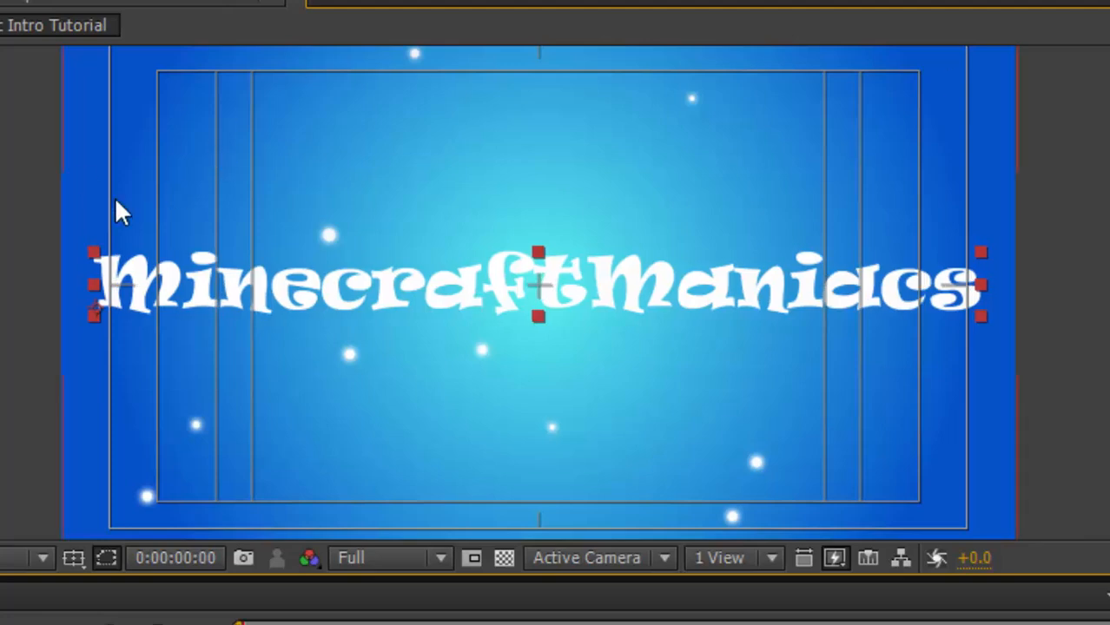
# Turn off the Title/Action Safe guides in the composition view.
pyautogui.click(73, 558)
pyautogui.click(119, 594)
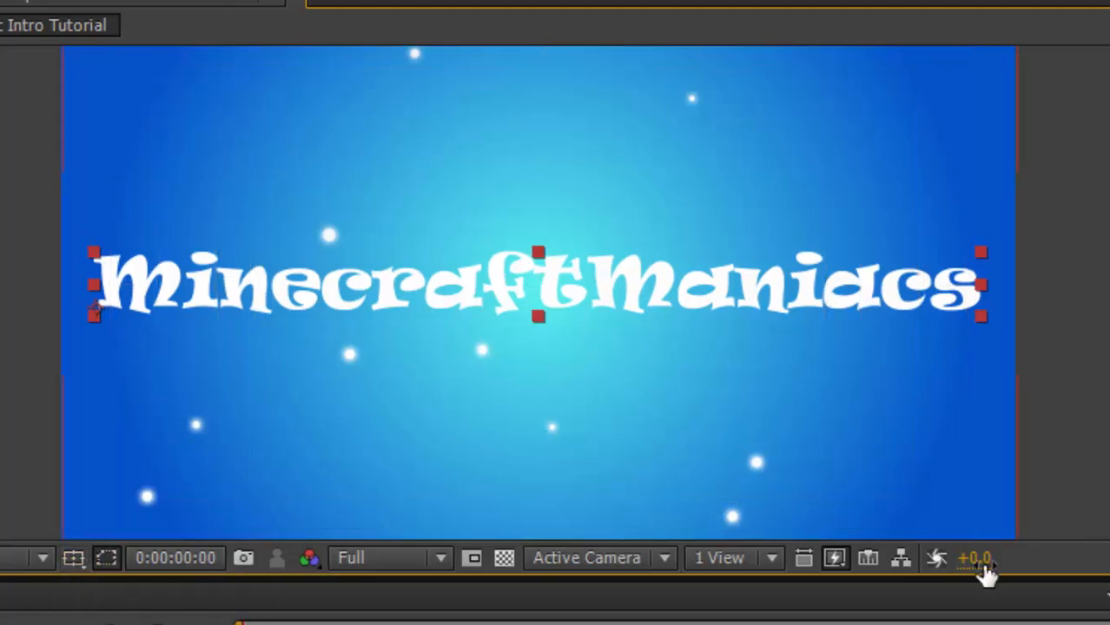
# Search the effects for ramp and apply Gradient Ramp to the MinecraftManiacs text layer.
pyautogui.scroll(-1, 598, 336)
pyautogui.click(930, 205)
pyautogui.scroll(1, 930, 209)
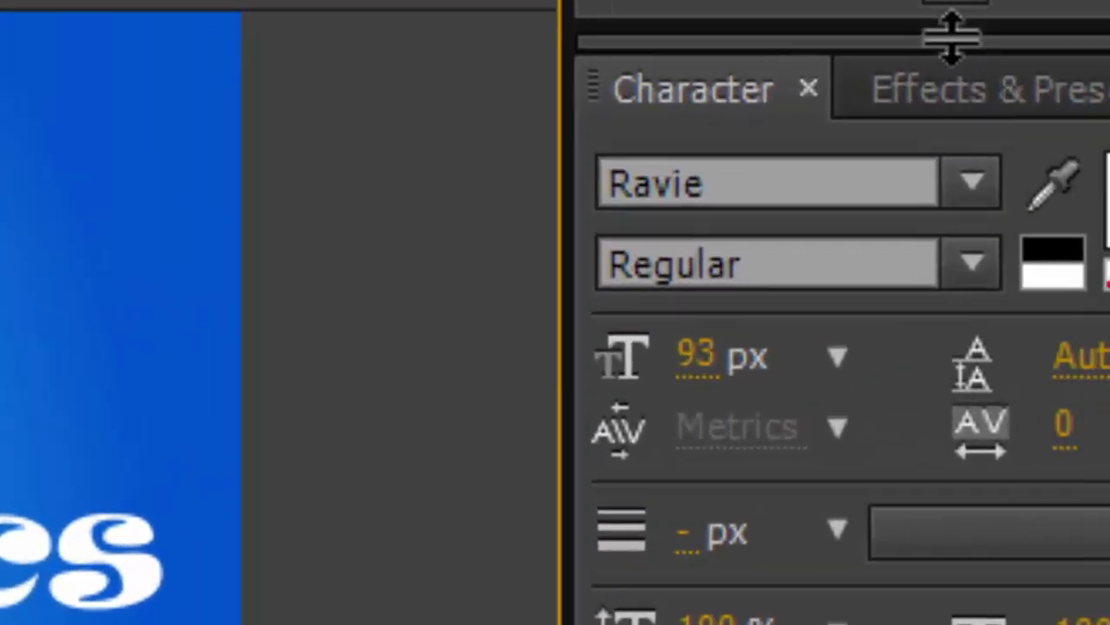
pyautogui.click(981, 90)
pyautogui.click(558, 198)
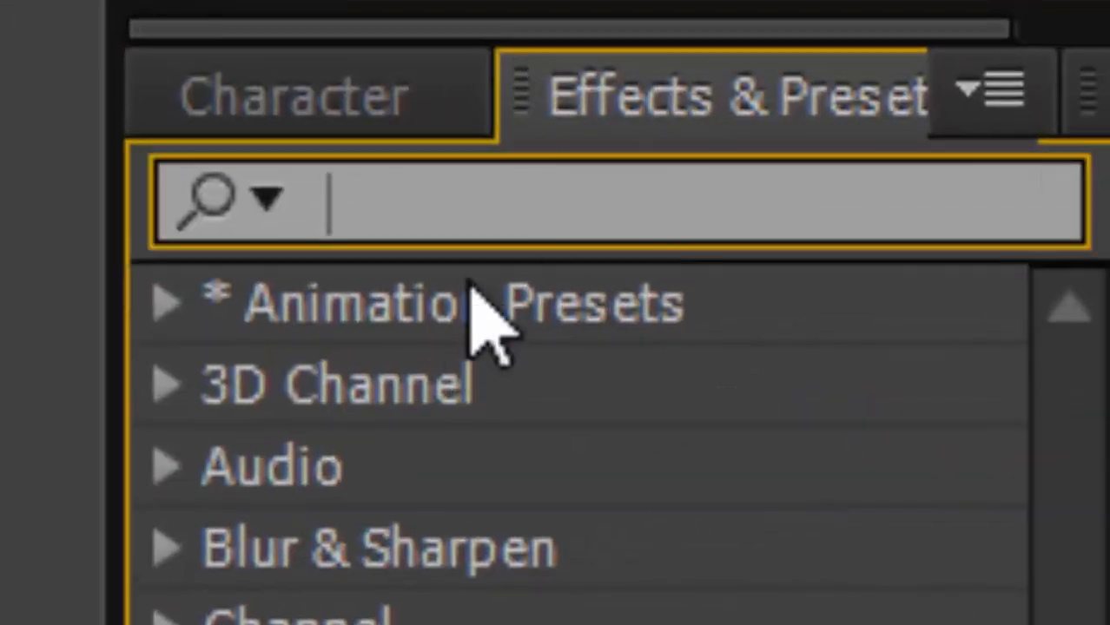
pyautogui.write('ramp')
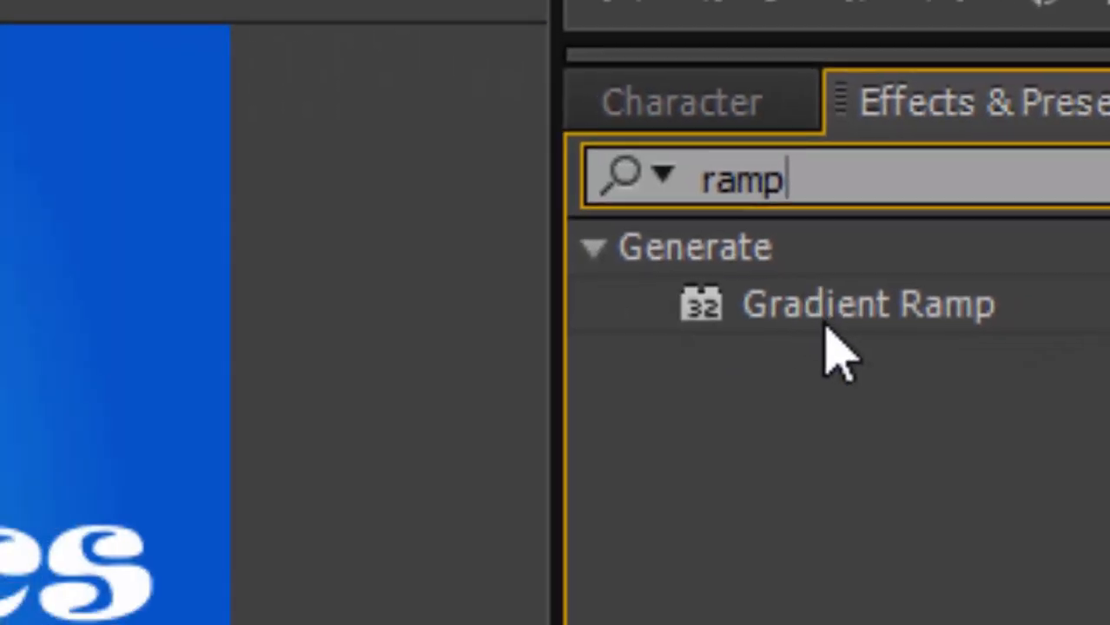
pyautogui.moveTo(560, 385); pyautogui.dragTo(555, 341)
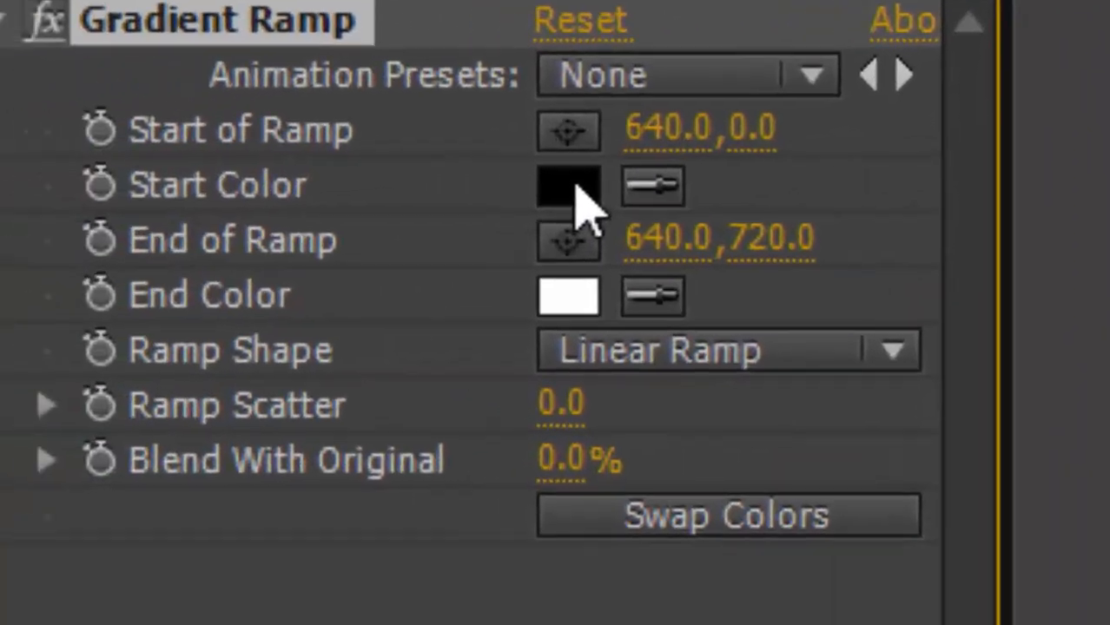
# Set the gradient ramp's start colour to white FFFFFF and its end colour to black 000000.
pyautogui.click(573, 186)
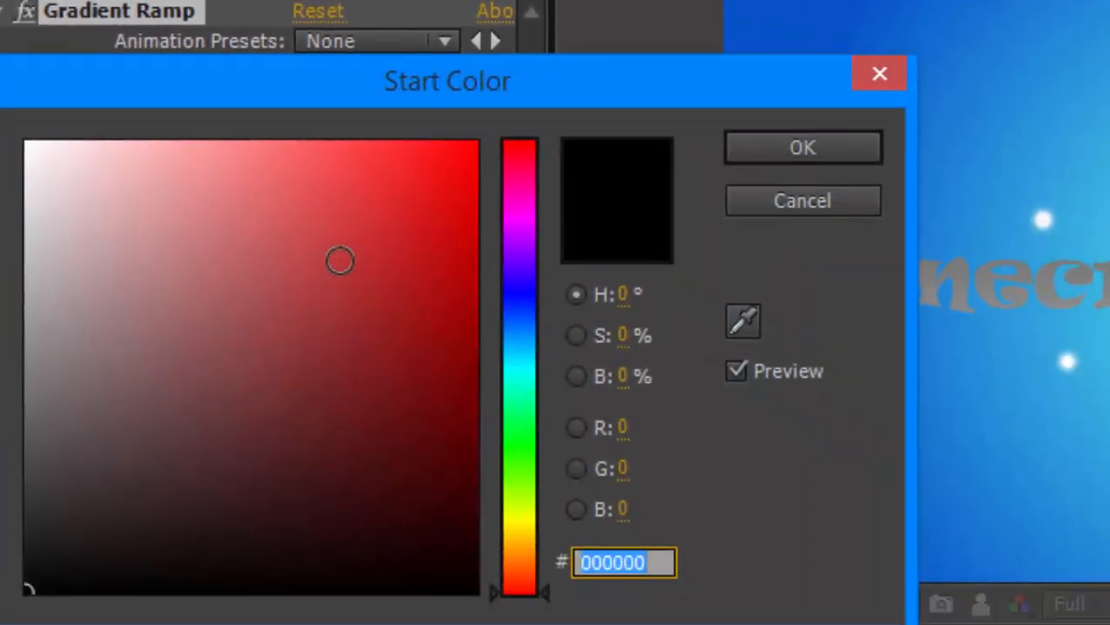
pyautogui.moveTo(340, 258)
pyautogui.mouseDown()
pyautogui.moveTo(470, 203)
pyautogui.moveTo(423, 591)
pyautogui.moveTo(409, 498)
pyautogui.moveTo(27, 143)
pyautogui.mouseUp()
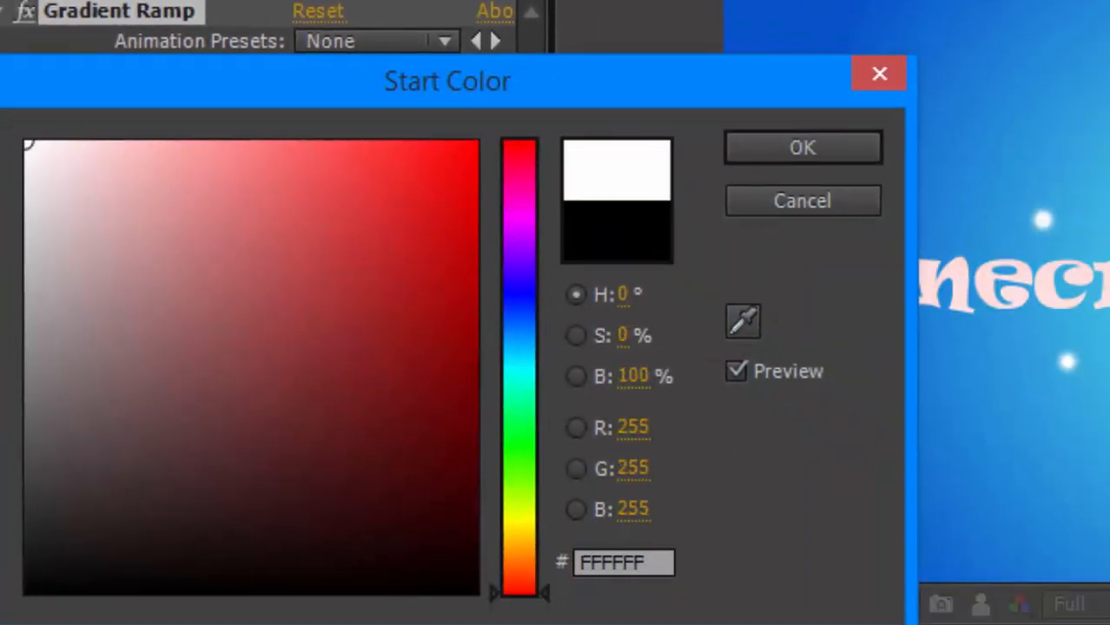
pyautogui.click(808, 147)
pyautogui.click(313, 161)
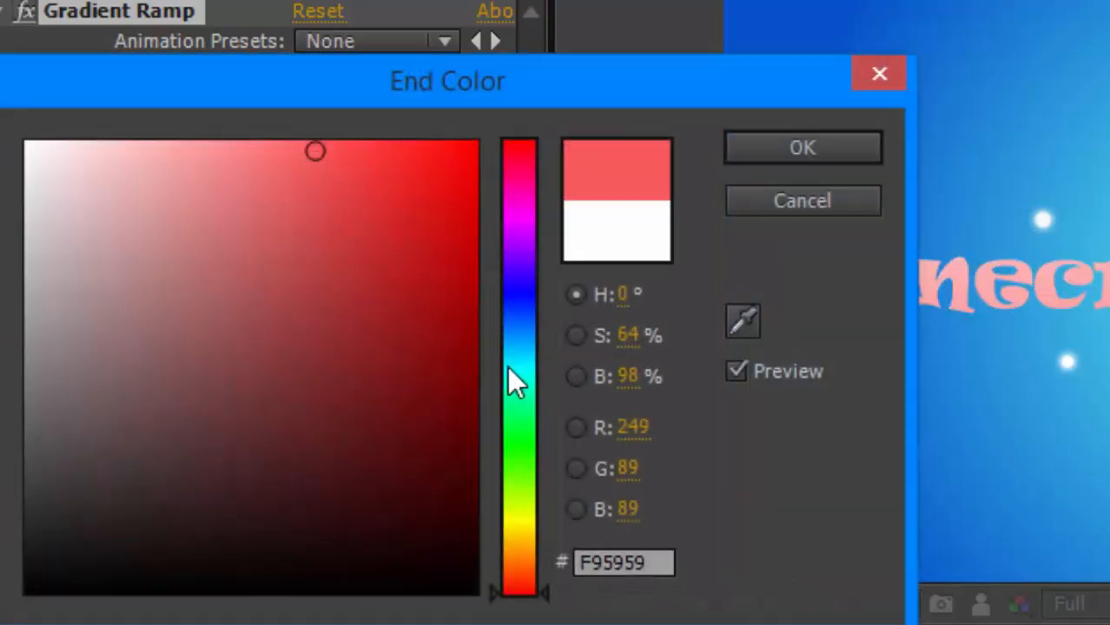
pyautogui.moveTo(468, 472)
pyautogui.mouseDown()
pyautogui.moveTo(389, 511)
pyautogui.moveTo(345, 591)
pyautogui.mouseUp()
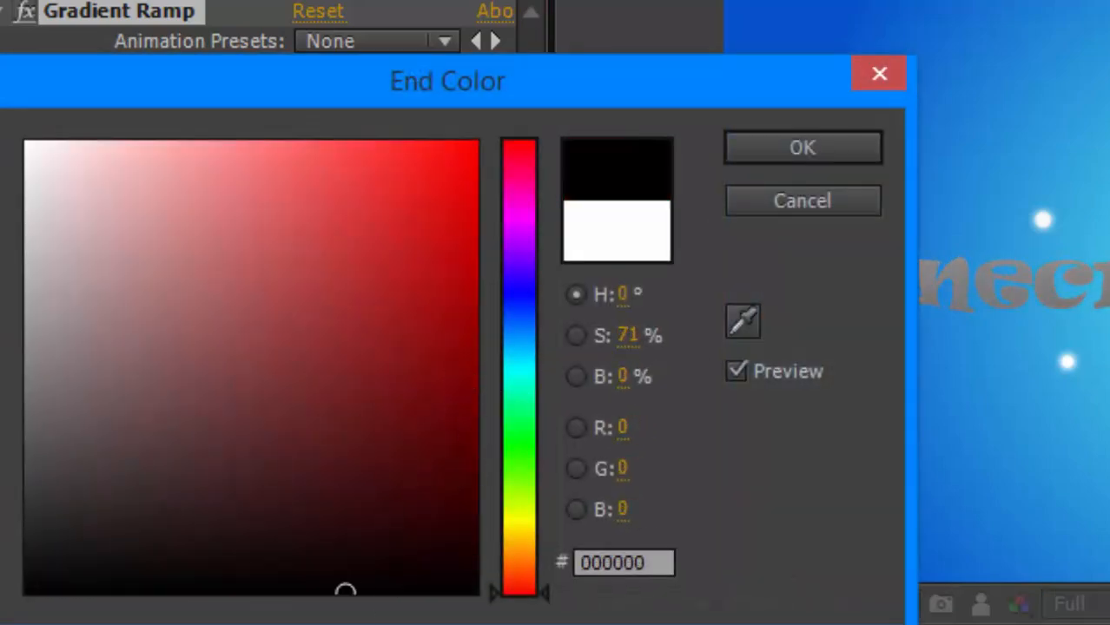
pyautogui.click(842, 146)
# Switch the ramp shape to Radial Ramp and move its start and end points to about 636,124 and 656,708.
pyautogui.click(495, 191)
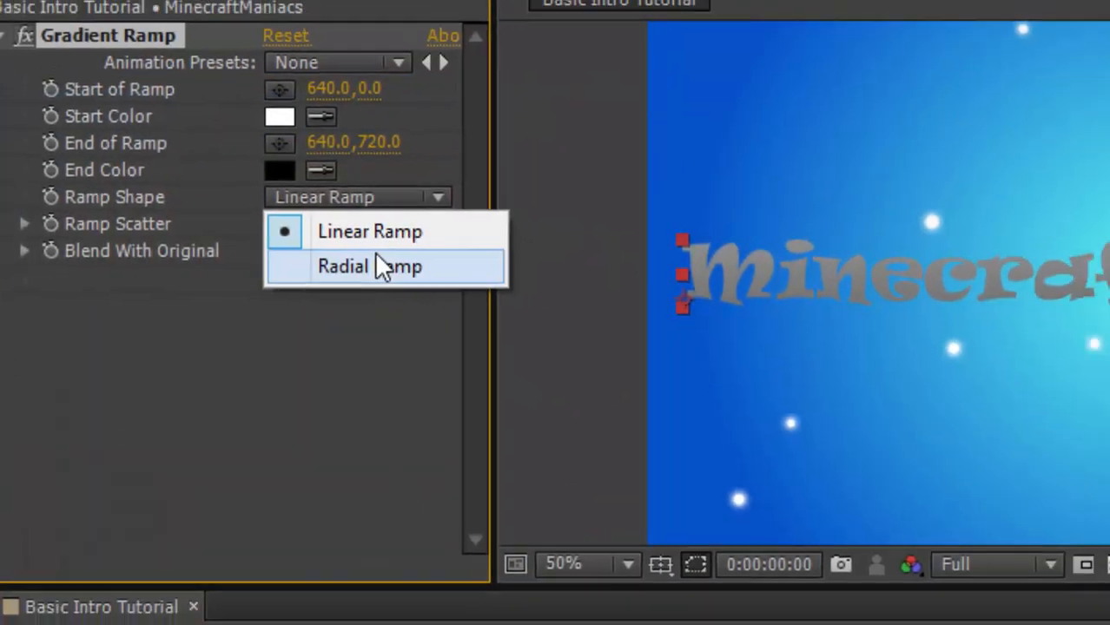
pyautogui.click(376, 259)
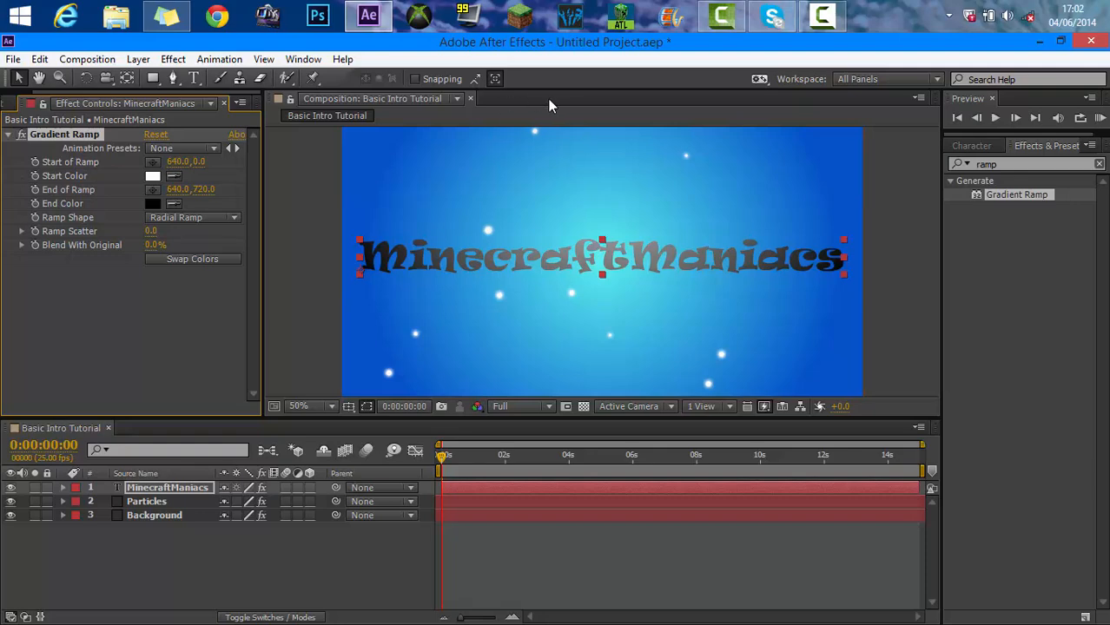
pyautogui.scroll(-2, 617, 289)
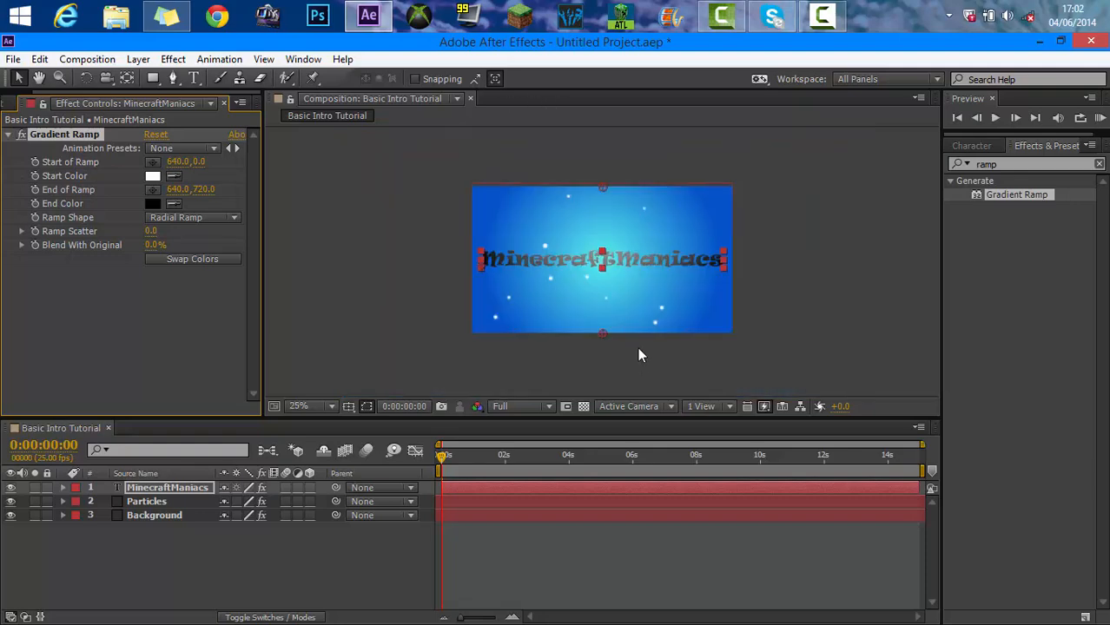
pyautogui.moveTo(602, 341); pyautogui.dragTo(605, 330)
pyautogui.moveTo(608, 189); pyautogui.dragTo(605, 211)
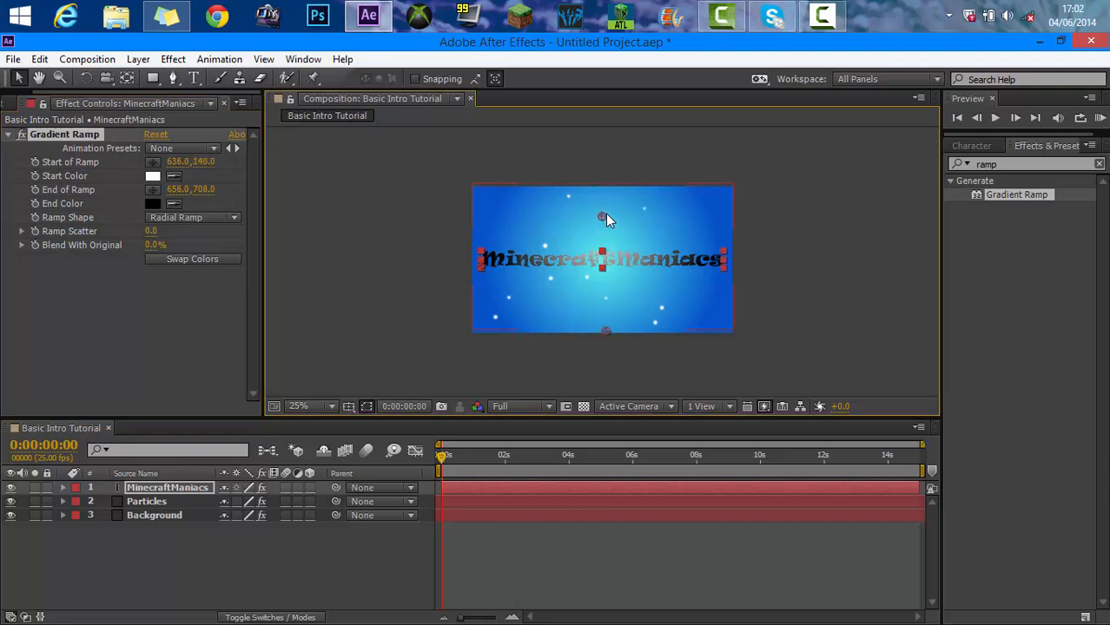
pyautogui.scroll(2, 679, 276)
# Search the effects for tint and apply Tint to the text layer.
pyautogui.moveTo(1035, 167); pyautogui.dragTo(751, 170)
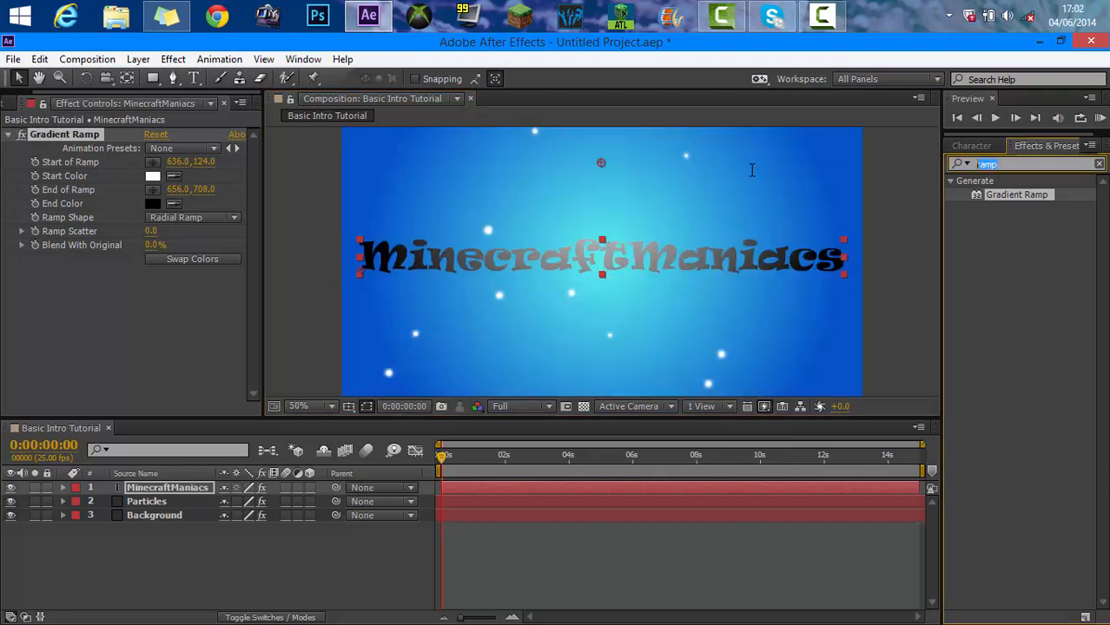
pyautogui.press('BackSpace')
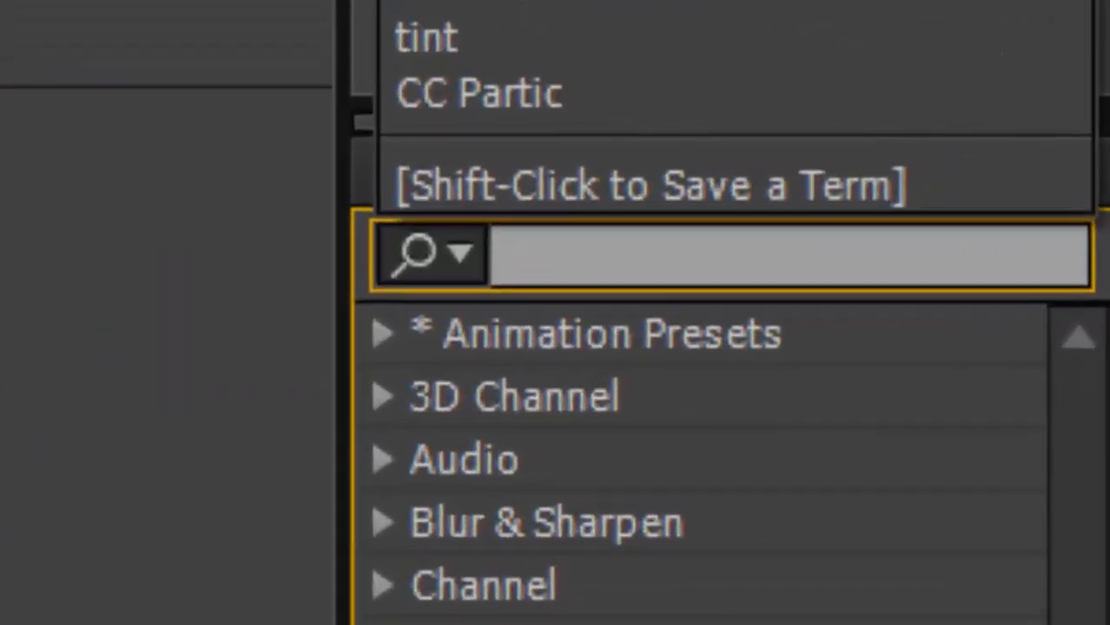
pyautogui.write('ti')
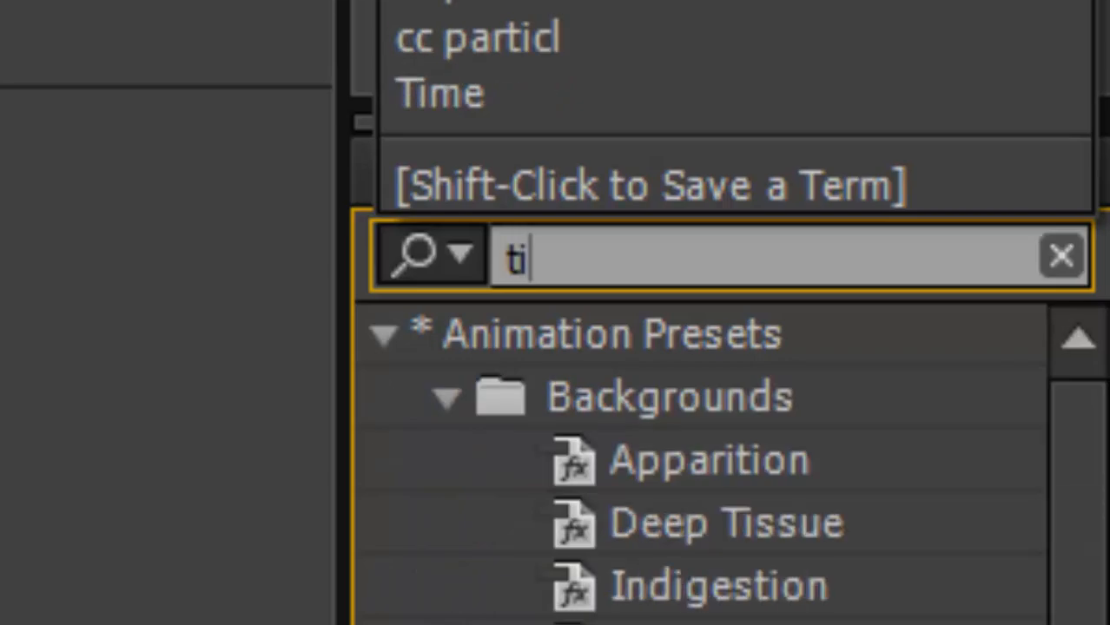
pyautogui.write('nt')
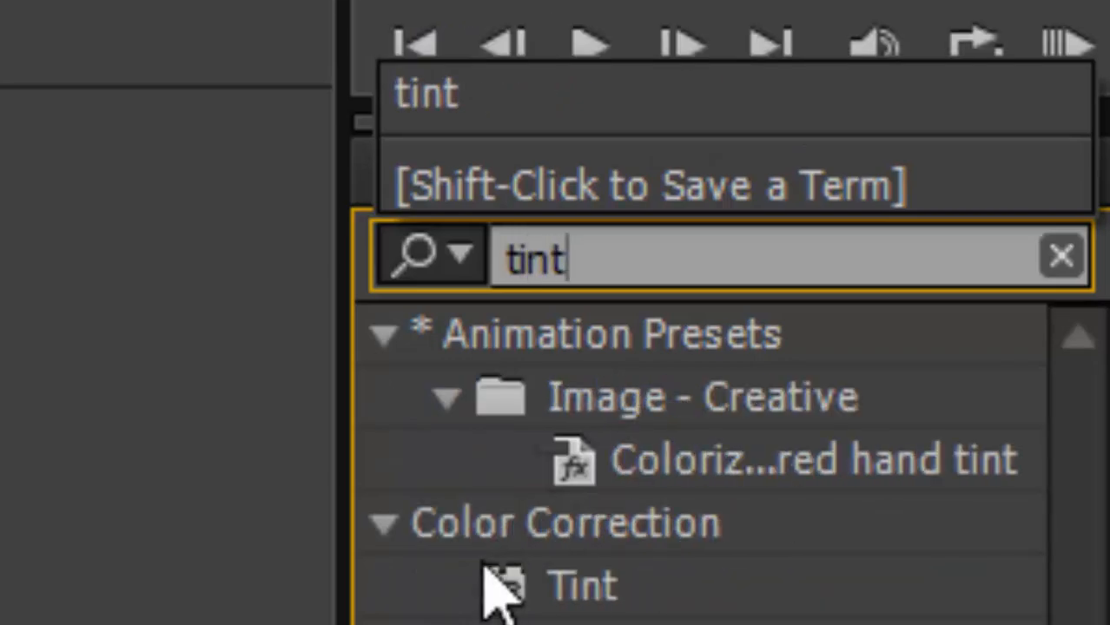
pyautogui.moveTo(500, 581); pyautogui.dragTo(278, 624)
pyautogui.moveTo(770, 382); pyautogui.dragTo(13, 400)
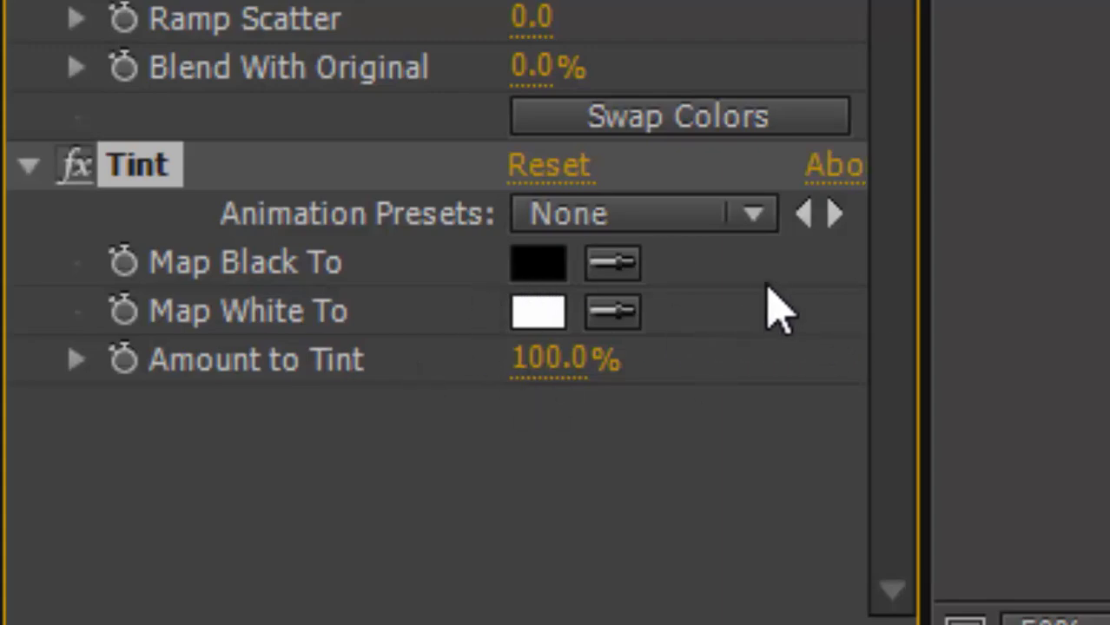
# Set the Tint's Map Black To colour to green.
pyautogui.click(547, 274)
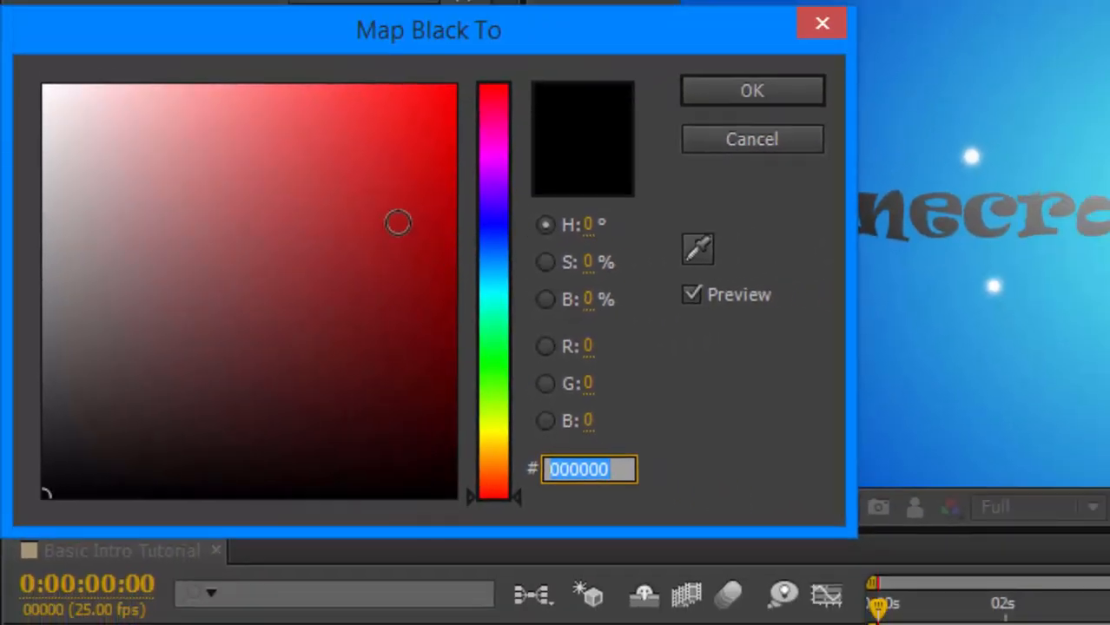
pyautogui.moveTo(477, 187); pyautogui.dragTo(478, 372)
pyautogui.moveTo(397, 365); pyautogui.dragTo(561, 288)
pyautogui.click(724, 88)
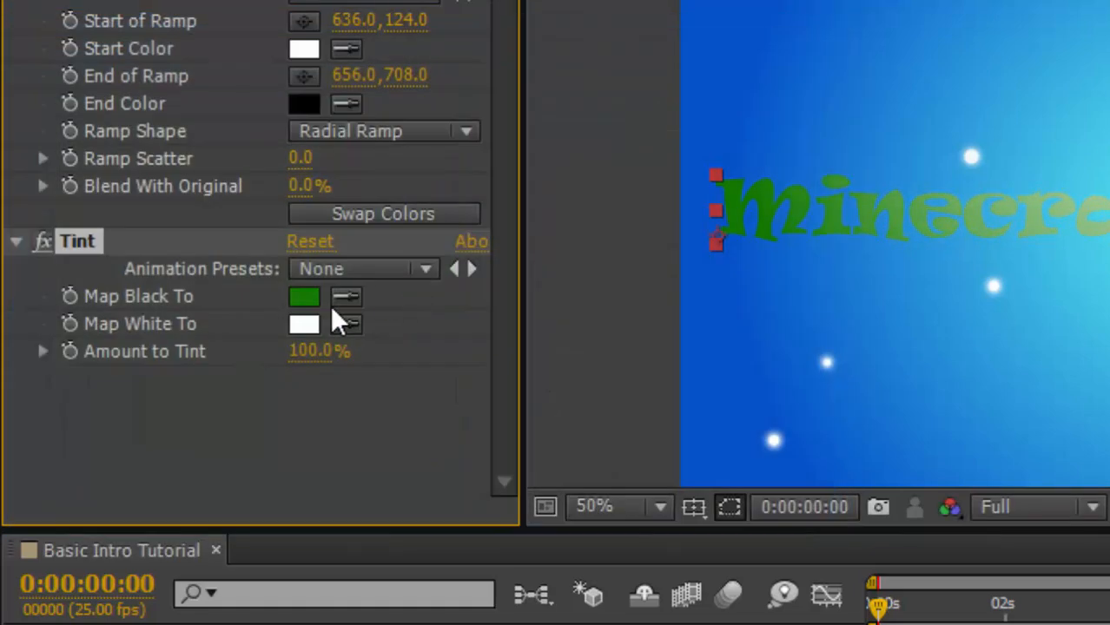
# Set the Tint's Map White To colour to magenta FF00E4.
pyautogui.click(303, 316)
pyautogui.moveTo(494, 228); pyautogui.dragTo(495, 146)
pyautogui.moveTo(392, 178); pyautogui.dragTo(453, 86)
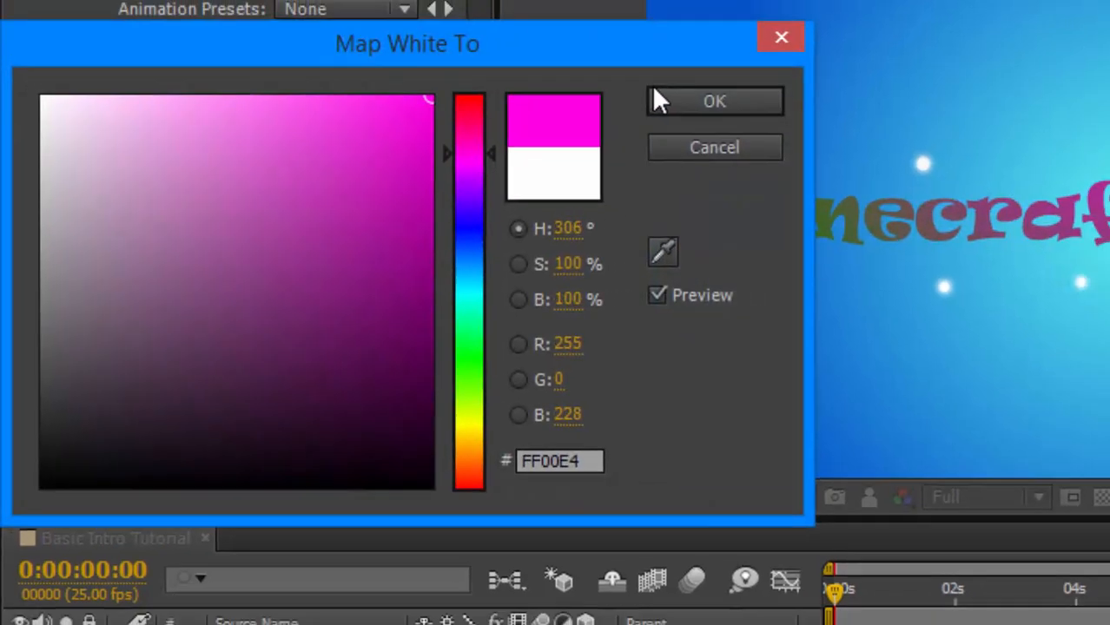
pyautogui.click(699, 90)
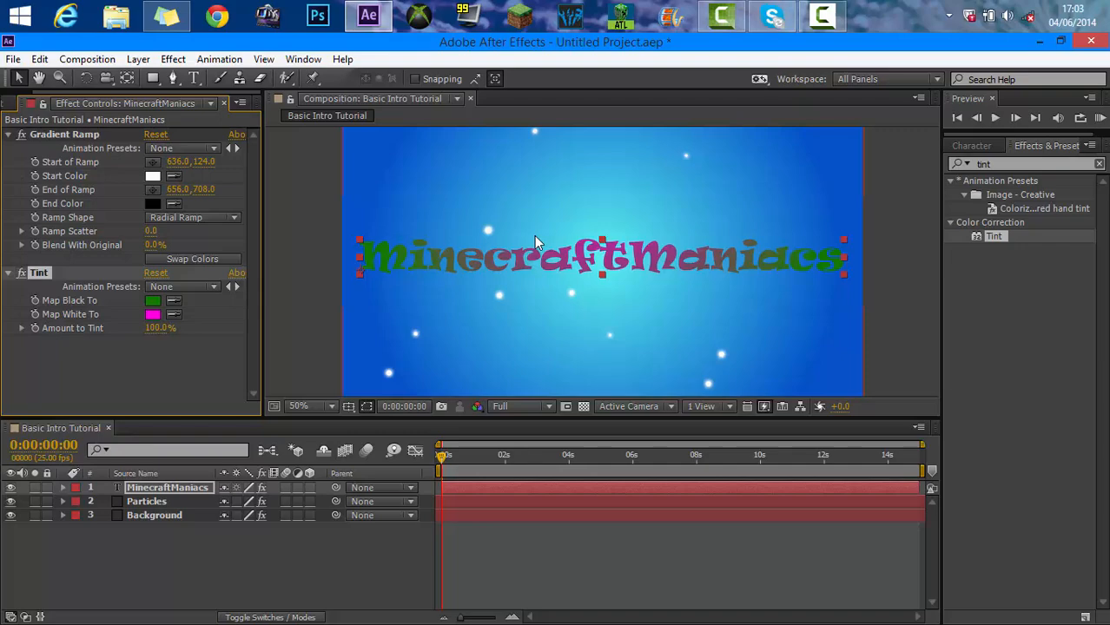
# Search the effects for glow and apply Glow to the MinecraftManiacs text.
pyautogui.scroll(-1, 573, 237)
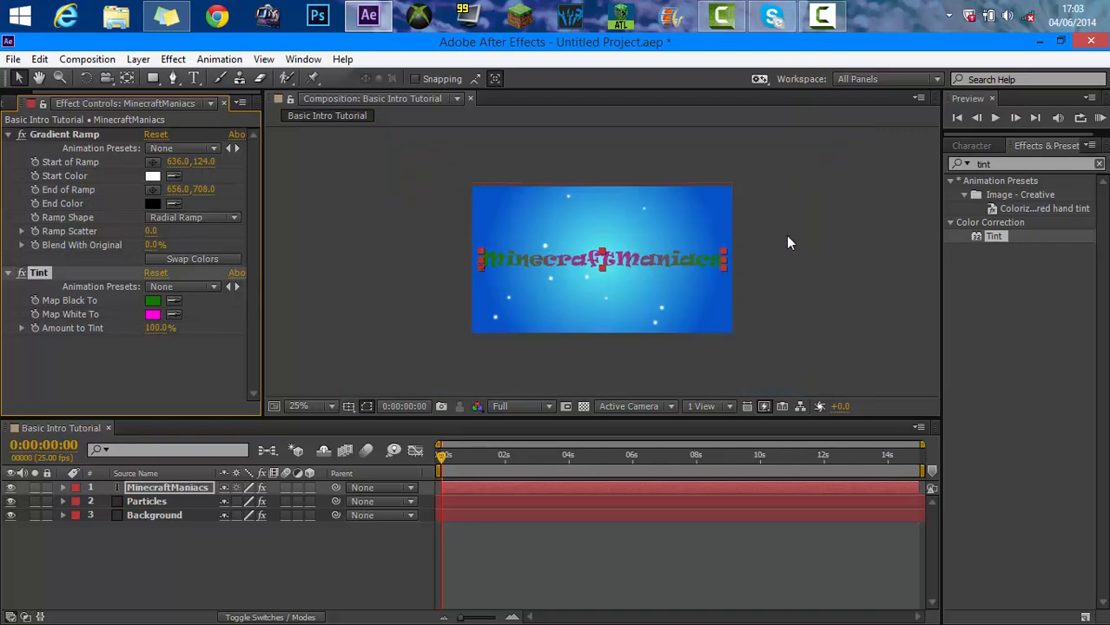
pyautogui.click(657, 379)
pyautogui.scroll(1, 657, 382)
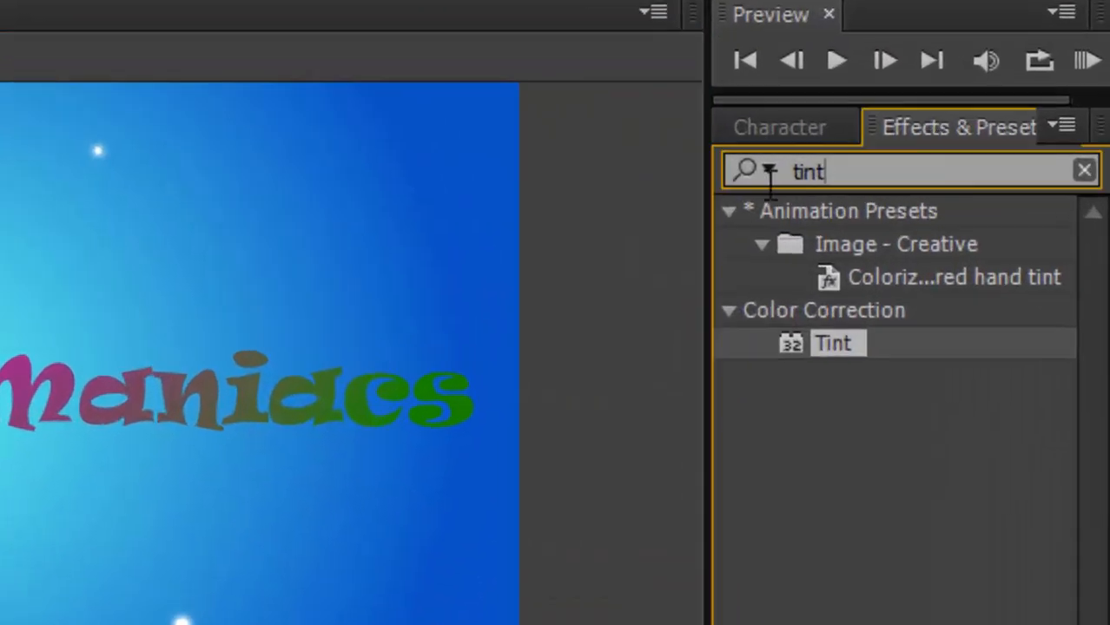
pyautogui.click(977, 163)
pyautogui.press('BackSpace')
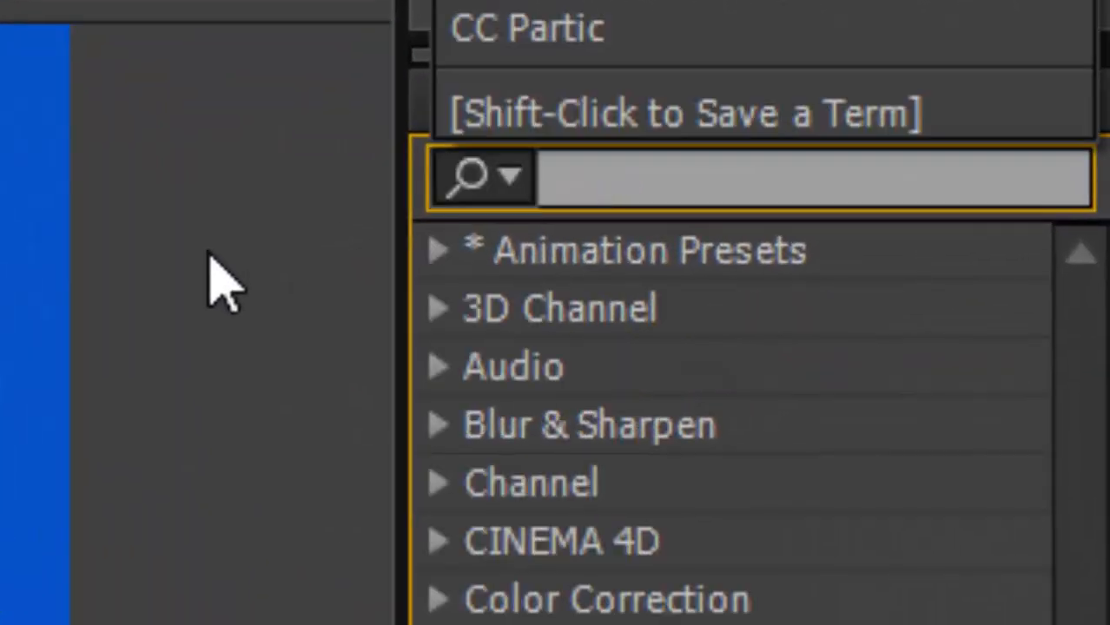
pyautogui.write('glow')
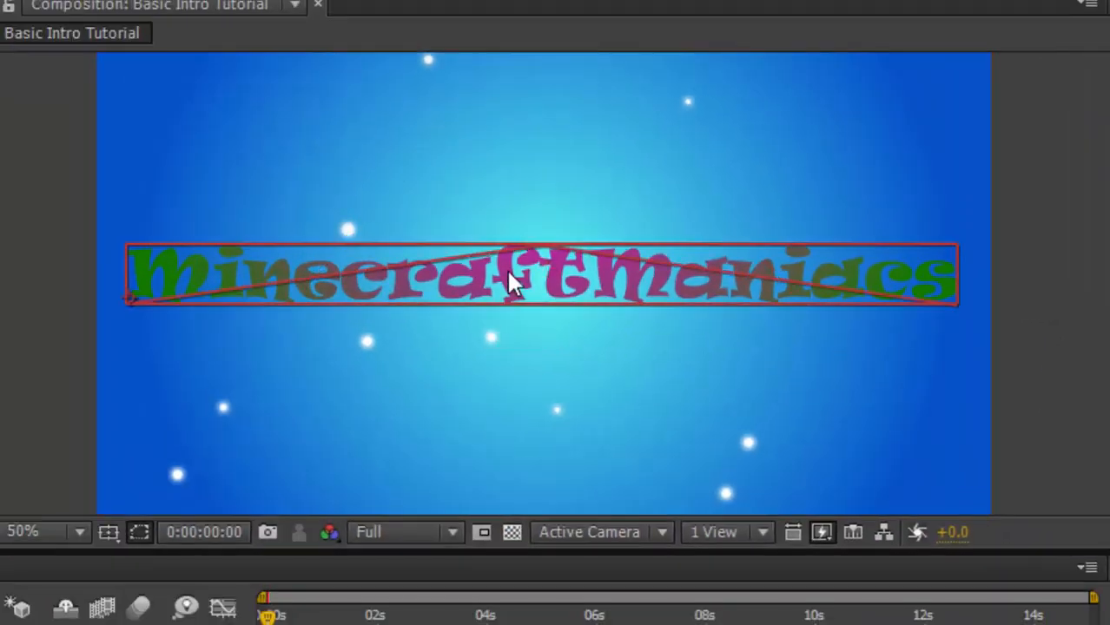
pyautogui.click(456, 295)
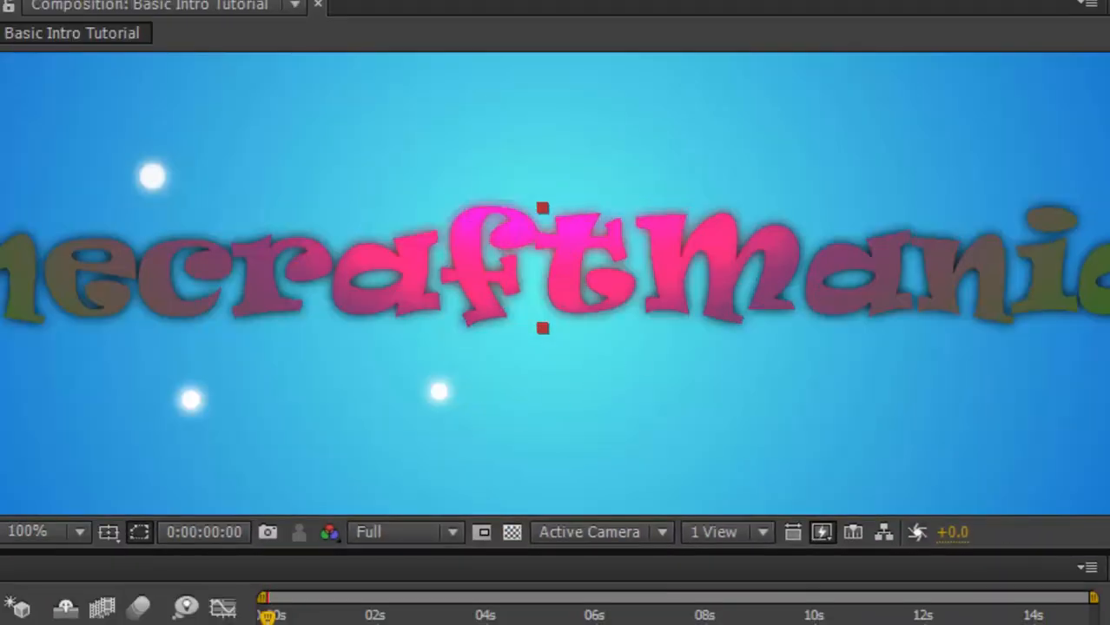
# Search the effects for shadow and apply Drop Shadow and Radial Shadow to the text layer.
pyautogui.press(',')
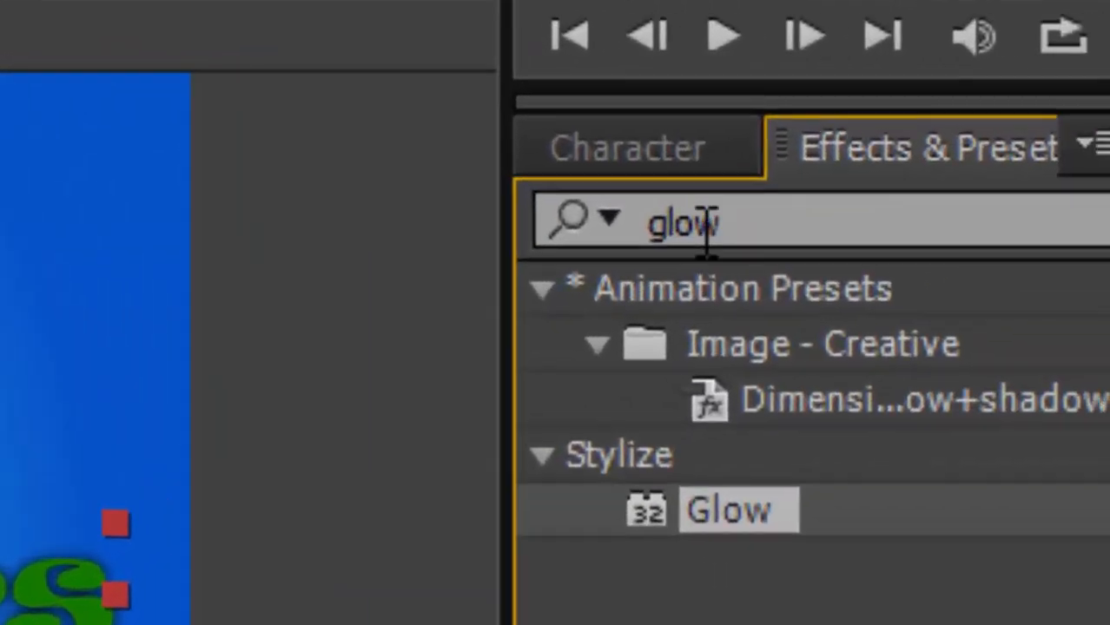
pyautogui.moveTo(569, 255); pyautogui.dragTo(487, 253)
pyautogui.press('BackSpace')
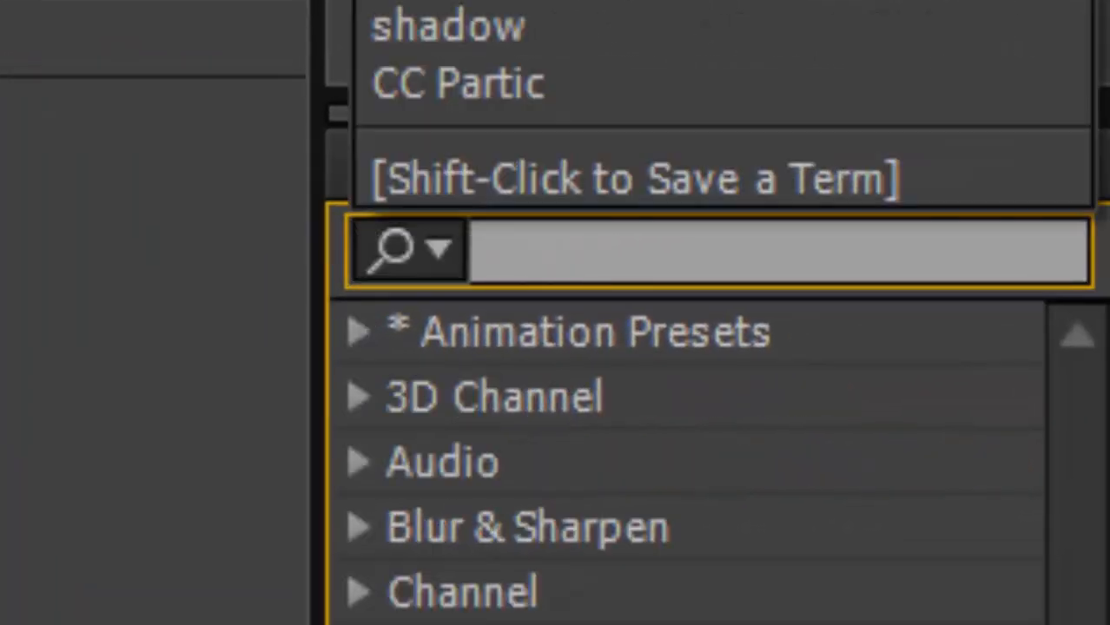
pyautogui.write('shadow')
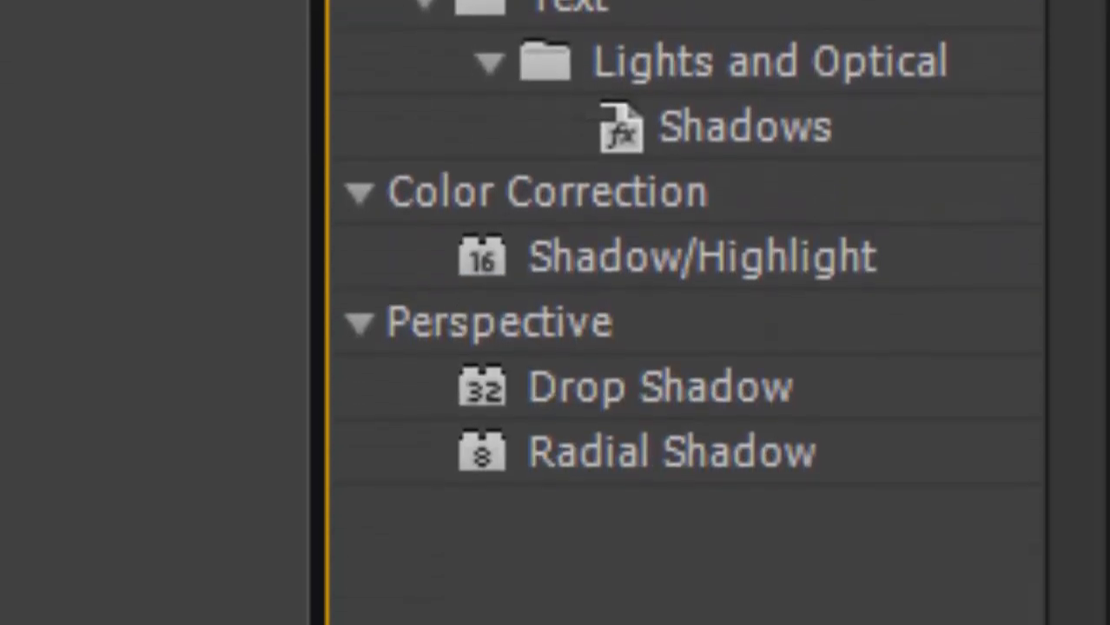
pyautogui.click(683, 392)
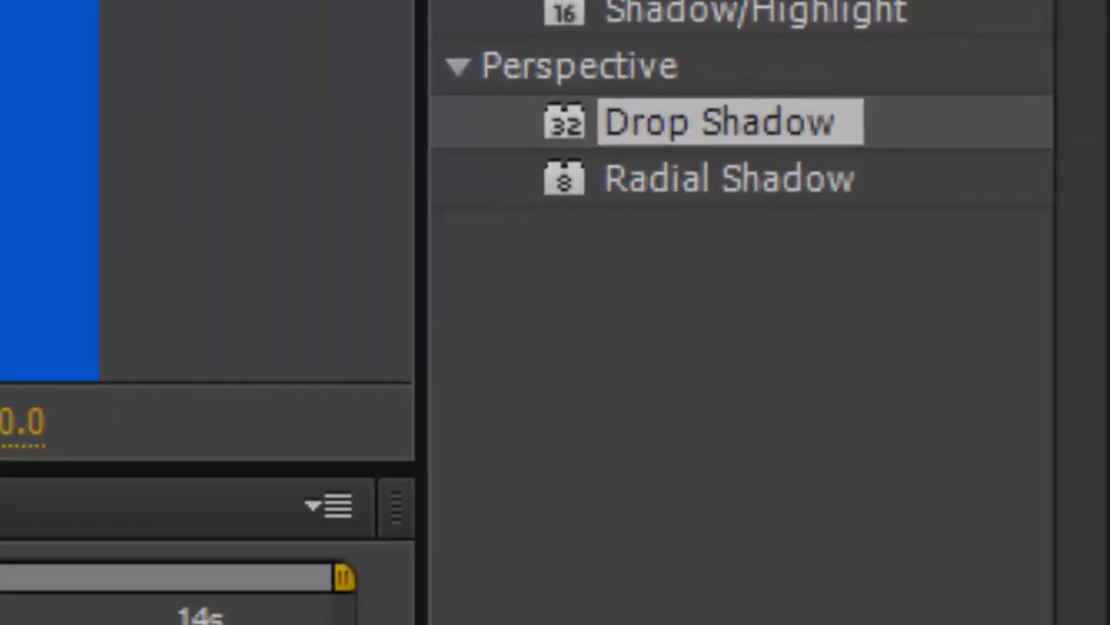
pyautogui.click(344, 55)
pyautogui.moveTo(677, 158)
pyautogui.mouseDown()
pyautogui.moveTo(347, 174)
pyautogui.moveTo(7, 2)
pyautogui.moveTo(686, 161)
pyautogui.mouseUp()
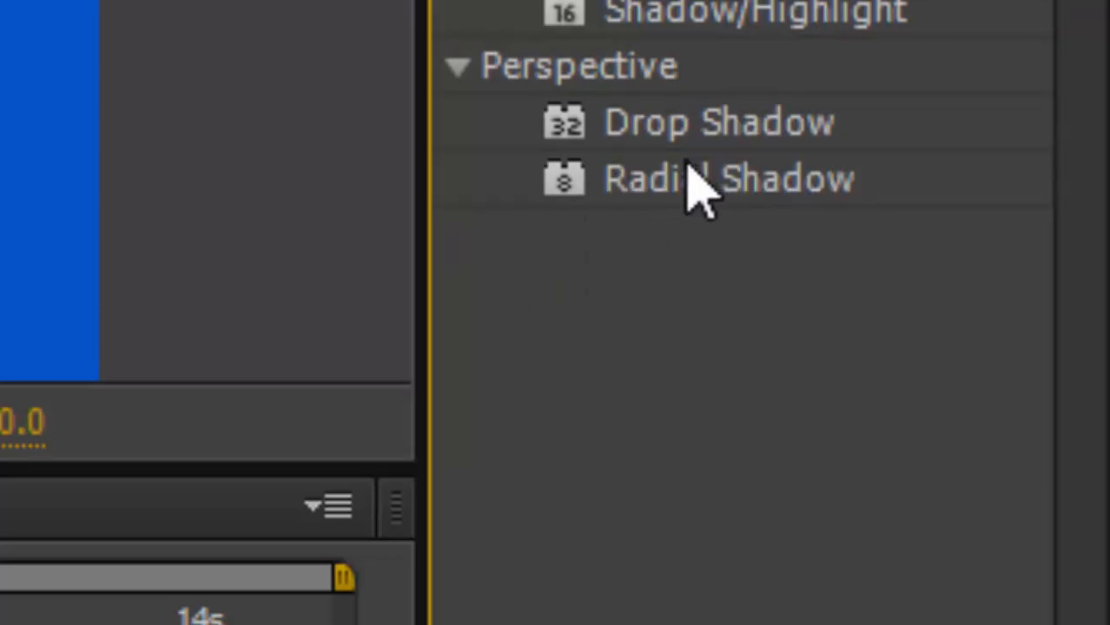
pyautogui.moveTo(624, 179); pyautogui.dragTo(482, 291)
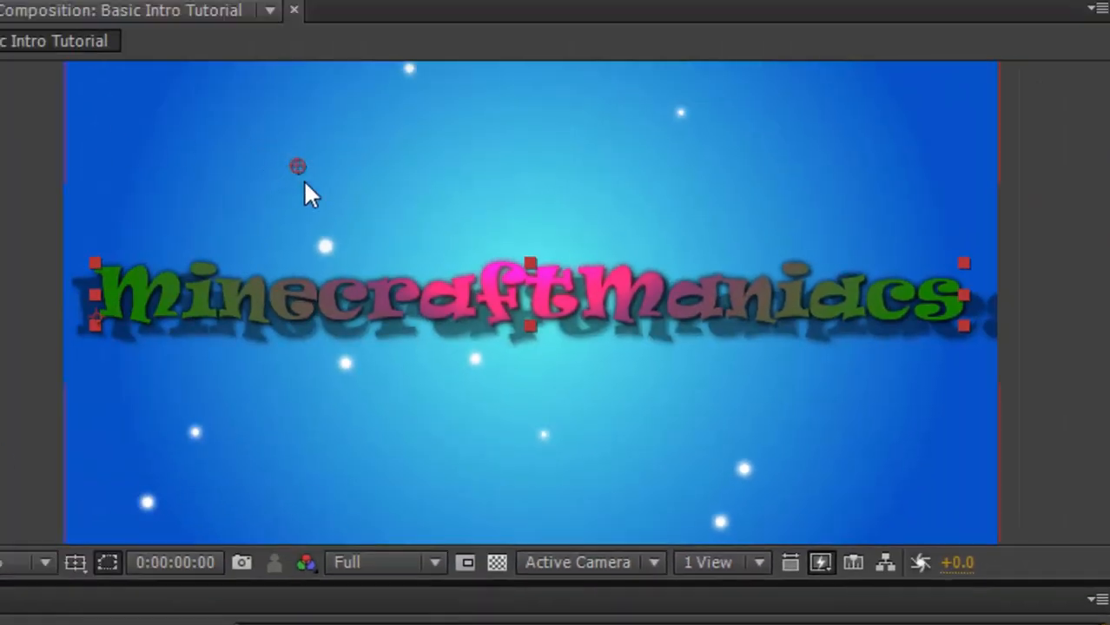
# Move the Radial Shadow light source out beyond the composition's upper-left corner.
pyautogui.moveTo(292, 161); pyautogui.dragTo(11, 53)
pyautogui.moveTo(0, 91); pyautogui.dragTo(4, 91)
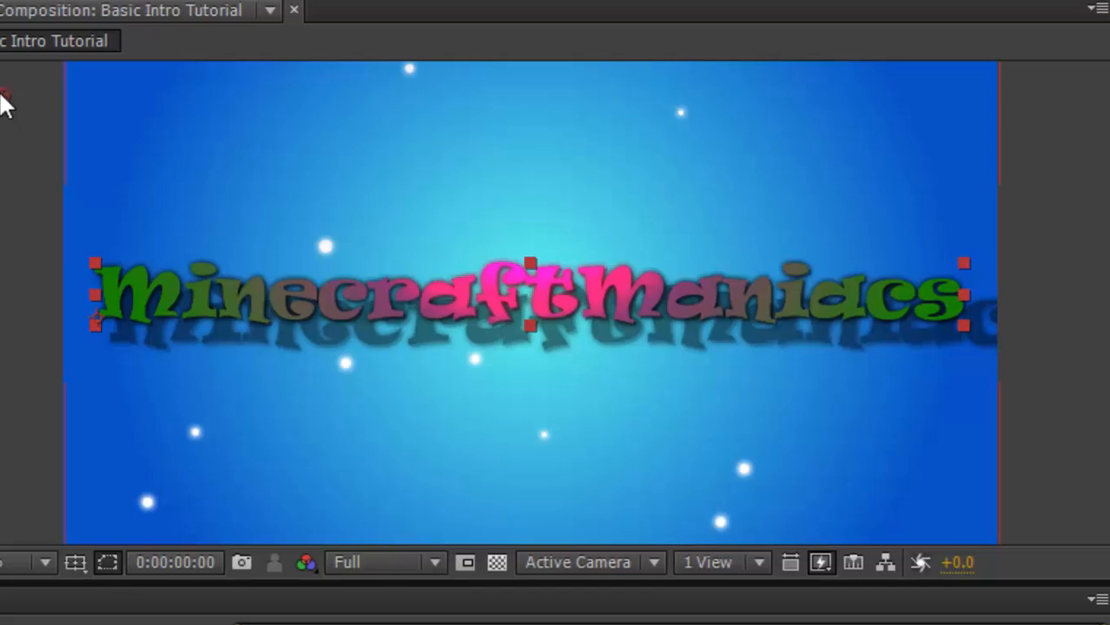
pyautogui.moveTo(1, 94); pyautogui.dragTo(0, 98)
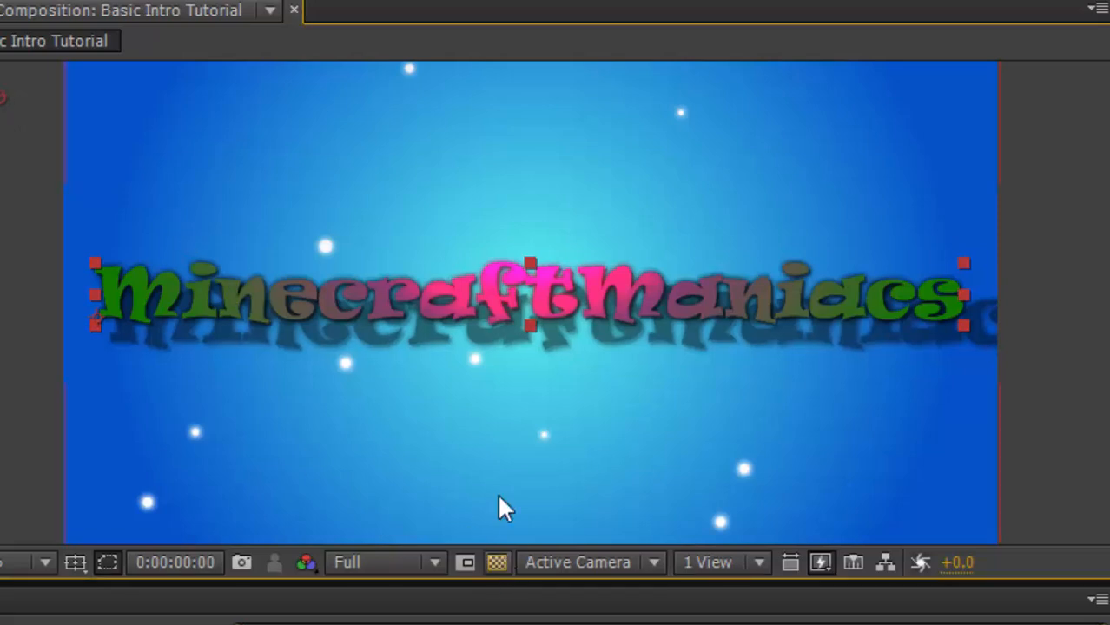
pyautogui.press(',')
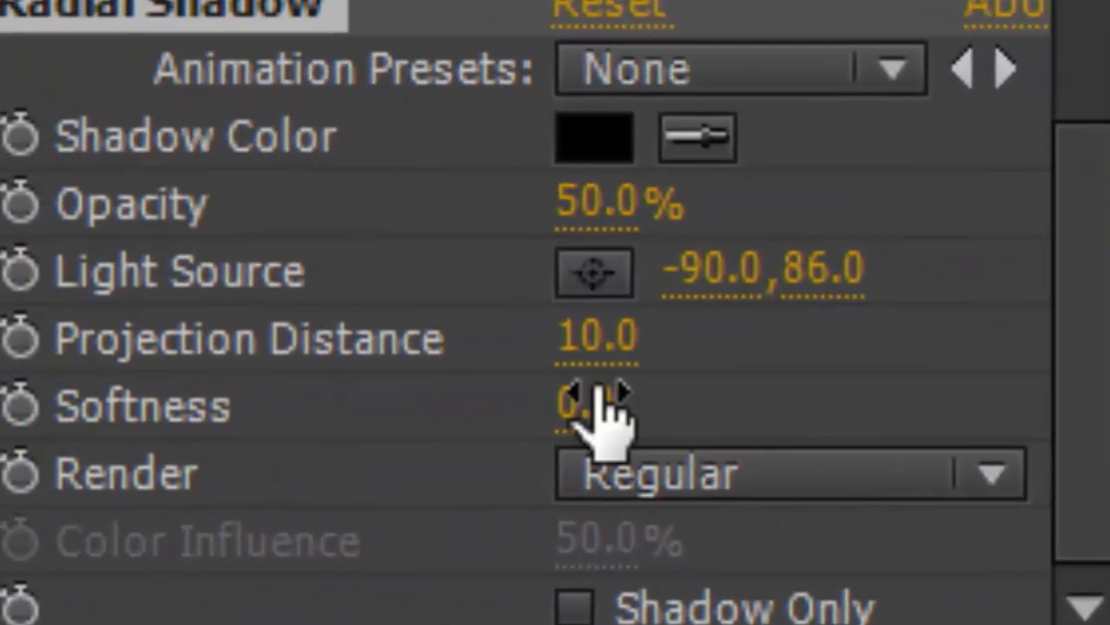
pyautogui.moveTo(599, 404); pyautogui.dragTo(1109, 435)
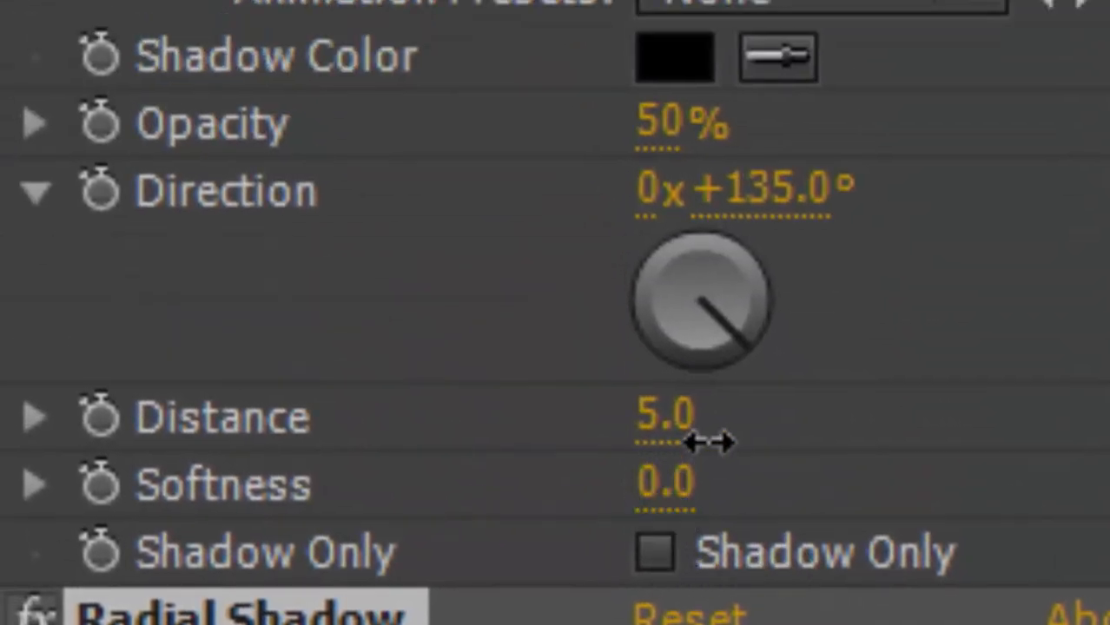
# Set the Drop Shadow's Softness to 56 on the MinecraftManiacs text, then deselect the layer.
pyautogui.moveTo(681, 479); pyautogui.dragTo(831, 423)
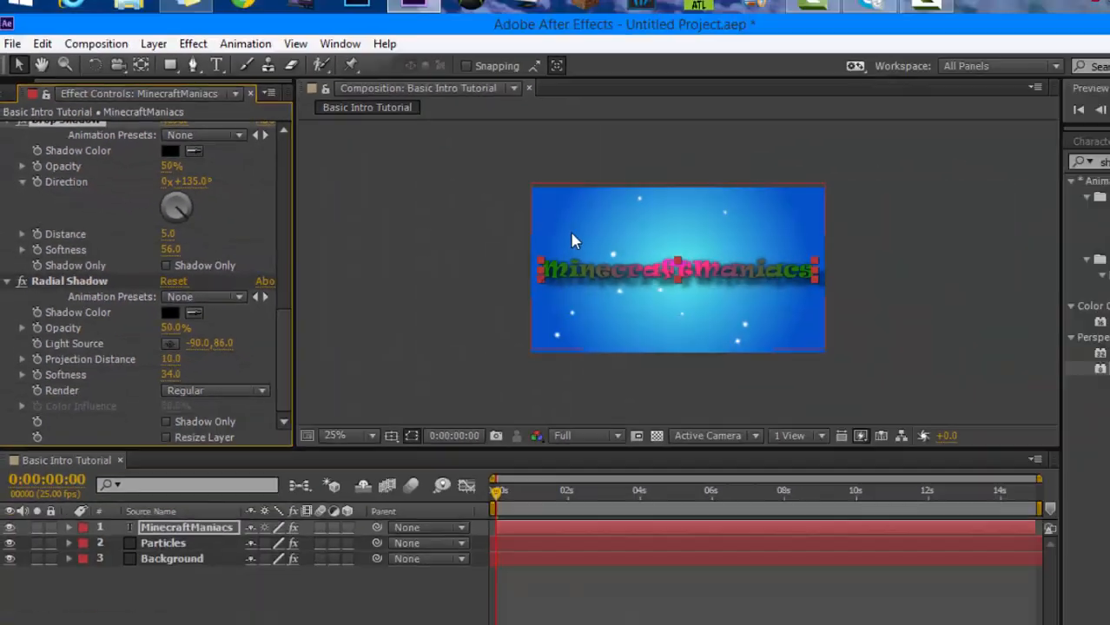
pyautogui.scroll(3, 582, 287)
pyautogui.scroll(-2, 587, 280)
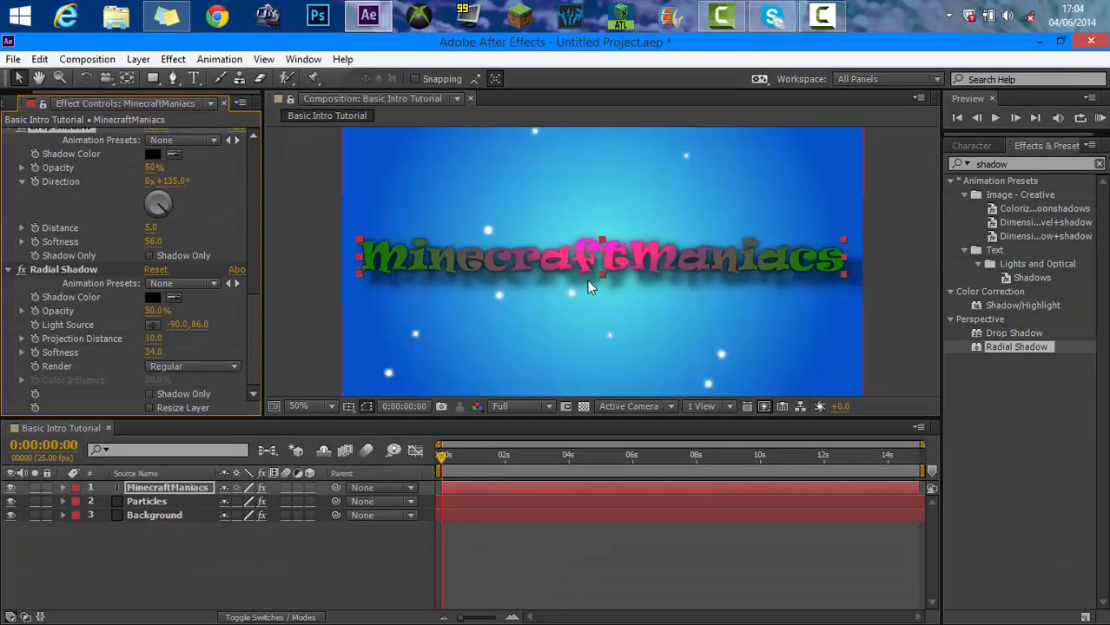
pyautogui.click(339, 242)
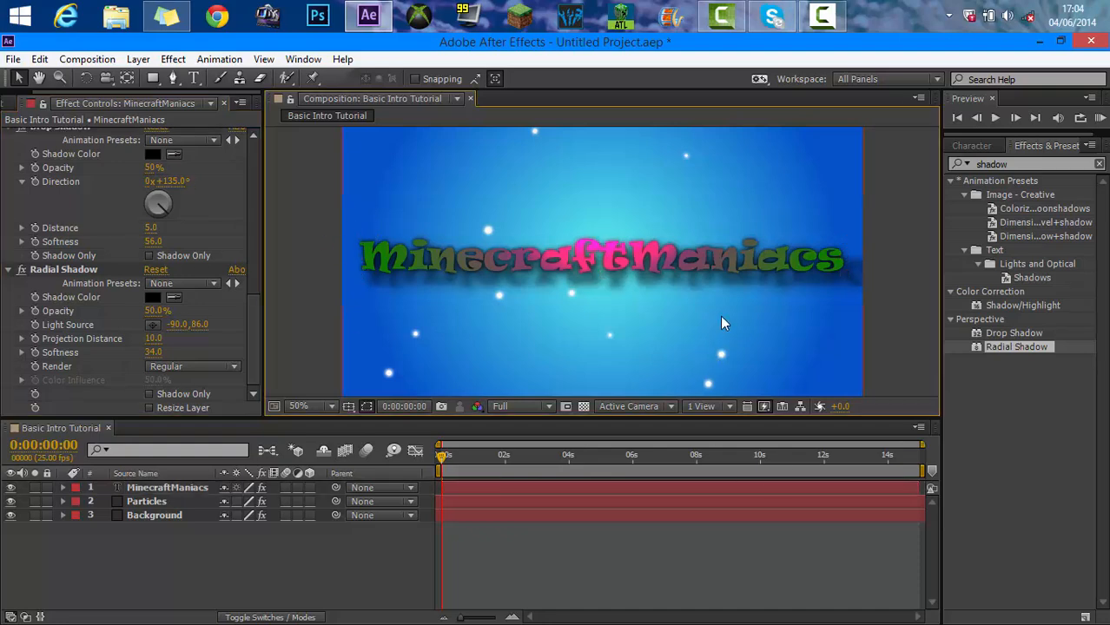
# Turn the MinecraftManiacs text layer into a 3D layer.
pyautogui.scroll(-1, 722, 323)
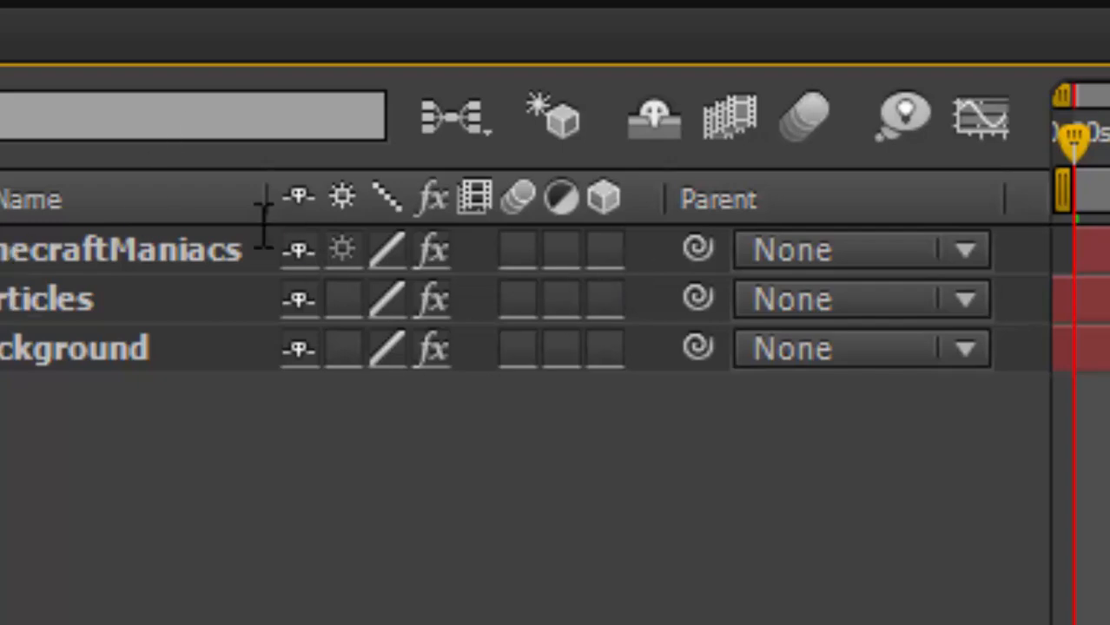
pyautogui.click(606, 250)
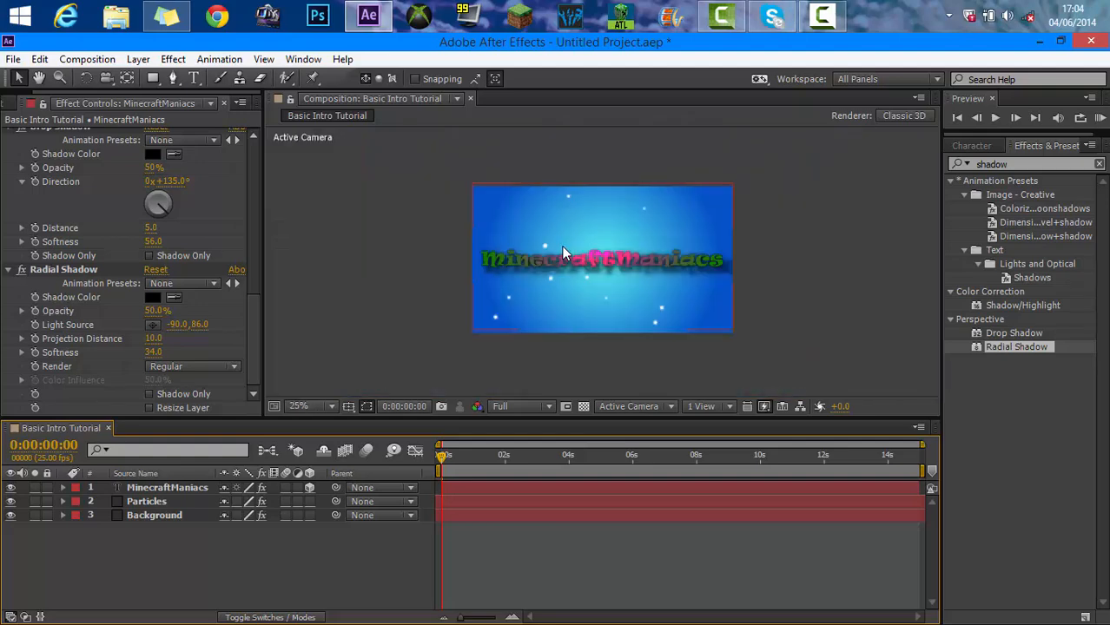
pyautogui.press('.')
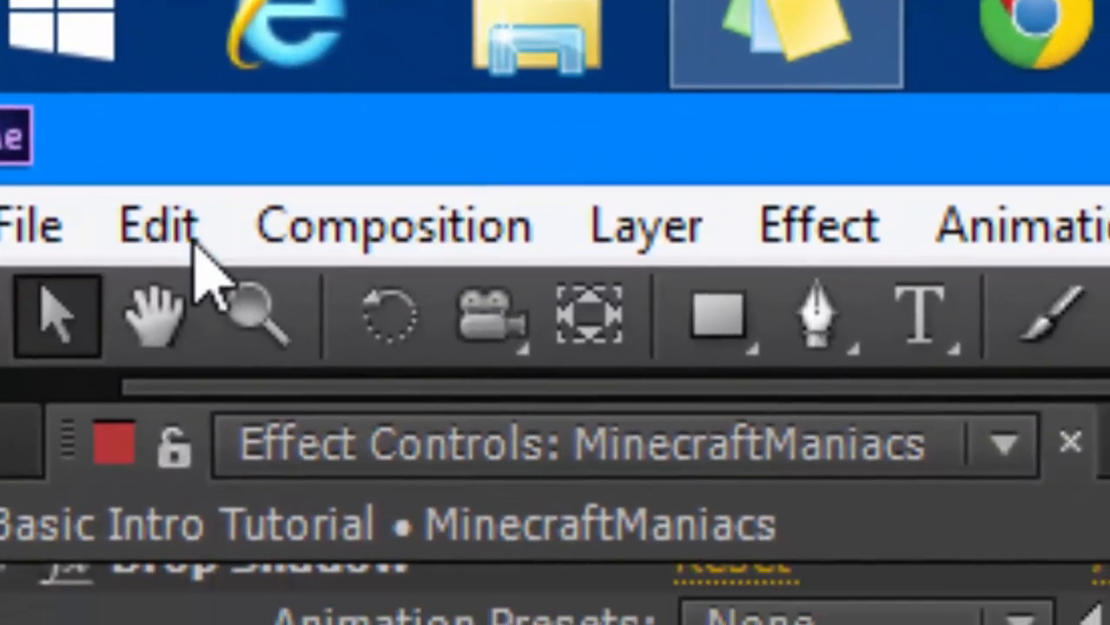
# Duplicate the MinecraftManiacs text layer.
pyautogui.click(238, 243)
pyautogui.moveTo(164, 243)
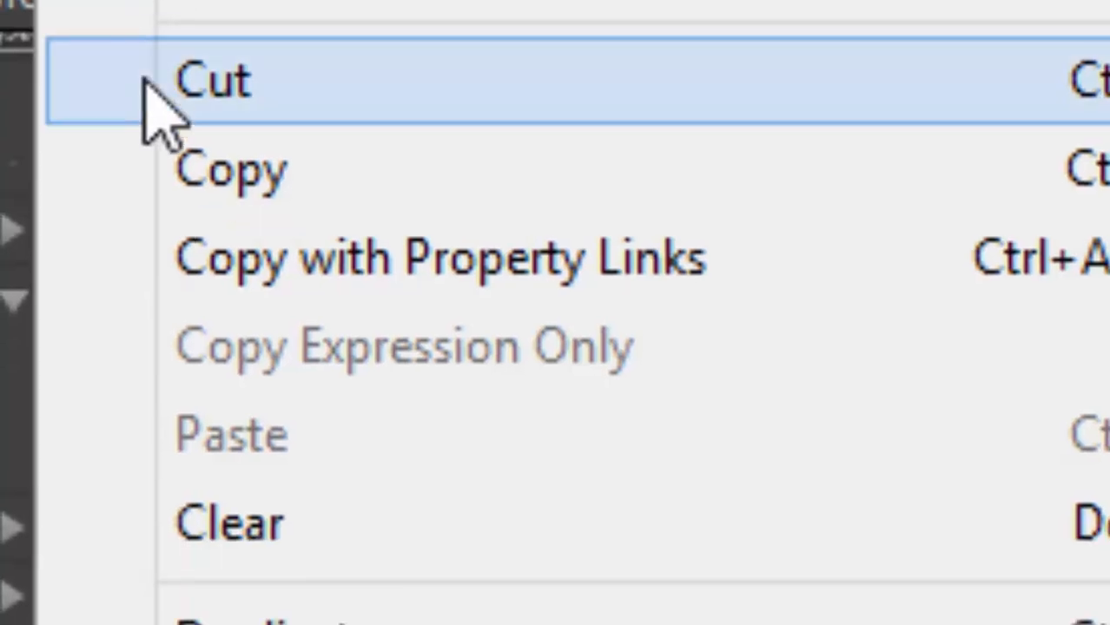
pyautogui.click(165, 146)
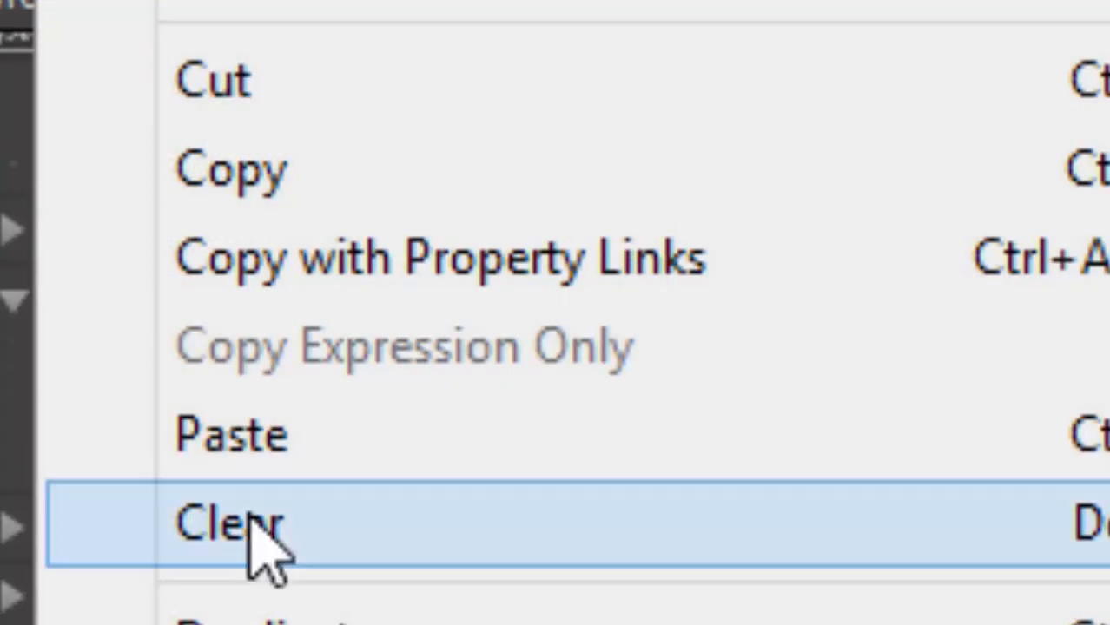
pyautogui.click(233, 433)
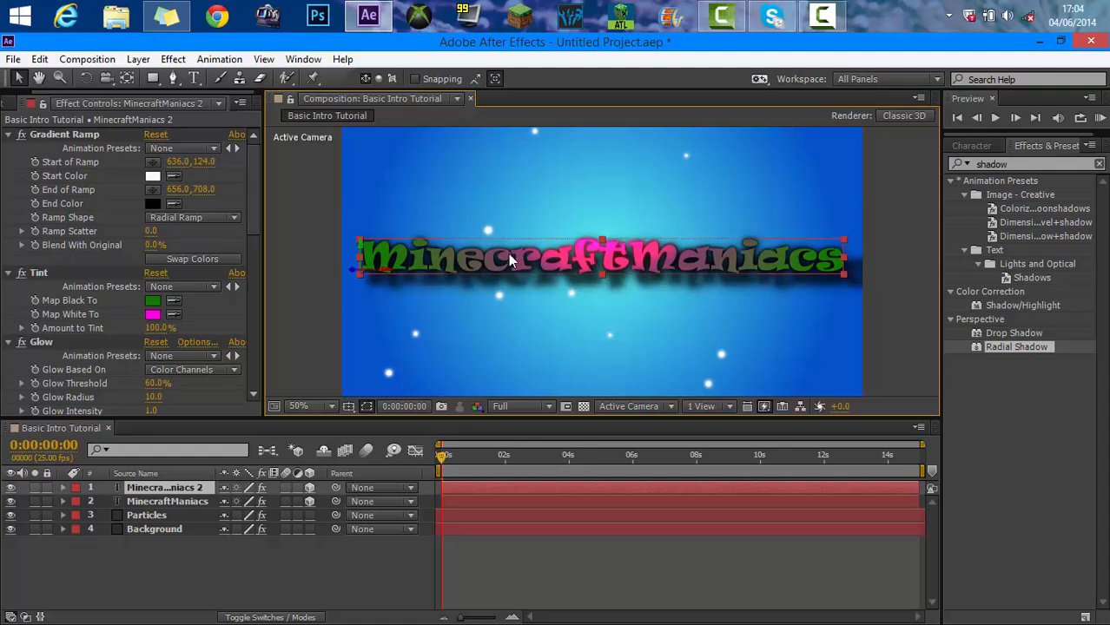
# Move the duplicate below the title and replace its text with Tutorials.
pyautogui.moveTo(508, 253); pyautogui.dragTo(512, 321)
pyautogui.doubleClick(552, 316)
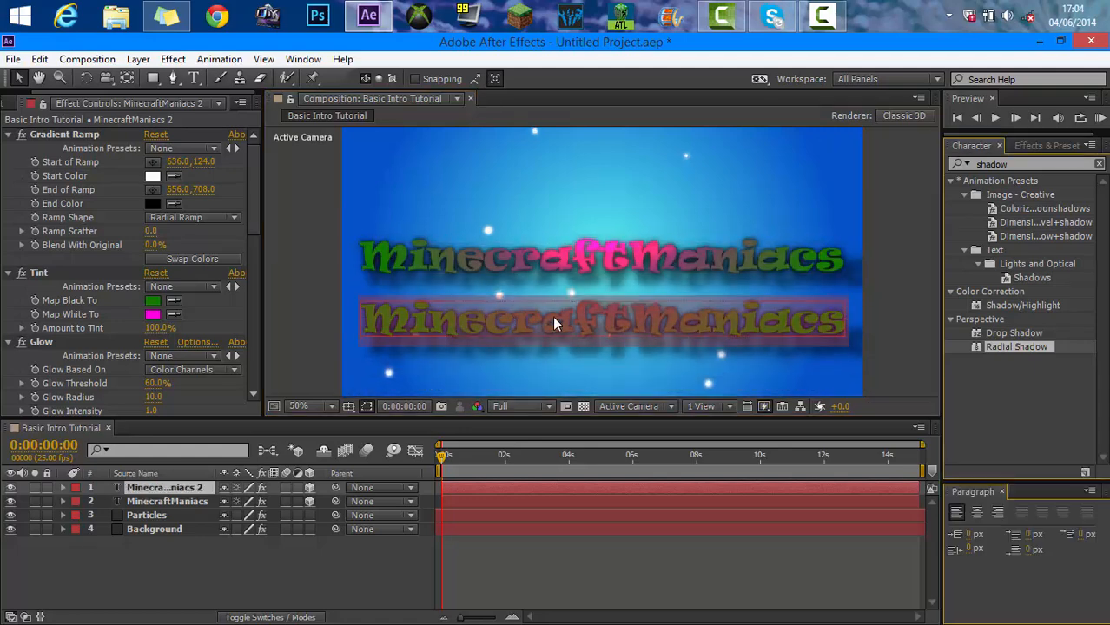
pyautogui.press('BackSpace')
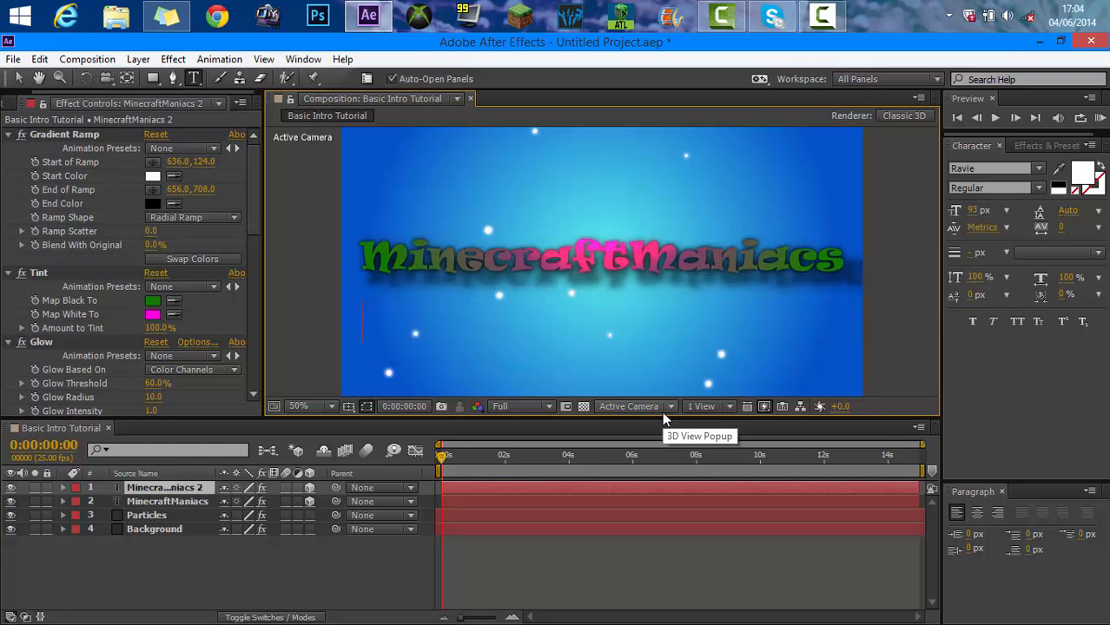
pyautogui.write('Tutorials')
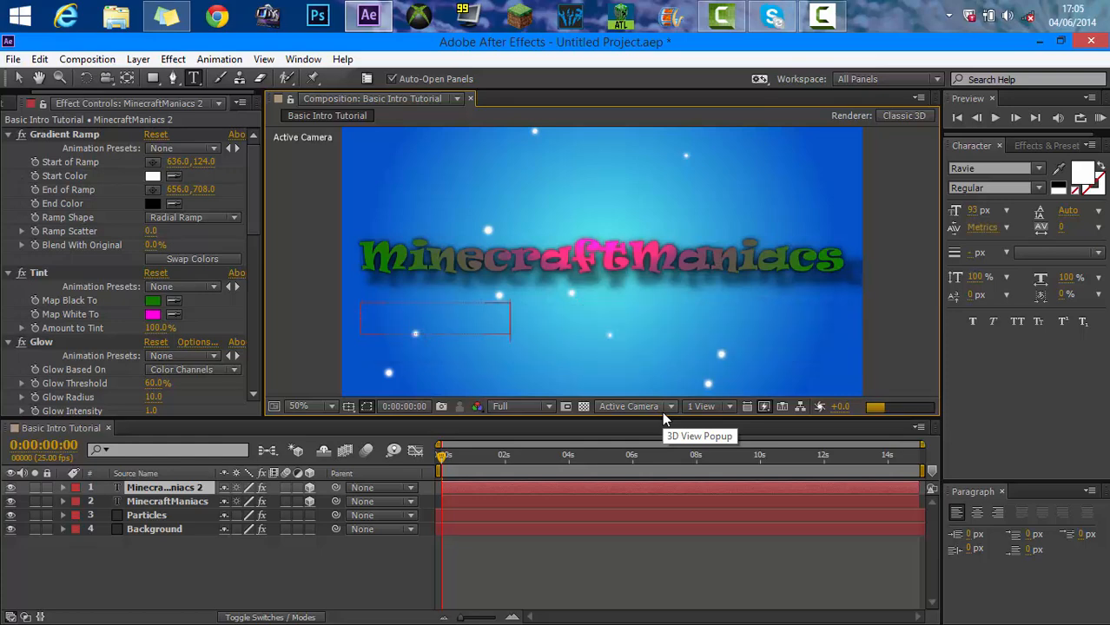
pyautogui.click(18, 80)
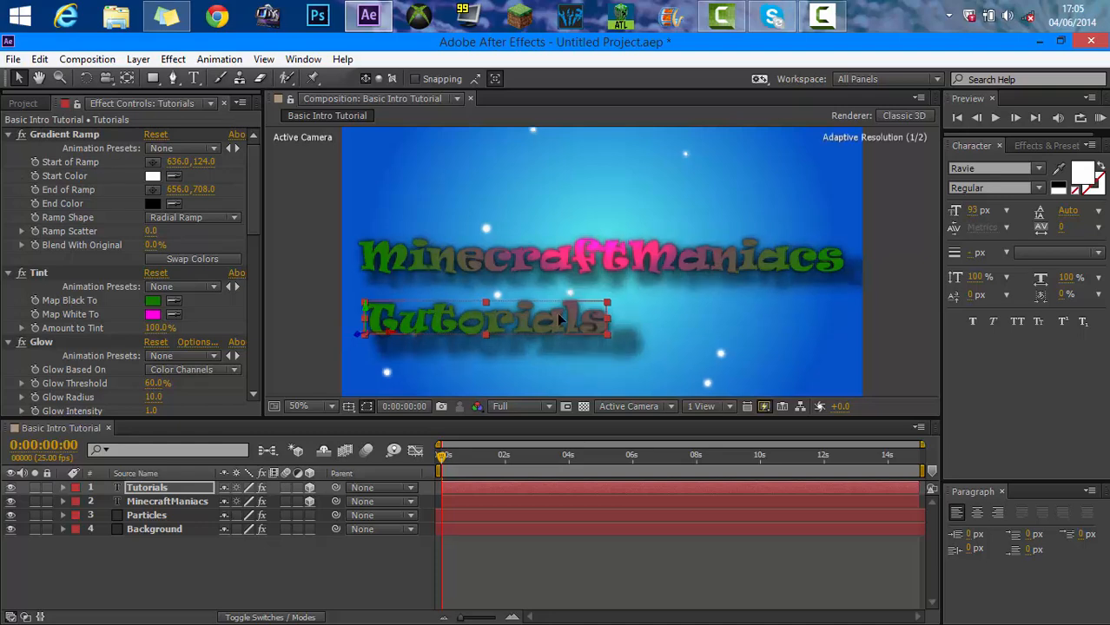
# Reposition the Tutorials text toward the composition's upper-left area.
pyautogui.moveTo(560, 319); pyautogui.dragTo(663, 314)
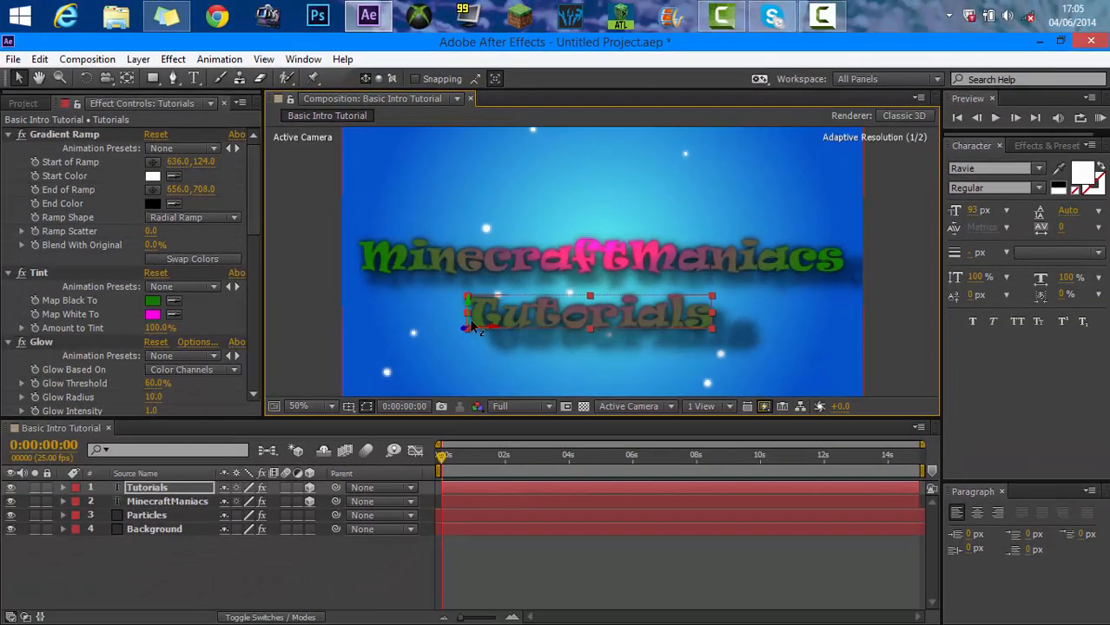
pyautogui.moveTo(472, 326); pyautogui.dragTo(377, 177)
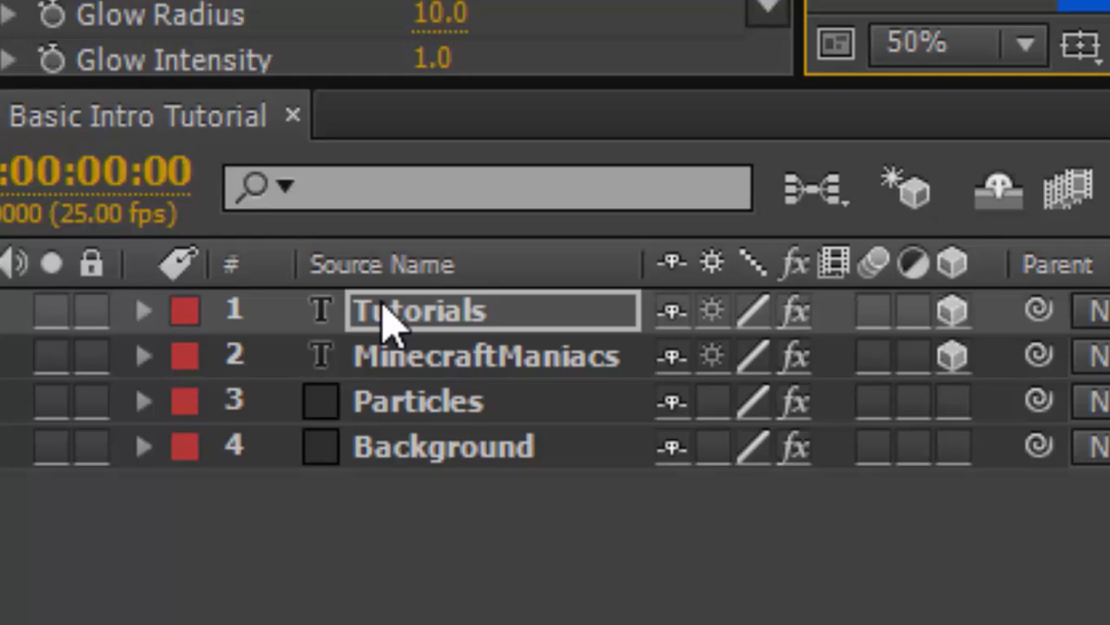
# Set the Tutorials layer's Z Rotation to 90°.
pyautogui.press('r')
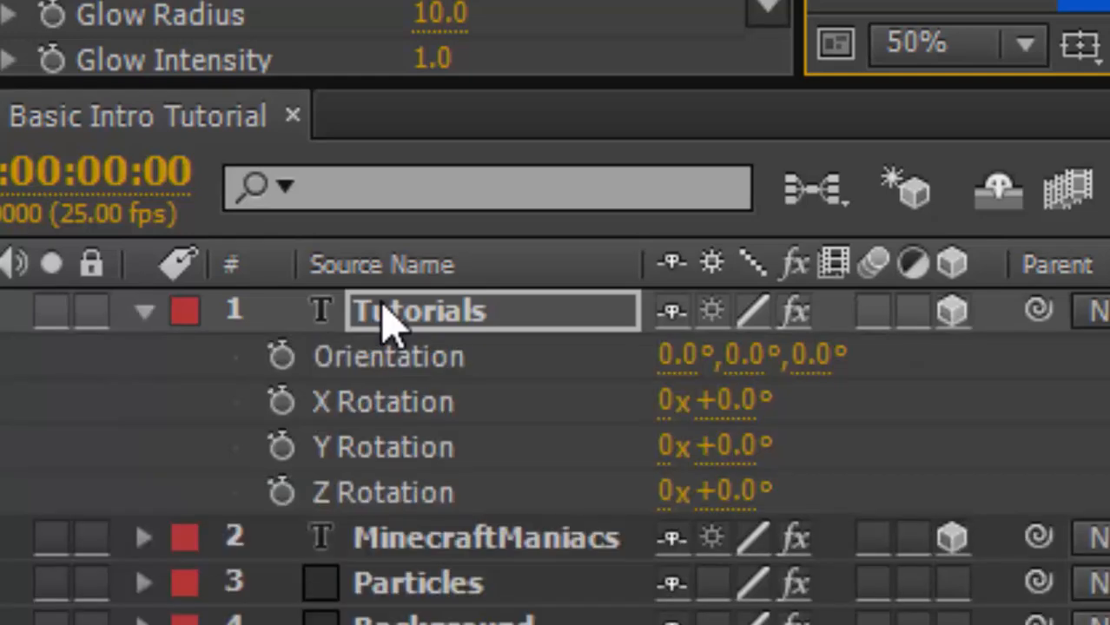
pyautogui.click(718, 489)
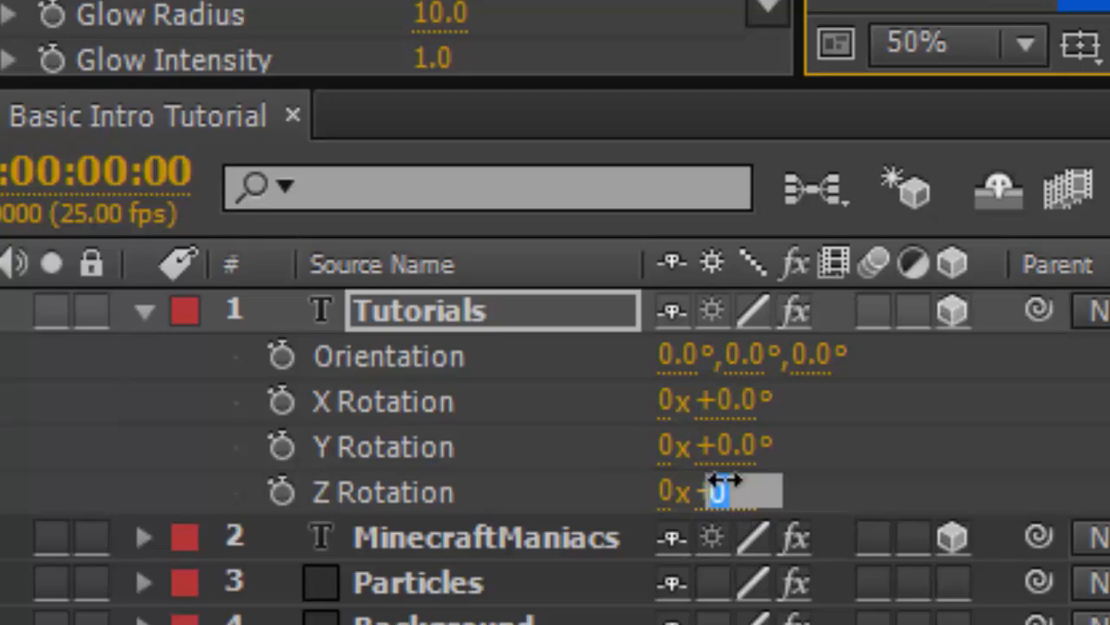
pyautogui.press('BackSpace')
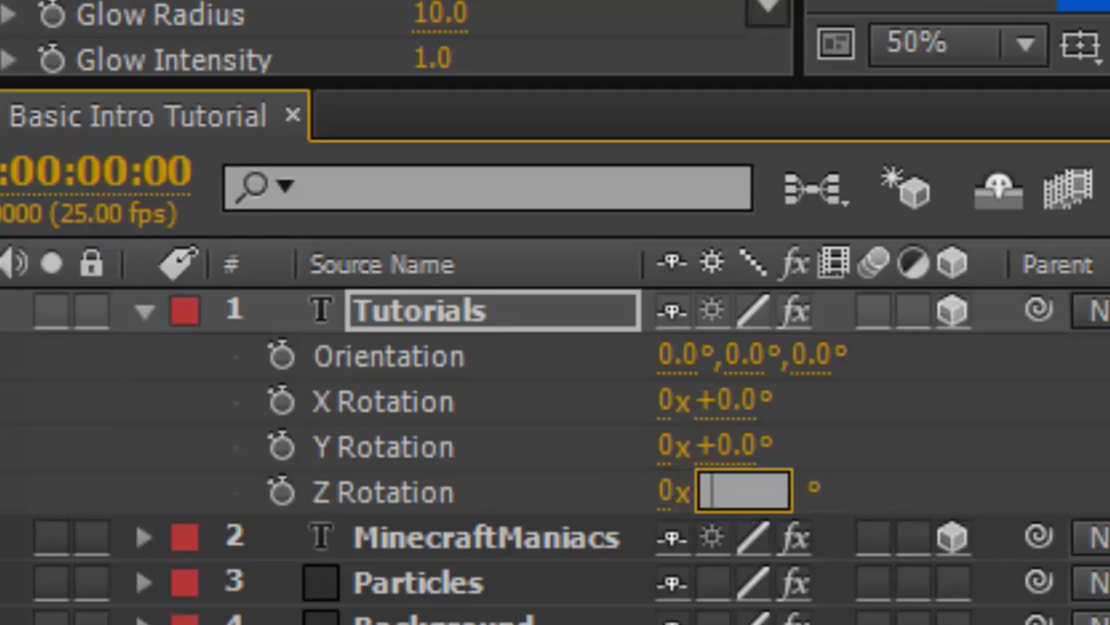
pyautogui.write('90')
pyautogui.press('Return')
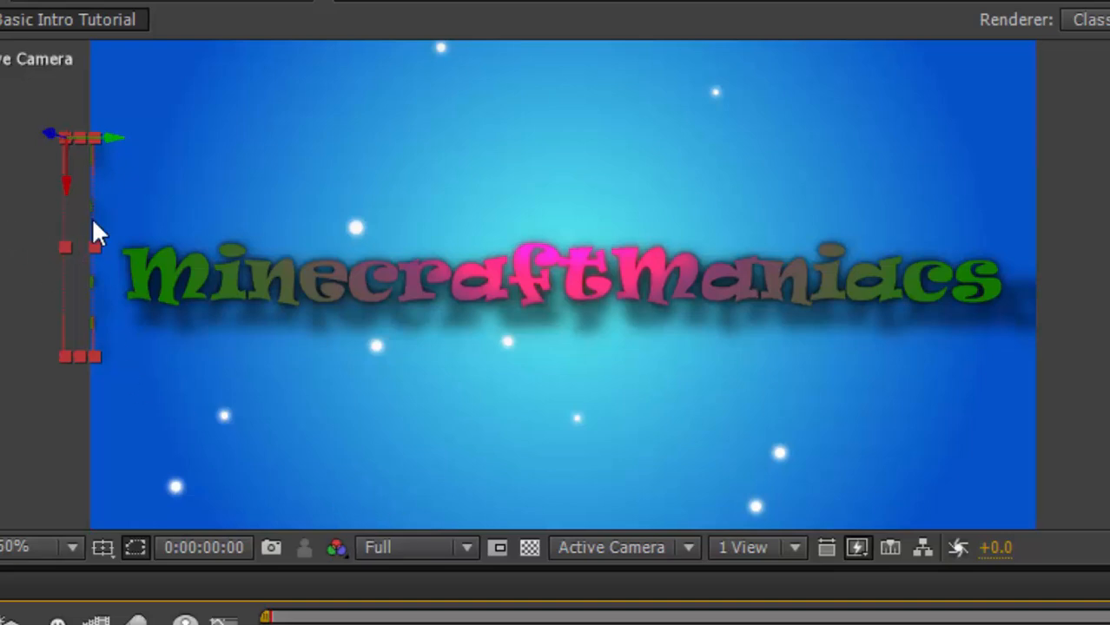
# Move the rotated Tutorials text beyond the composition's left edge and deselect it.
pyautogui.moveTo(48, 130)
pyautogui.mouseDown()
pyautogui.moveTo(32, 103)
pyautogui.moveTo(48, 149)
pyautogui.mouseUp()
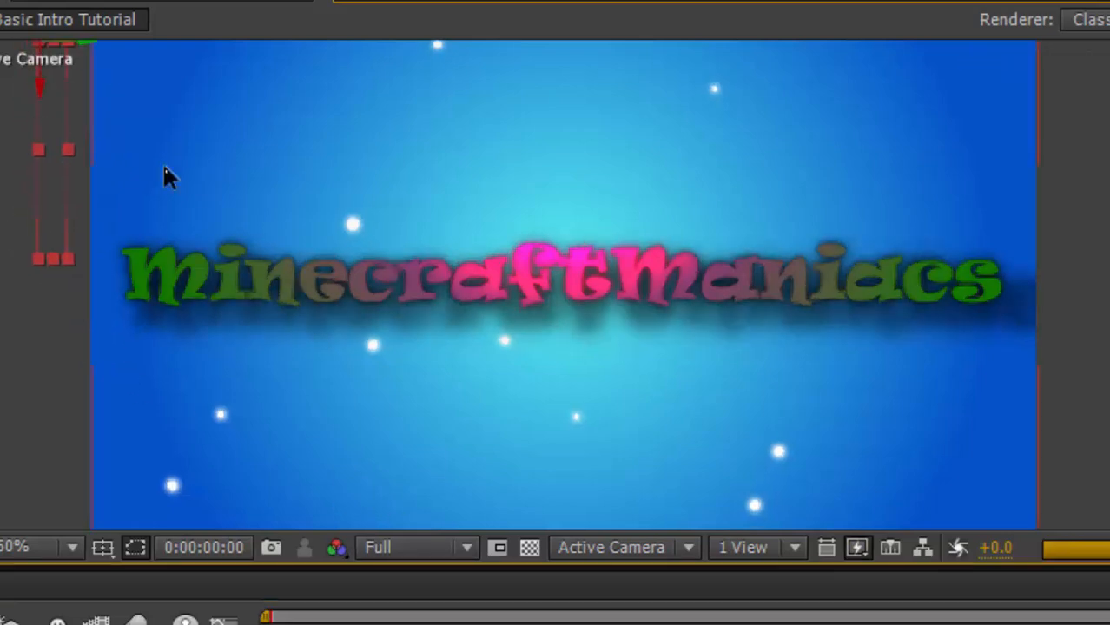
pyautogui.scroll(-2, 165, 165)
pyautogui.moveTo(310, 215)
pyautogui.mouseDown()
pyautogui.moveTo(317, 186)
pyautogui.moveTo(334, 198)
pyautogui.moveTo(299, 191)
pyautogui.moveTo(311, 197)
pyautogui.mouseUp()
pyautogui.click(953, 258)
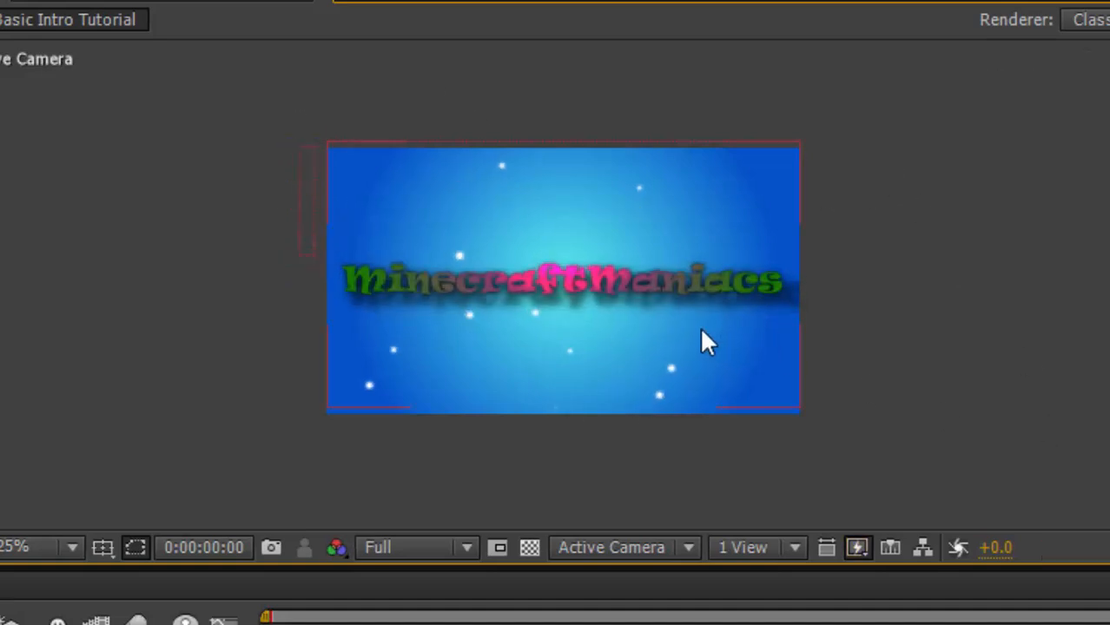
# Select the MinecraftManiacs title and duplicate it.
pyautogui.press('.')
pyautogui.click(734, 293)
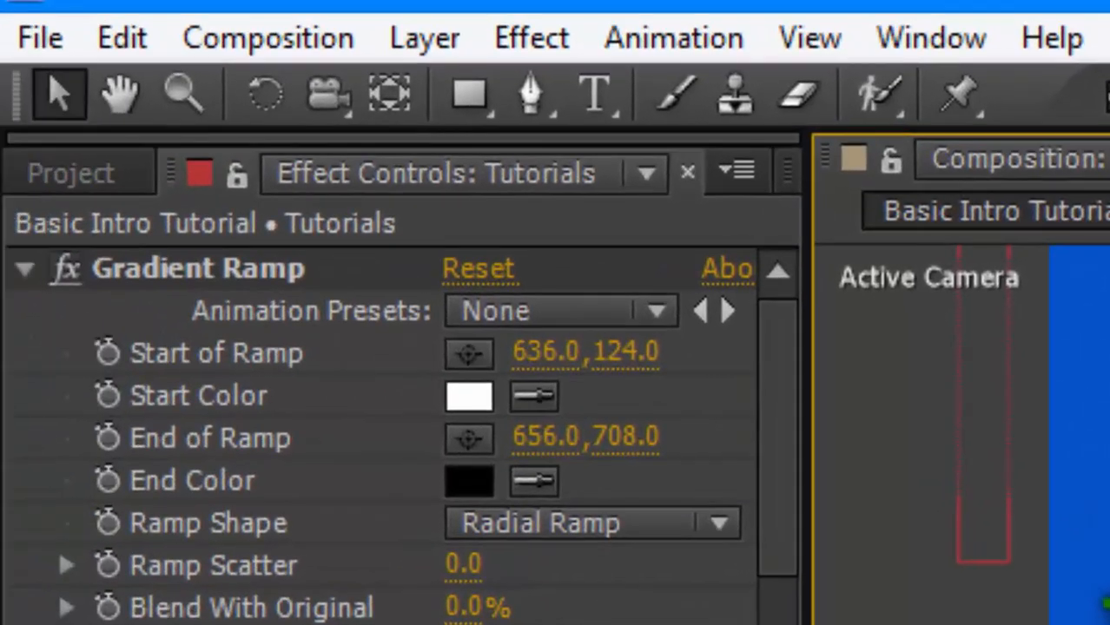
pyautogui.click(120, 42)
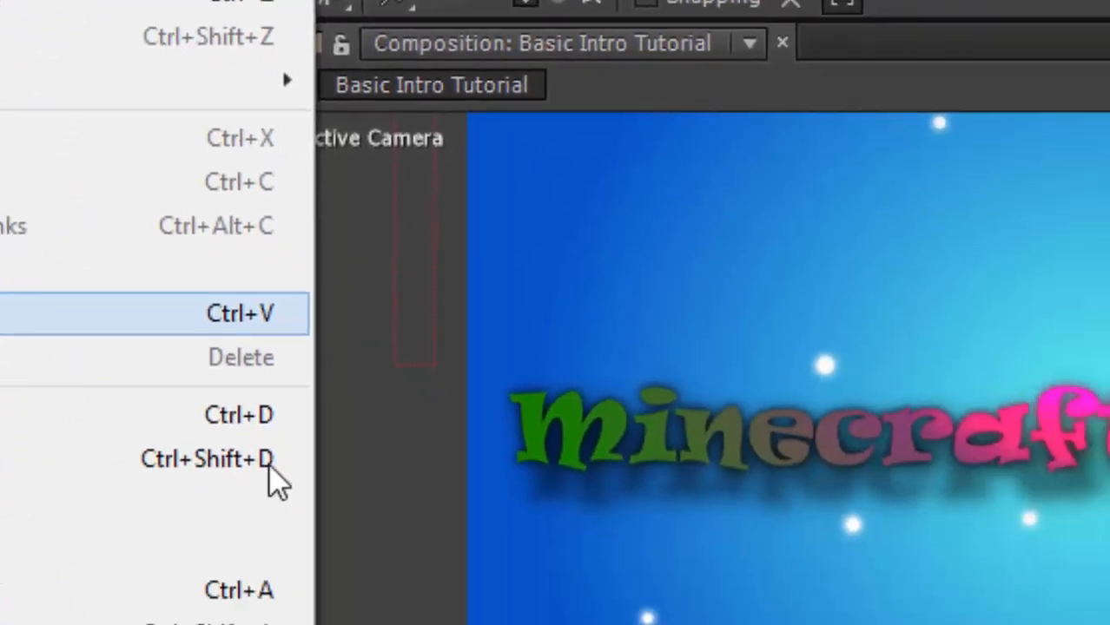
pyautogui.click(1079, 462)
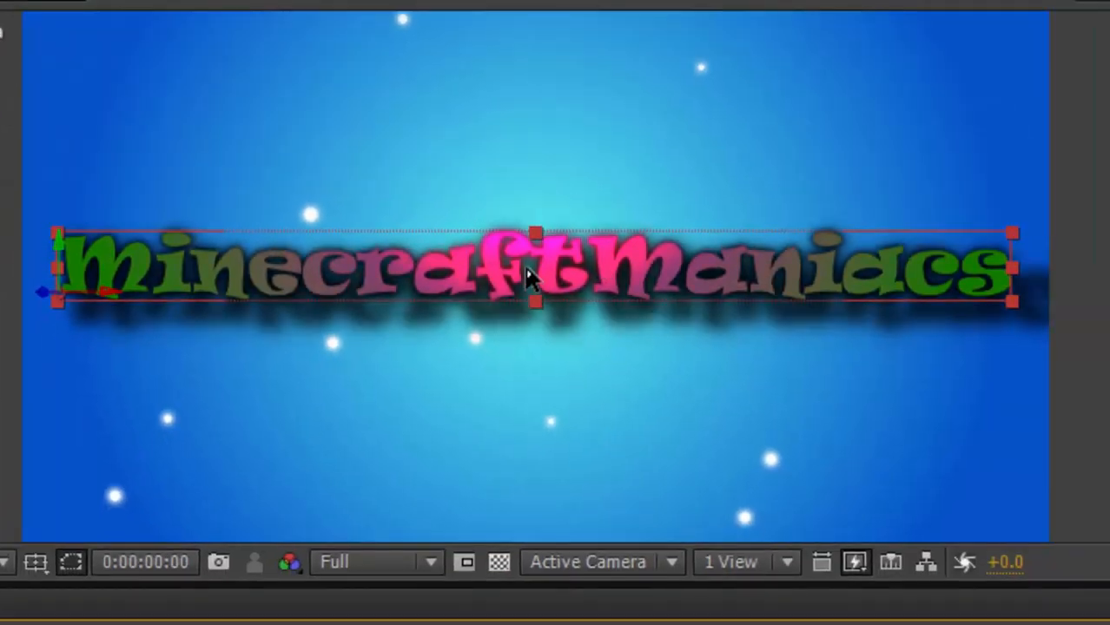
# Move the new copy below the title and change its text to Basic Intro.
pyautogui.moveTo(532, 278); pyautogui.dragTo(545, 432)
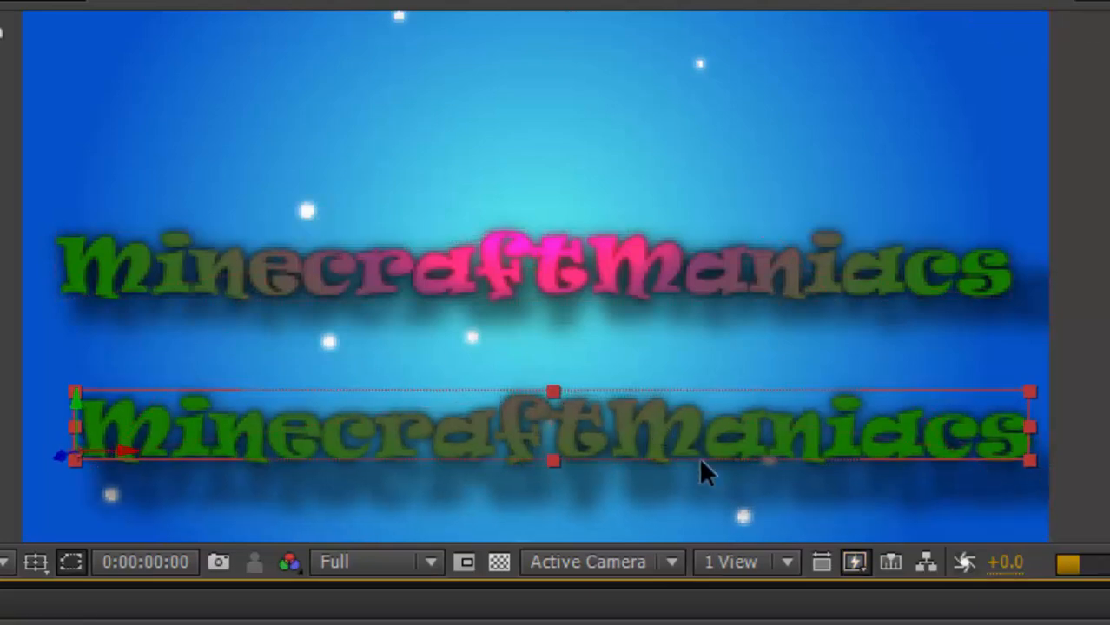
pyautogui.doubleClick(724, 425)
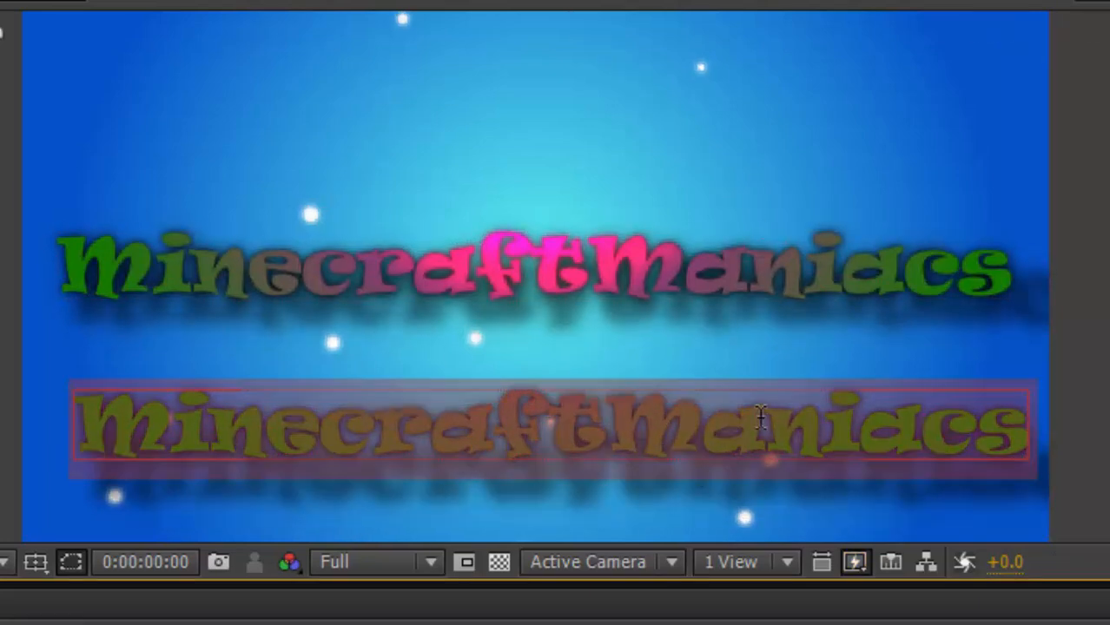
pyautogui.click(786, 476)
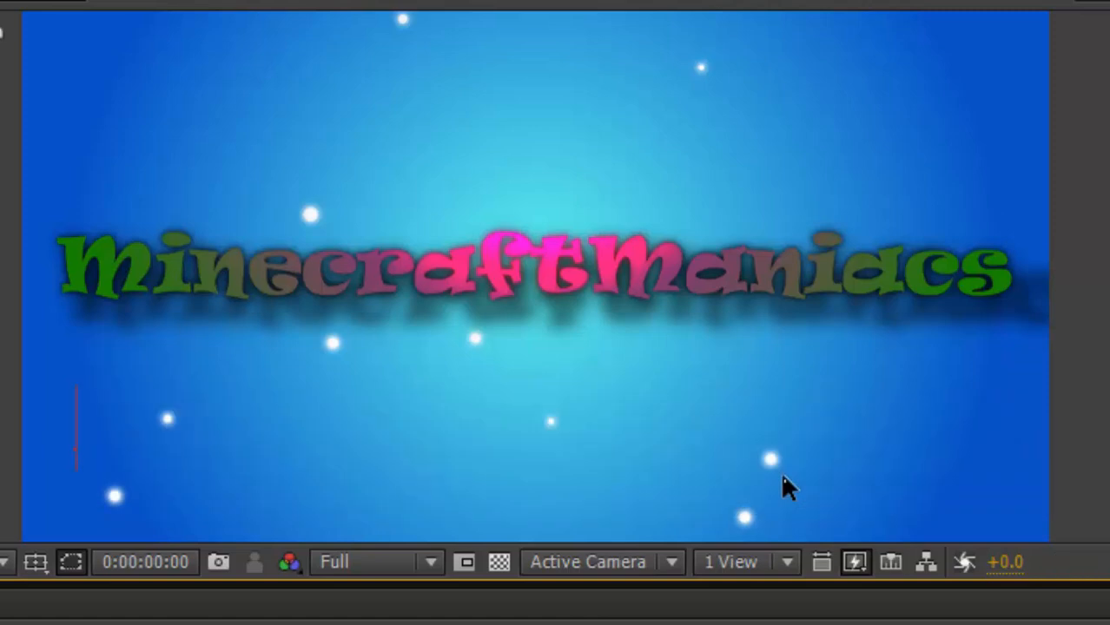
pyautogui.write('hris ')
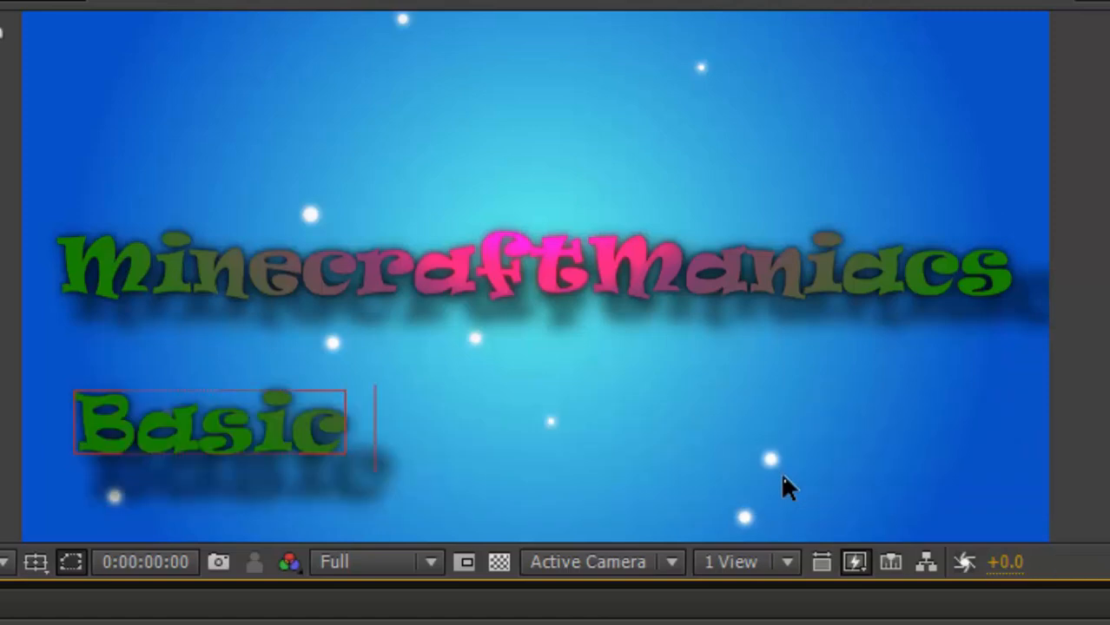
pyautogui.write('In')
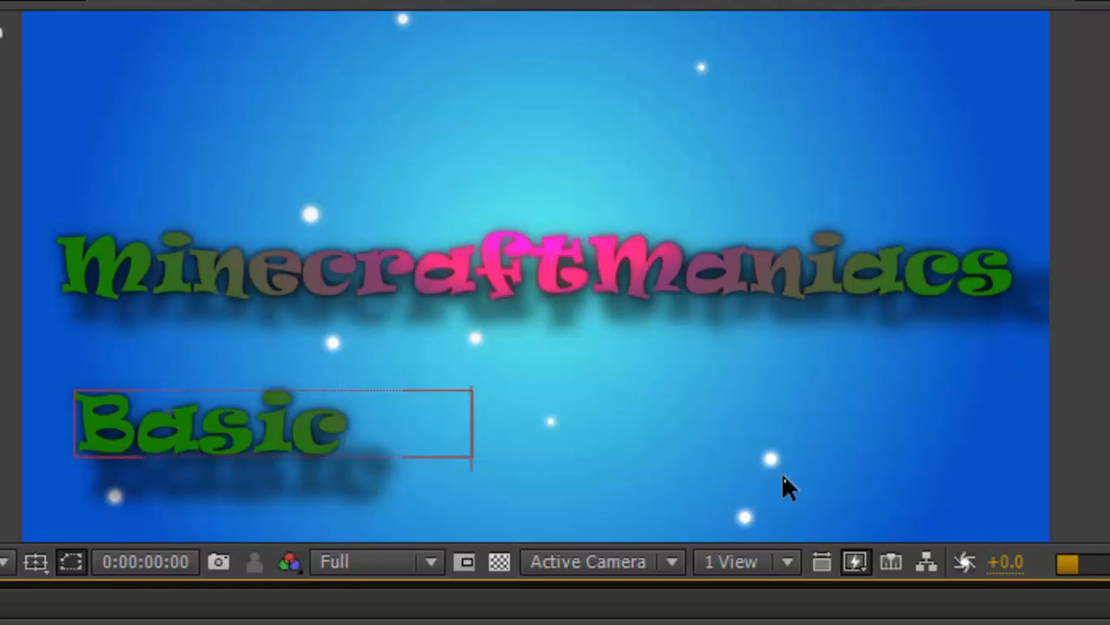
pyautogui.write('tro')
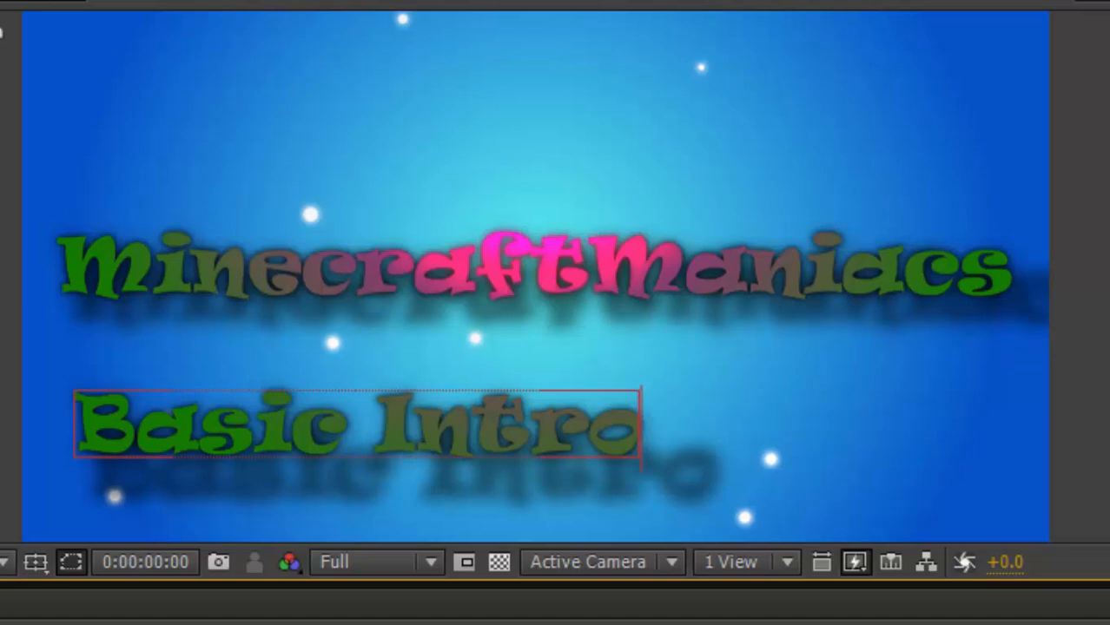
pyautogui.click(347, 622)
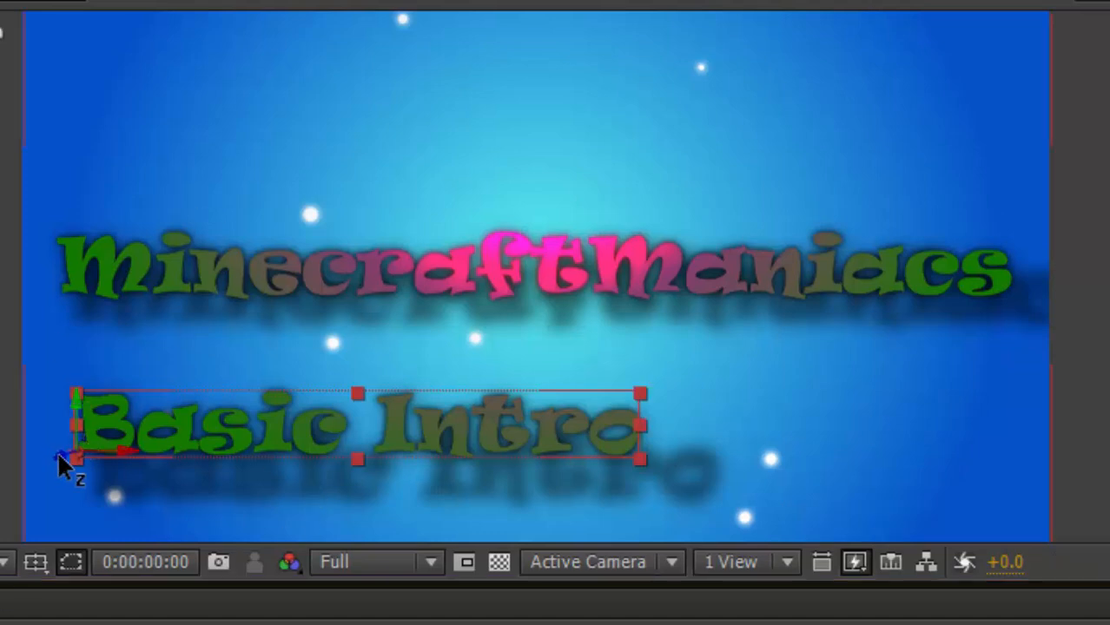
# Push the Basic Intro text back in depth and move it beyond the composition's upper-right corner.
pyautogui.moveTo(58, 453); pyautogui.dragTo(188, 406)
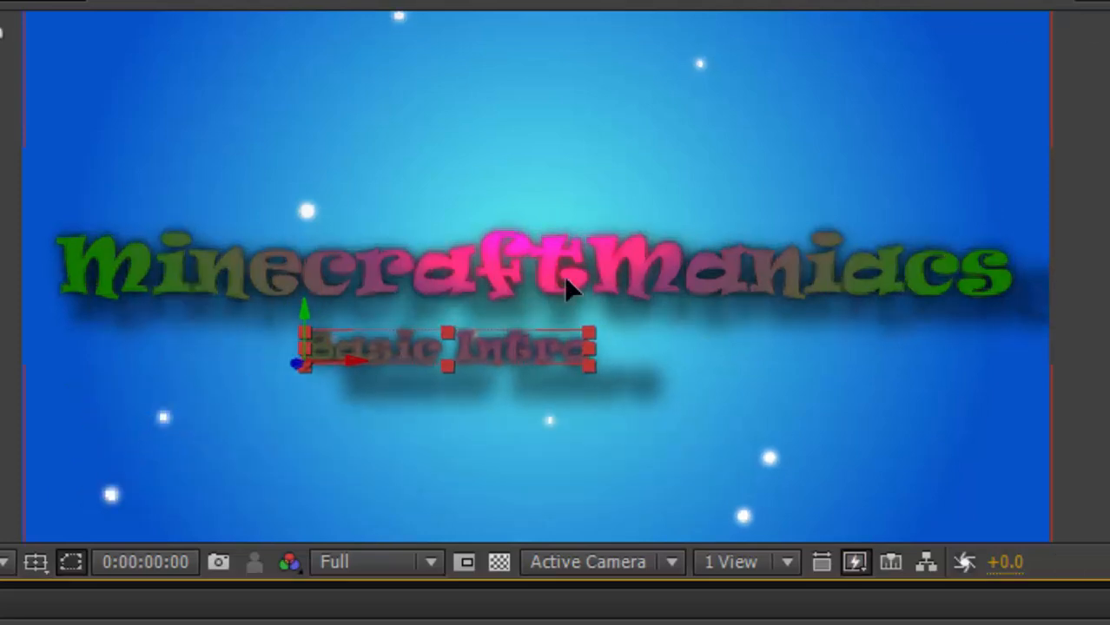
pyautogui.moveTo(563, 276); pyautogui.dragTo(845, 126)
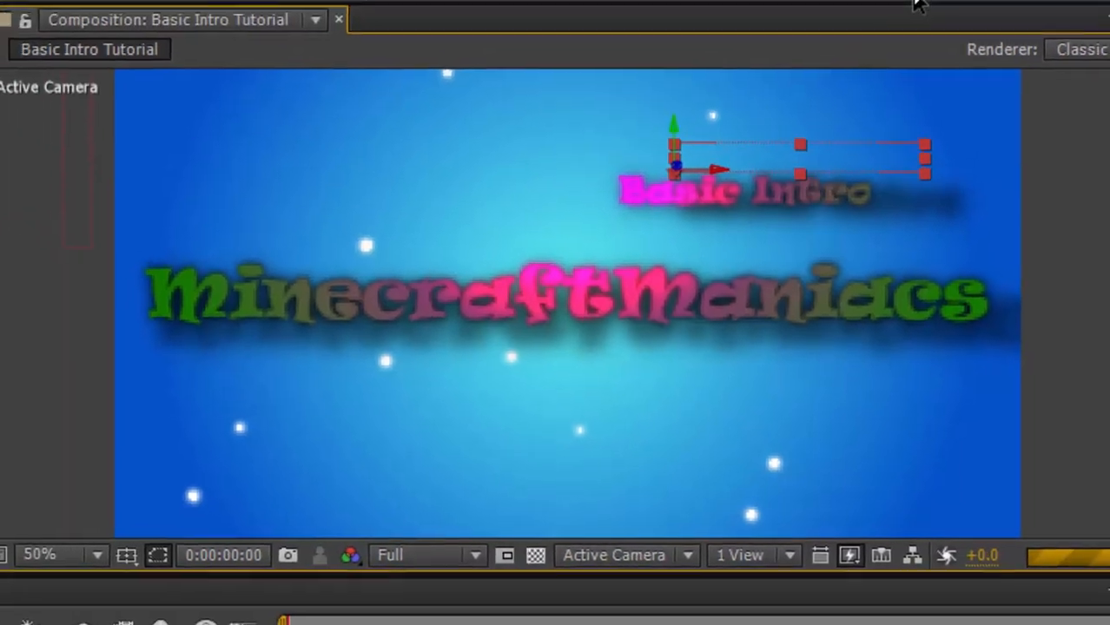
pyautogui.press(',')
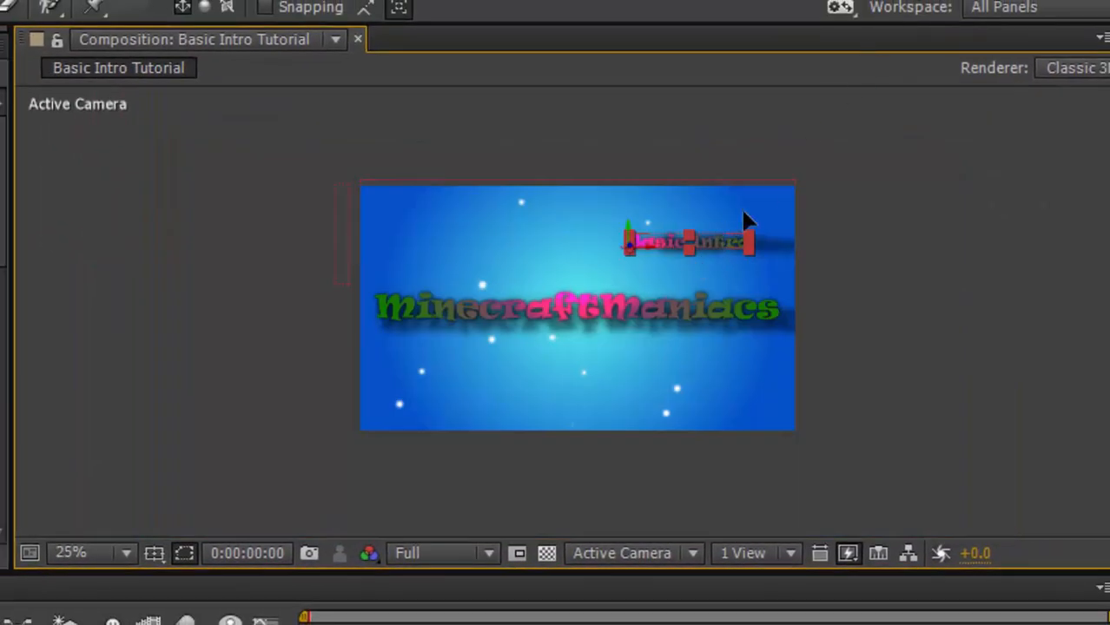
pyautogui.moveTo(745, 221); pyautogui.dragTo(807, 208)
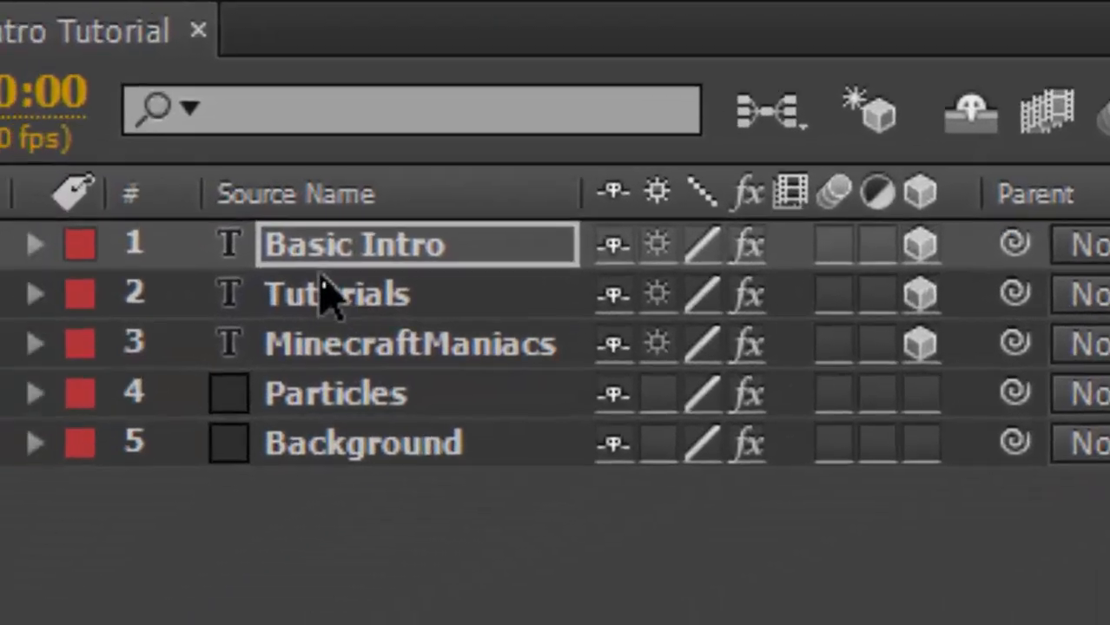
# Rotate the Basic Intro text 45° around its Z axis.
pyautogui.press('r')
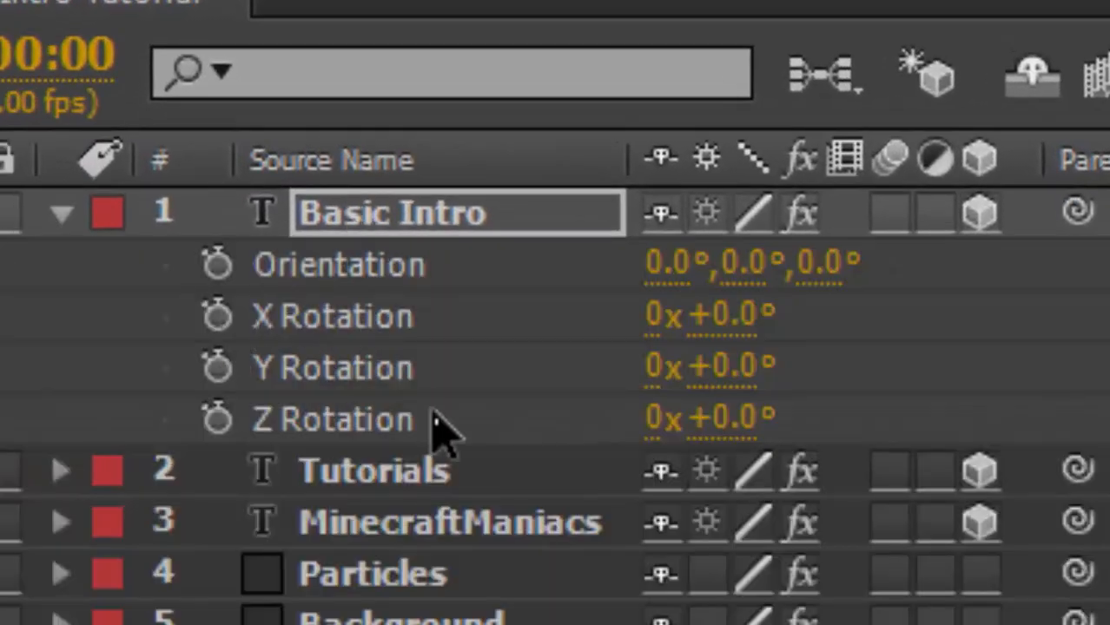
pyautogui.click(733, 418)
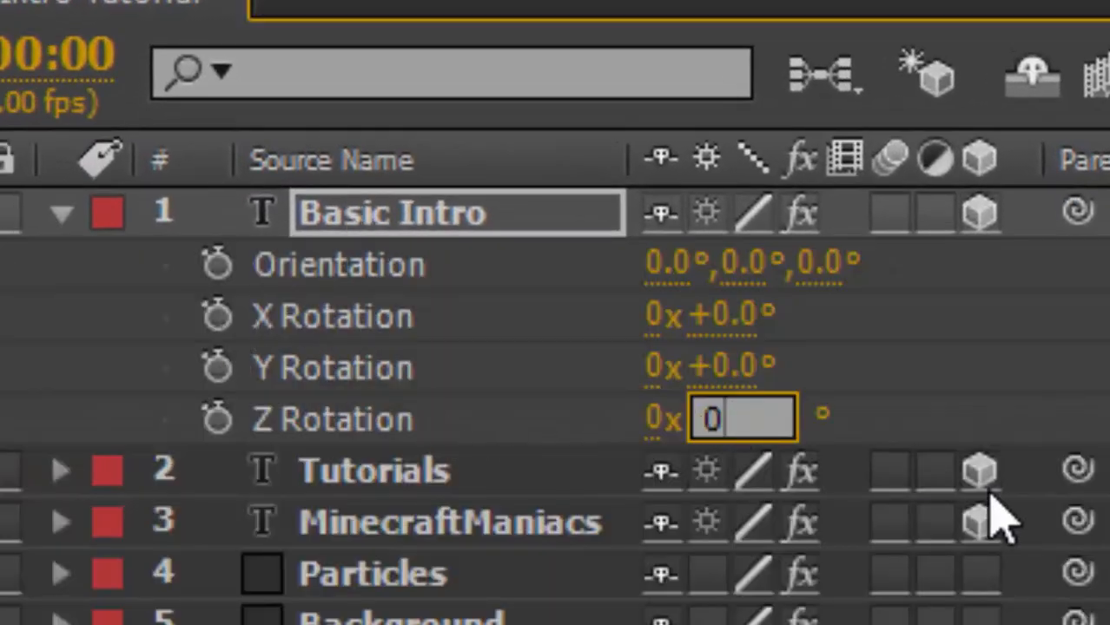
pyautogui.press('BackSpace')
pyautogui.write('45')
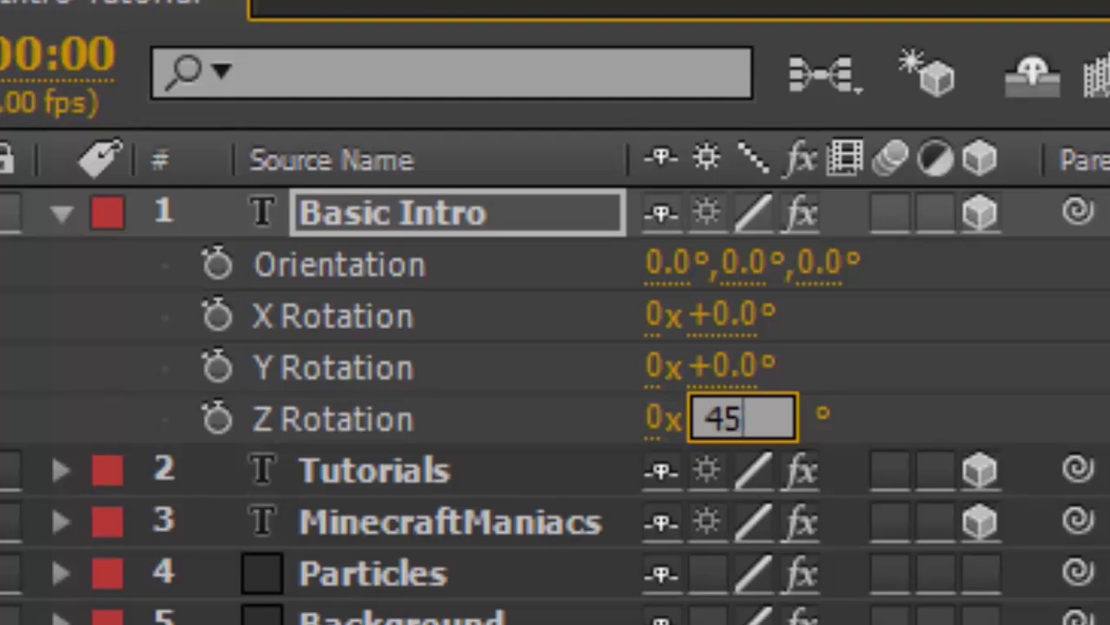
pyautogui.press('Return')
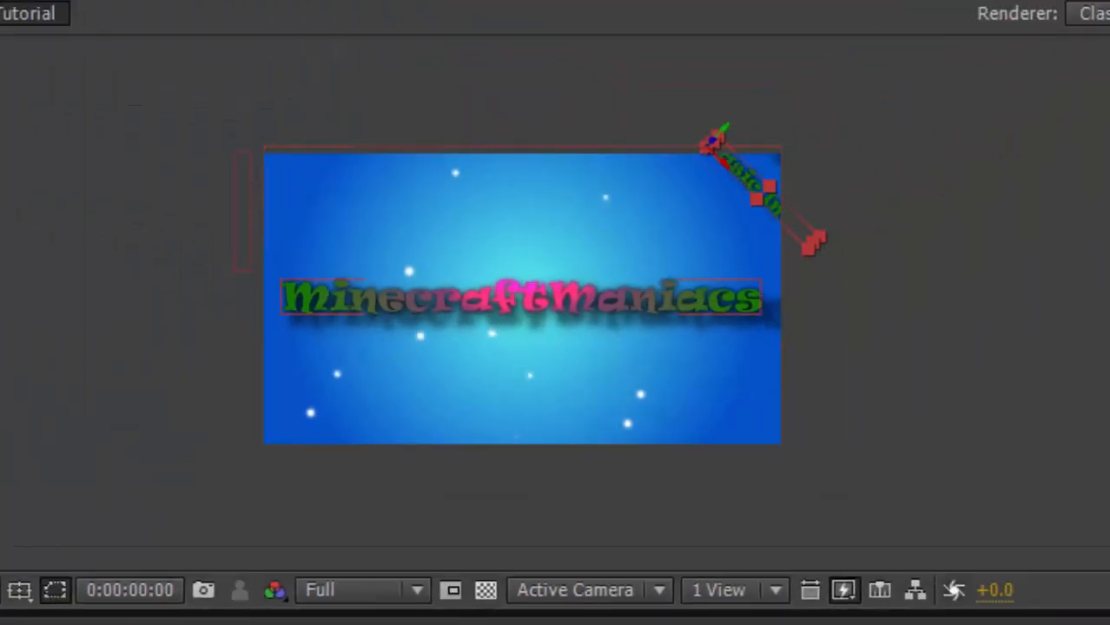
# Move the rotated Basic Intro text farther beyond the composition's upper-right corner and deselect it.
pyautogui.moveTo(750, 181); pyautogui.dragTo(796, 124)
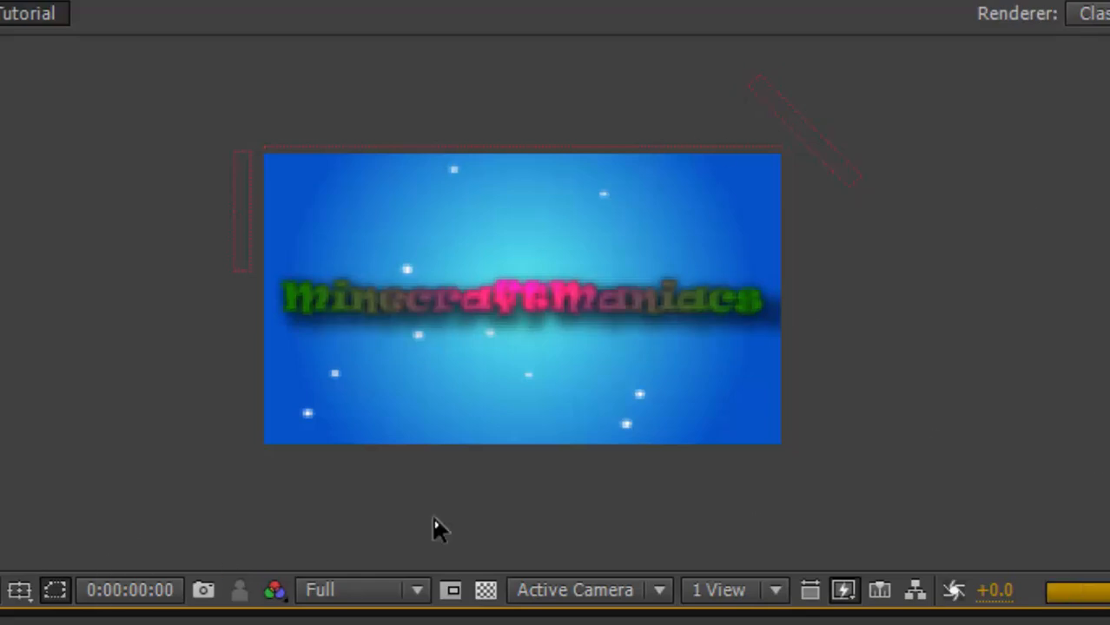
pyautogui.click(317, 295)
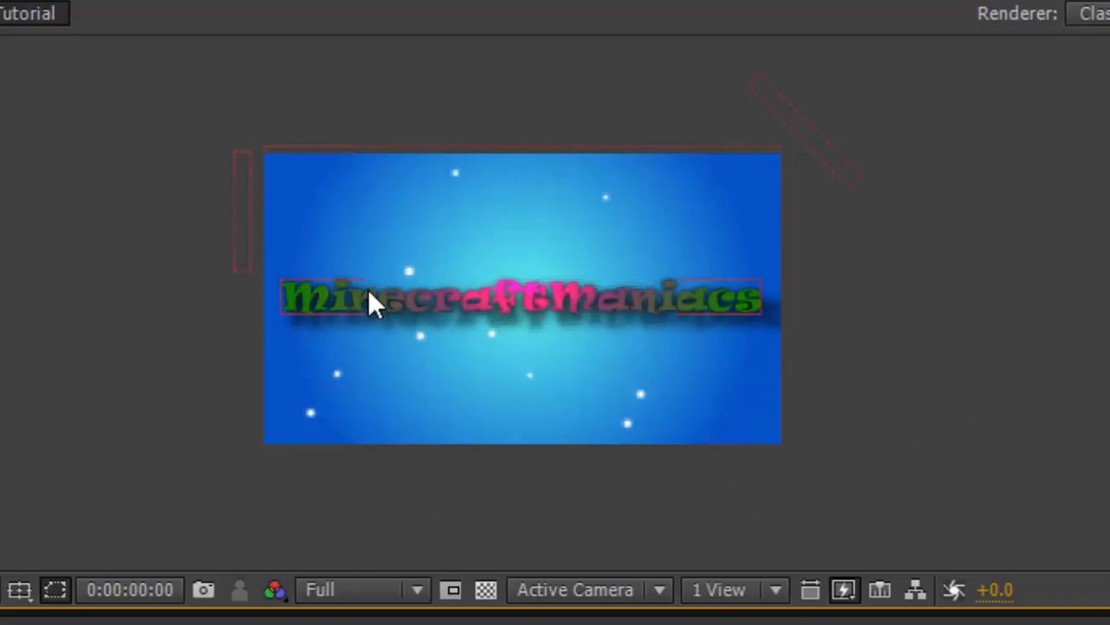
pyautogui.click(270, 245)
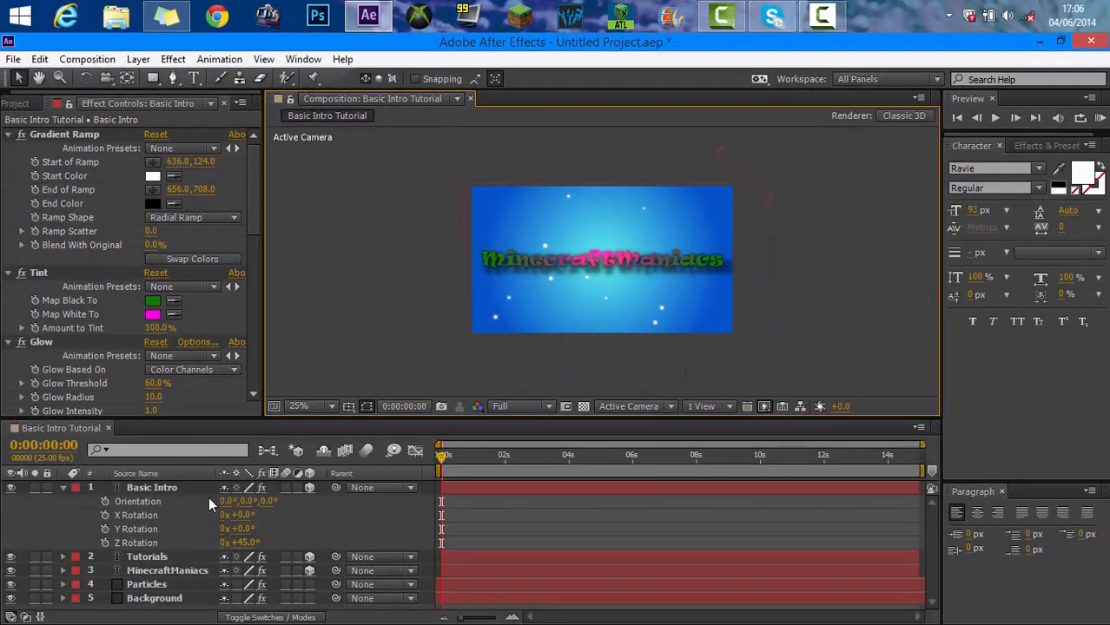
pyautogui.press('r')
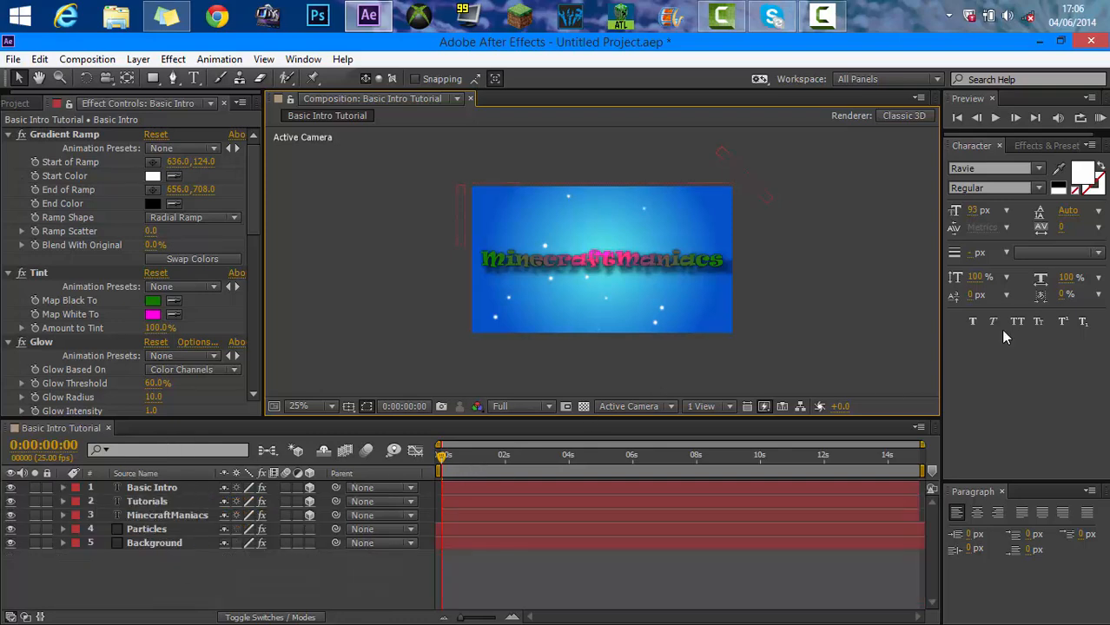
pyautogui.click(1002, 491)
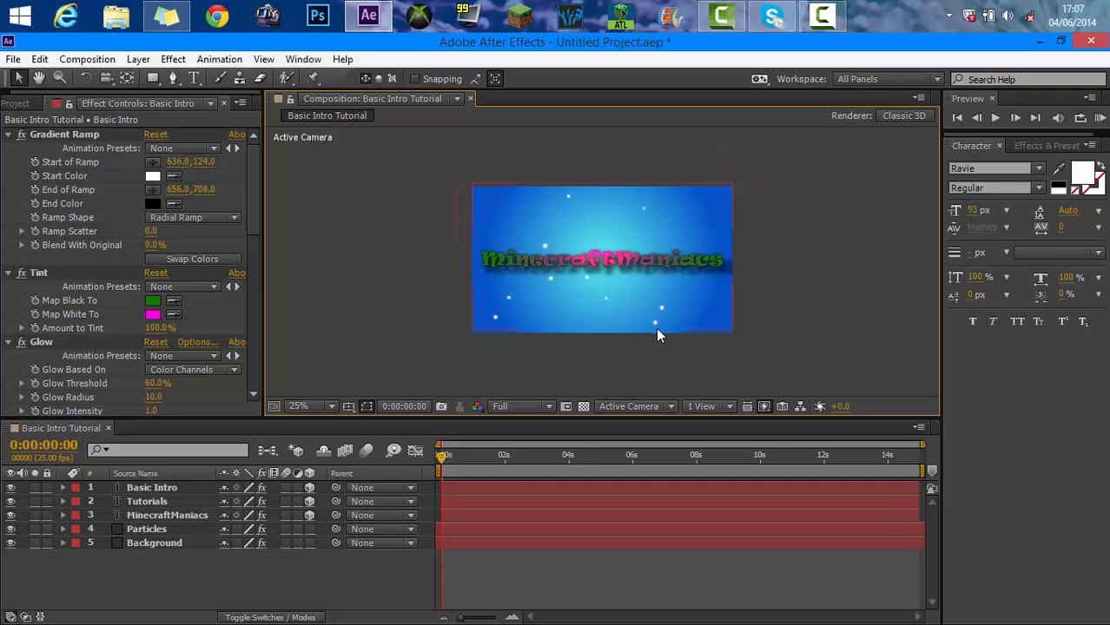
pyautogui.click(822, 21)
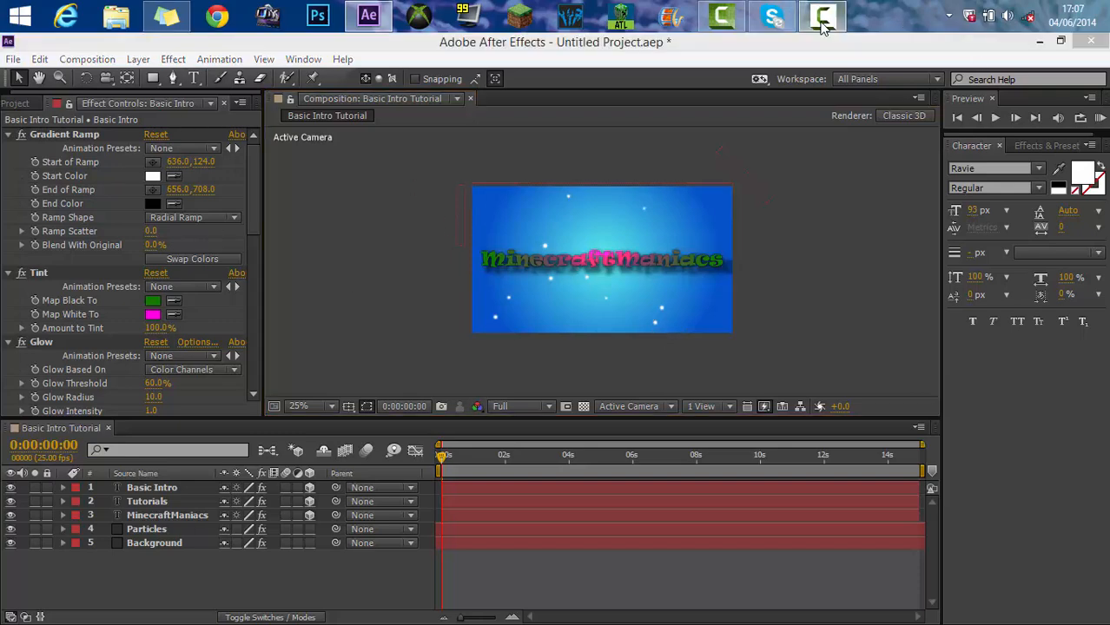